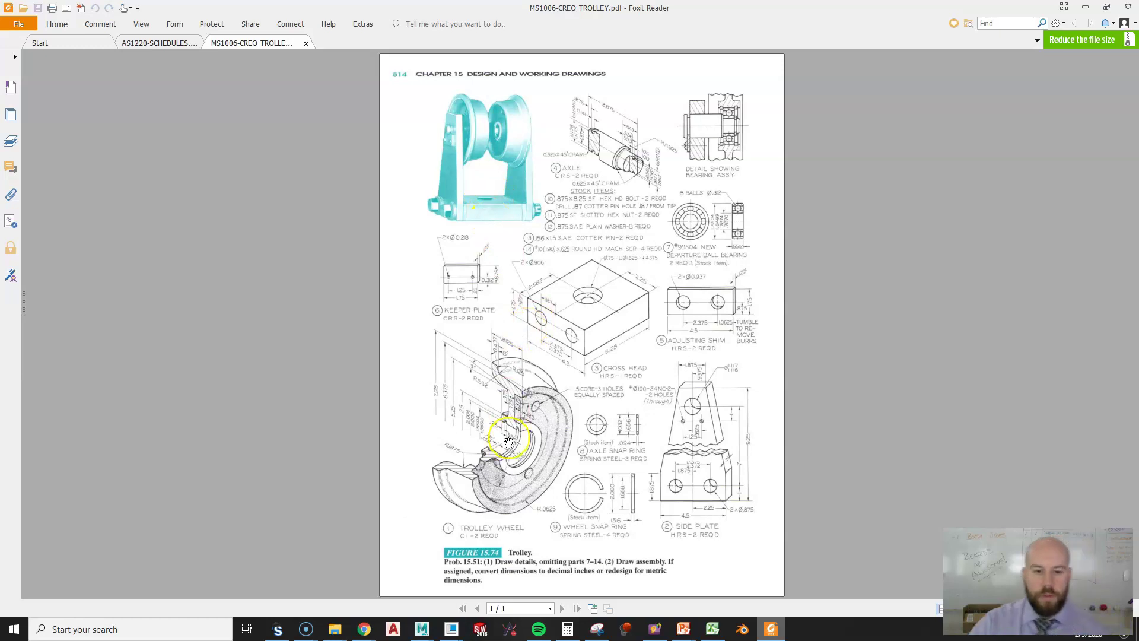
Step: Examine the trolley wheel's cross-section and dimensions in the PDF drawing
{"action": "scroll", "coordinate": [494, 446], "scroll_direction": "down", "scroll_amount": 2, "text": "ctrl"}
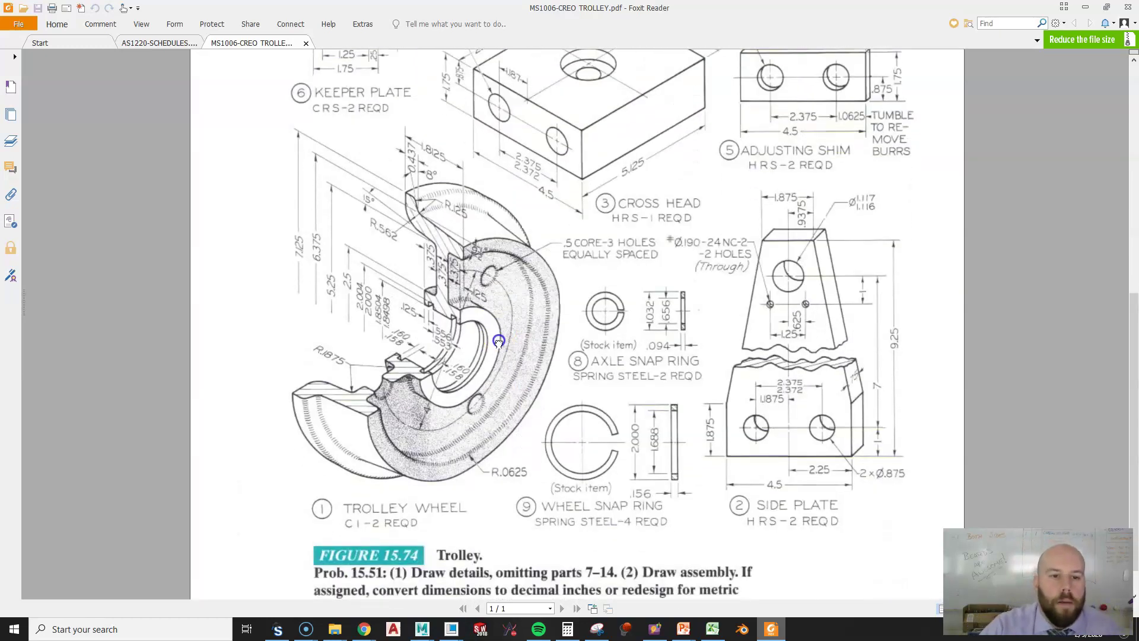
{"action": "scroll", "coordinate": [431, 332], "scroll_direction": "up", "scroll_amount": 4, "text": "ctrl"}
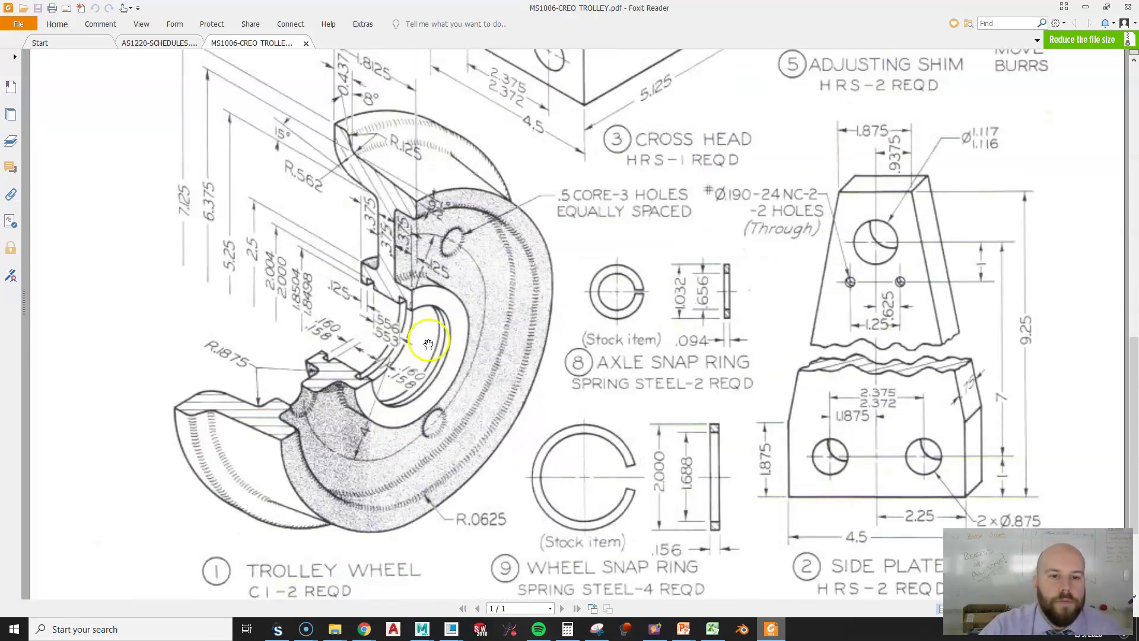
{"action": "scroll", "coordinate": [513, 362], "scroll_direction": "up", "scroll_amount": 1}
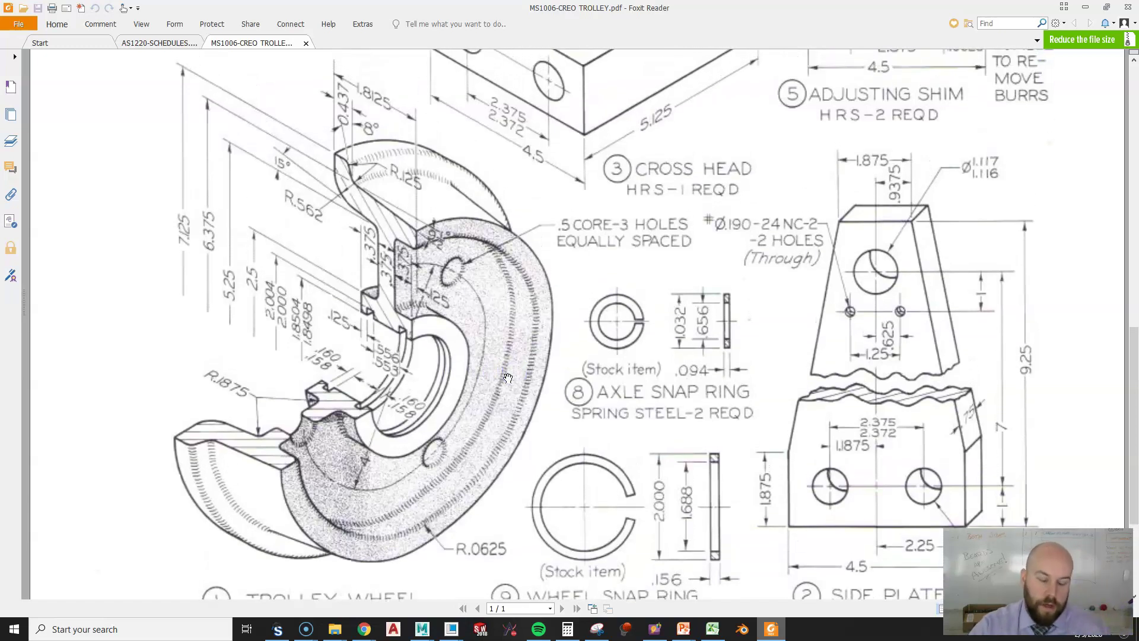
{"action": "scroll", "coordinate": [508, 378], "scroll_direction": "down", "scroll_amount": 2, "text": "ctrl"}
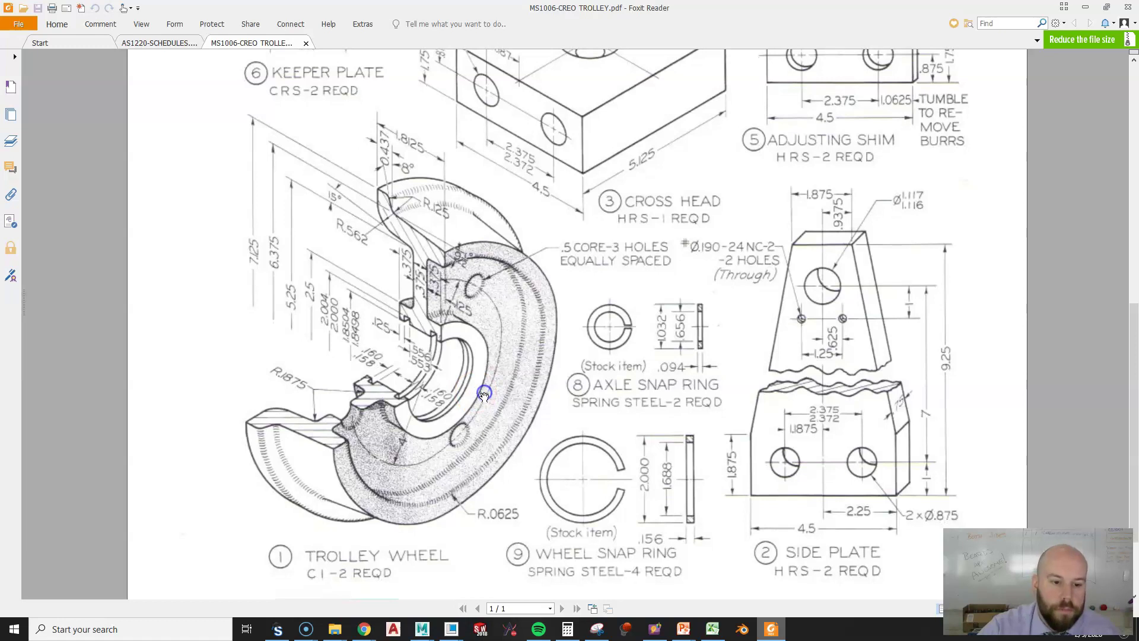
{"action": "left_click_drag", "start_coordinate": [497, 326], "coordinate": [510, 308]}
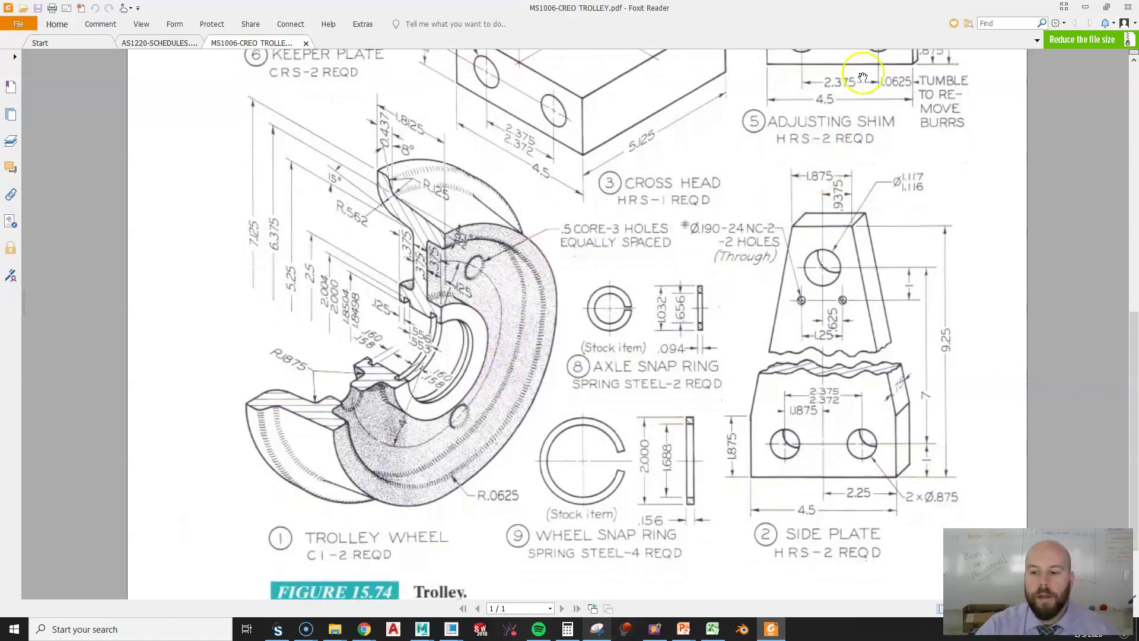
Step: Switch to Creo Parametric, create a solid part named MS1006-01 with the default template, and display all datum features
{"action": "left_click", "coordinate": [1086, 9]}
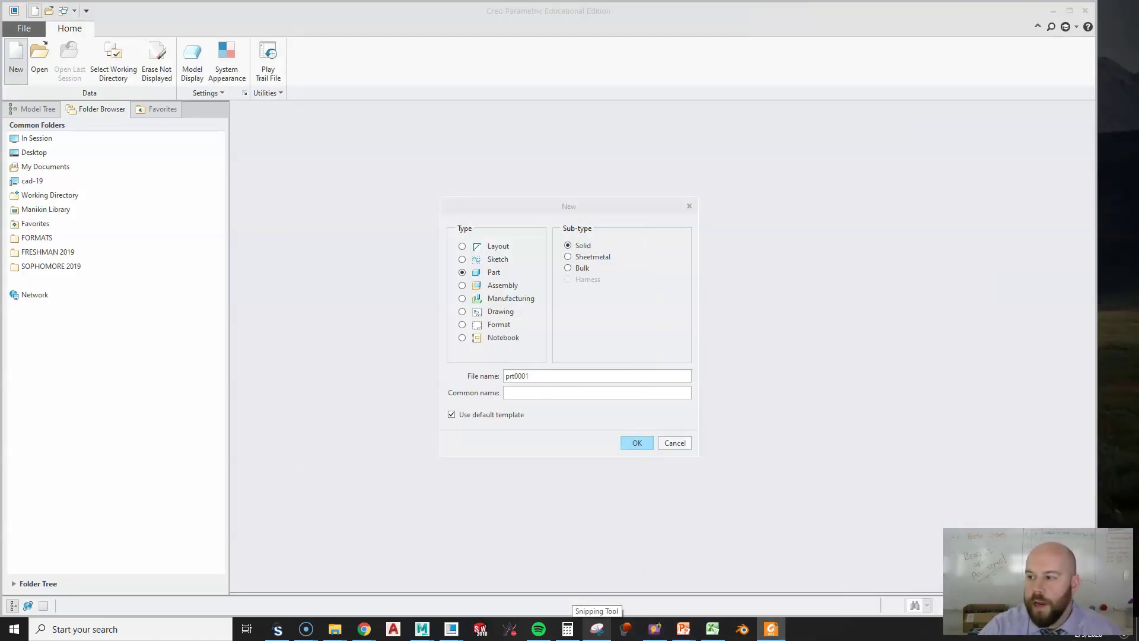
{"action": "left_click_drag", "start_coordinate": [525, 375], "coordinate": [494, 373]}
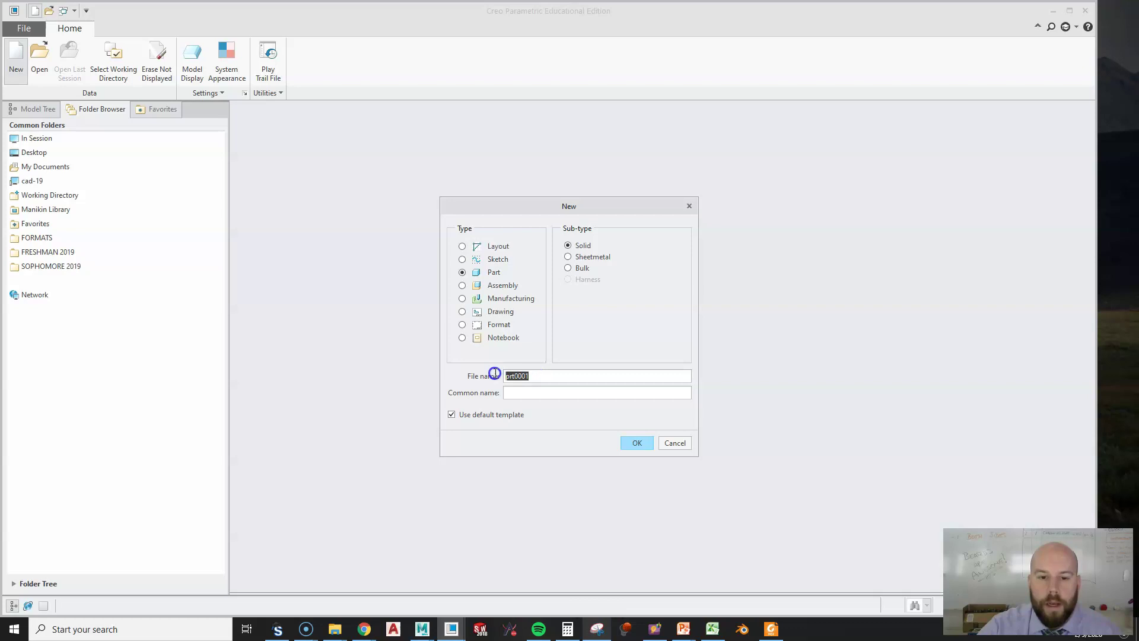
{"action": "left_click", "coordinate": [334, 629]}
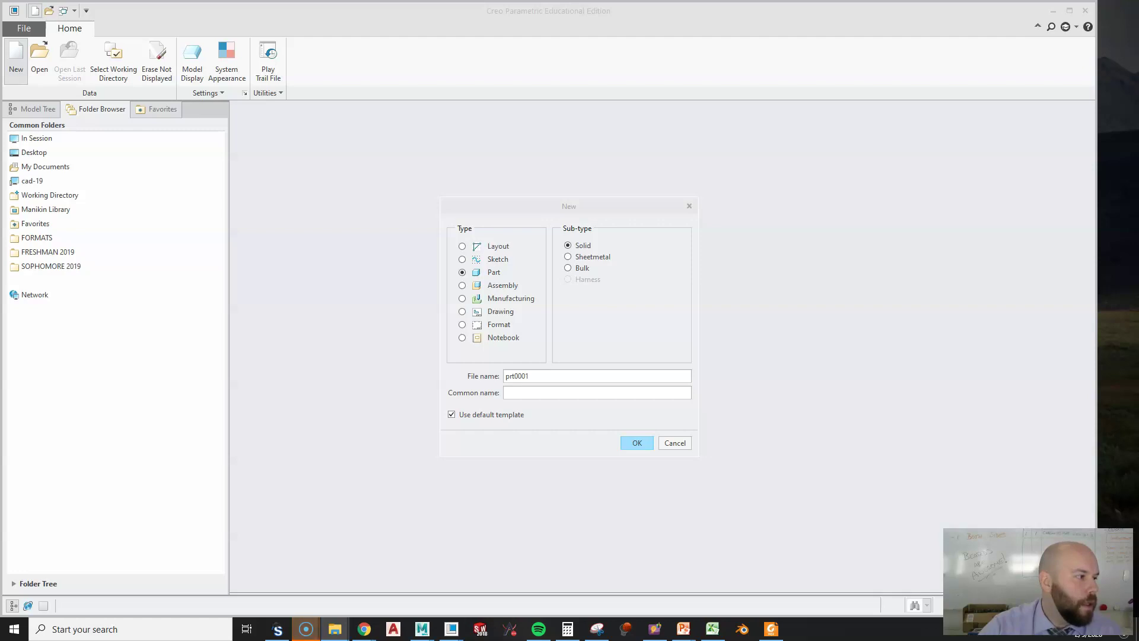
{"action": "left_click", "coordinate": [305, 69]}
{"action": "left_click", "coordinate": [573, 379]}
{"action": "left_click_drag", "start_coordinate": [569, 378], "coordinate": [487, 375]}
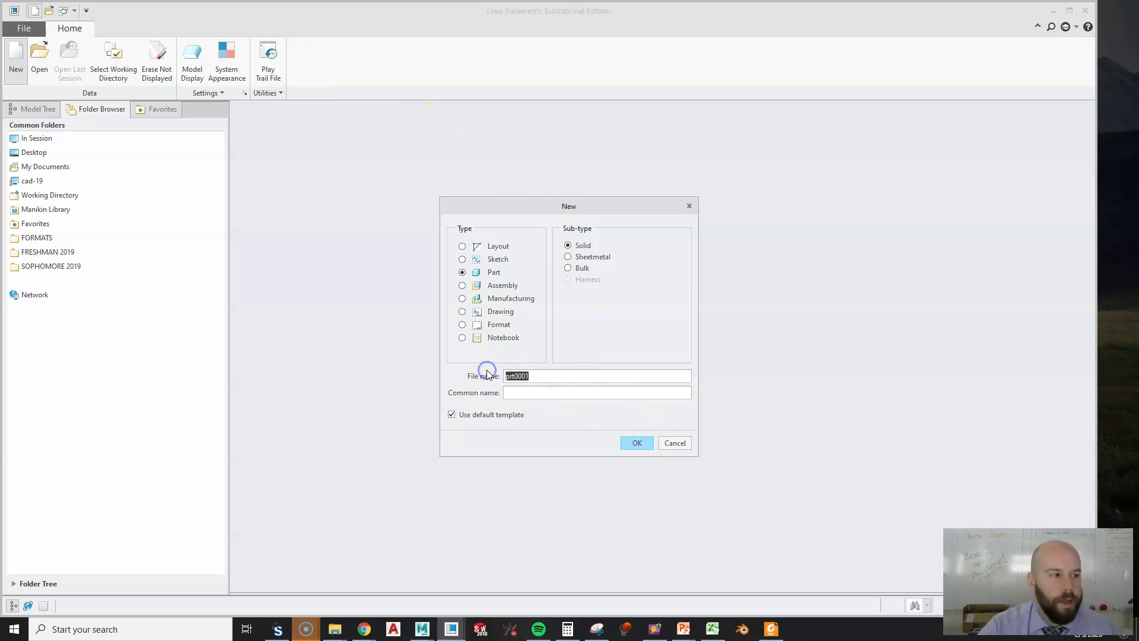
{"action": "type", "text": "MS1006"}
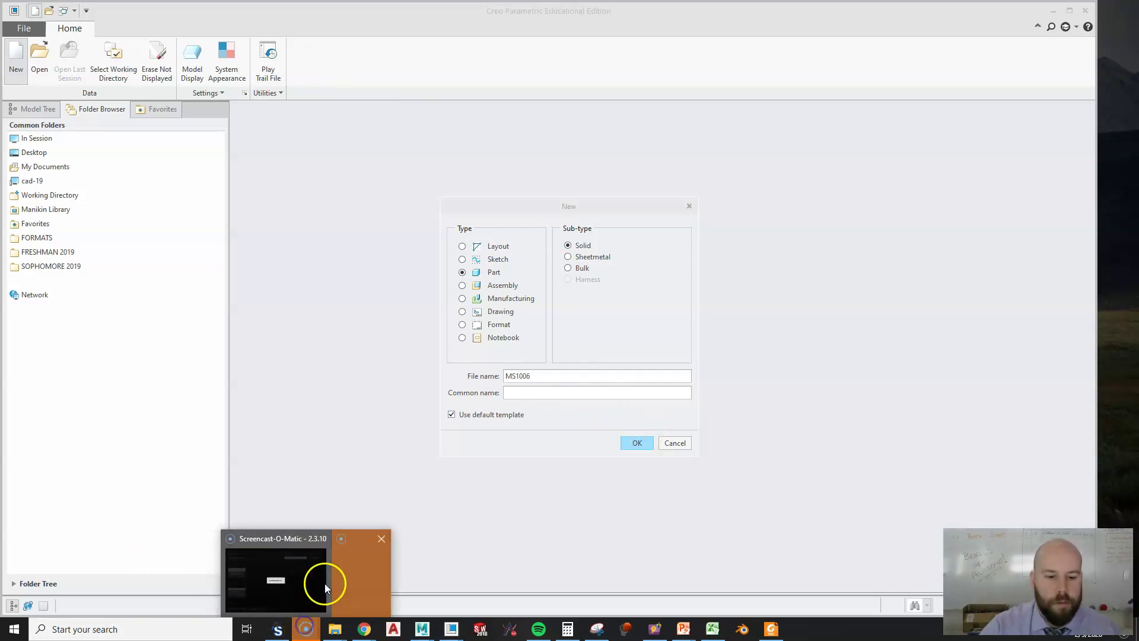
{"action": "left_click", "coordinate": [363, 586]}
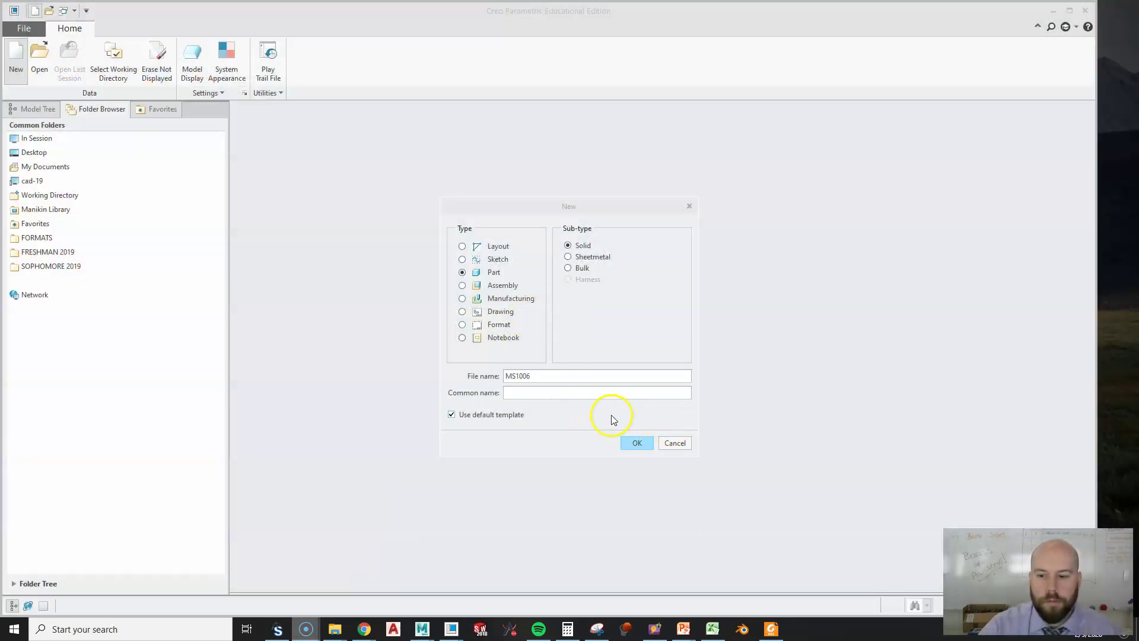
{"action": "left_click", "coordinate": [546, 378]}
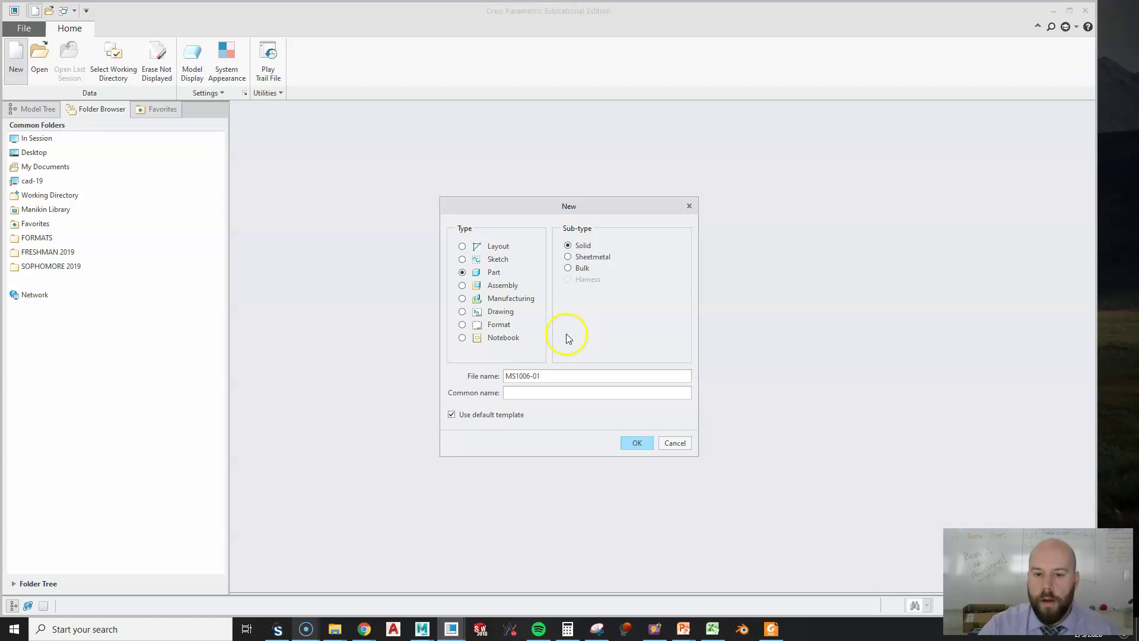
{"action": "left_click", "coordinate": [635, 445]}
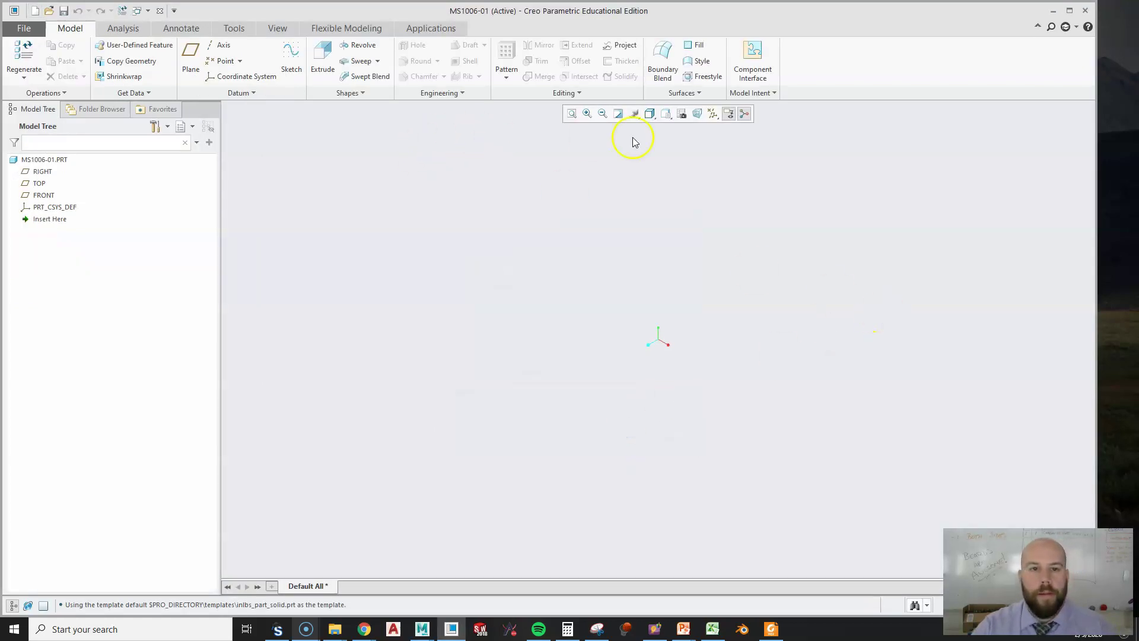
{"action": "left_click", "coordinate": [712, 116]}
{"action": "left_click", "coordinate": [673, 181]}
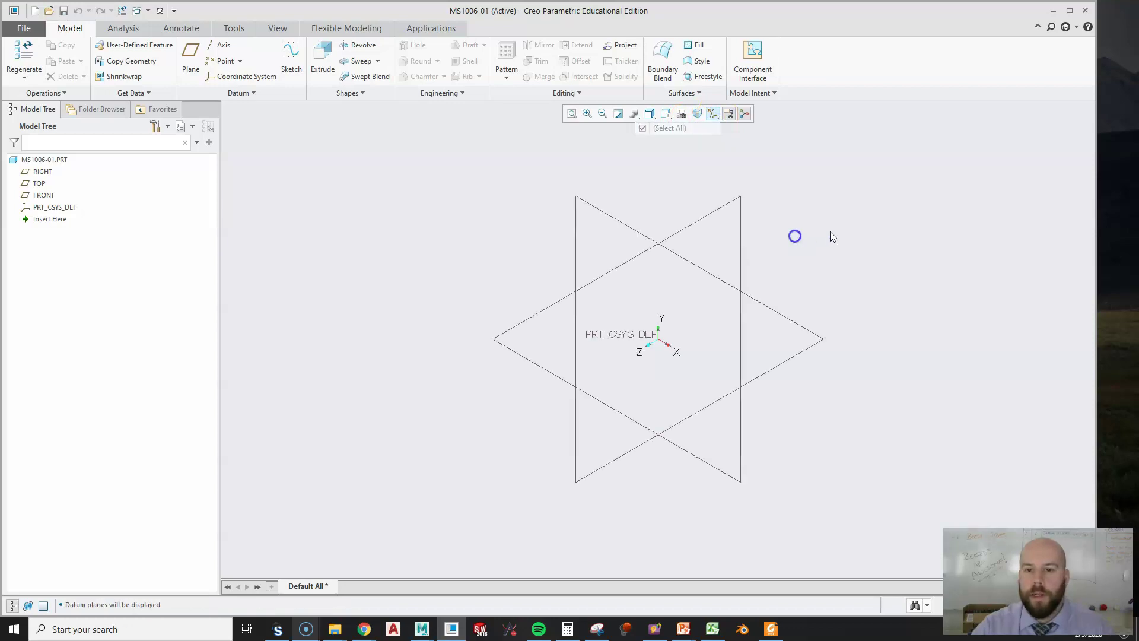
Step: Switch to the trolley PDF in Foxit Reader and examine the bearing assembly detail and the trolley wheel drawing
{"action": "left_click", "coordinate": [771, 629]}
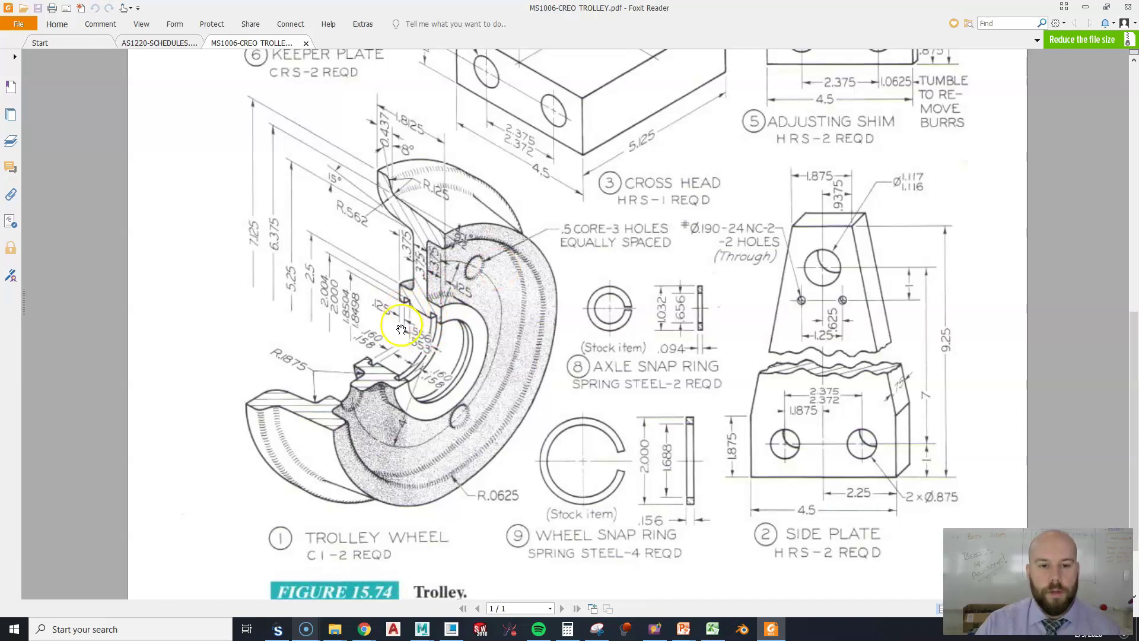
{"action": "scroll", "coordinate": [614, 270], "scroll_direction": "up", "scroll_amount": 6}
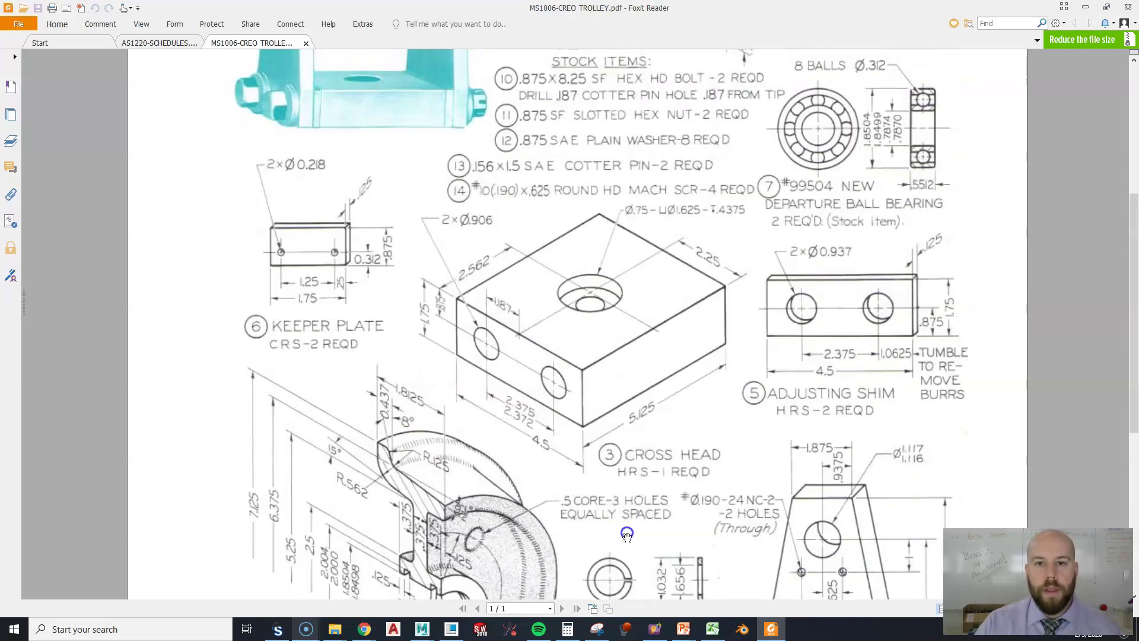
{"action": "scroll", "coordinate": [717, 366], "scroll_direction": "up", "scroll_amount": 3}
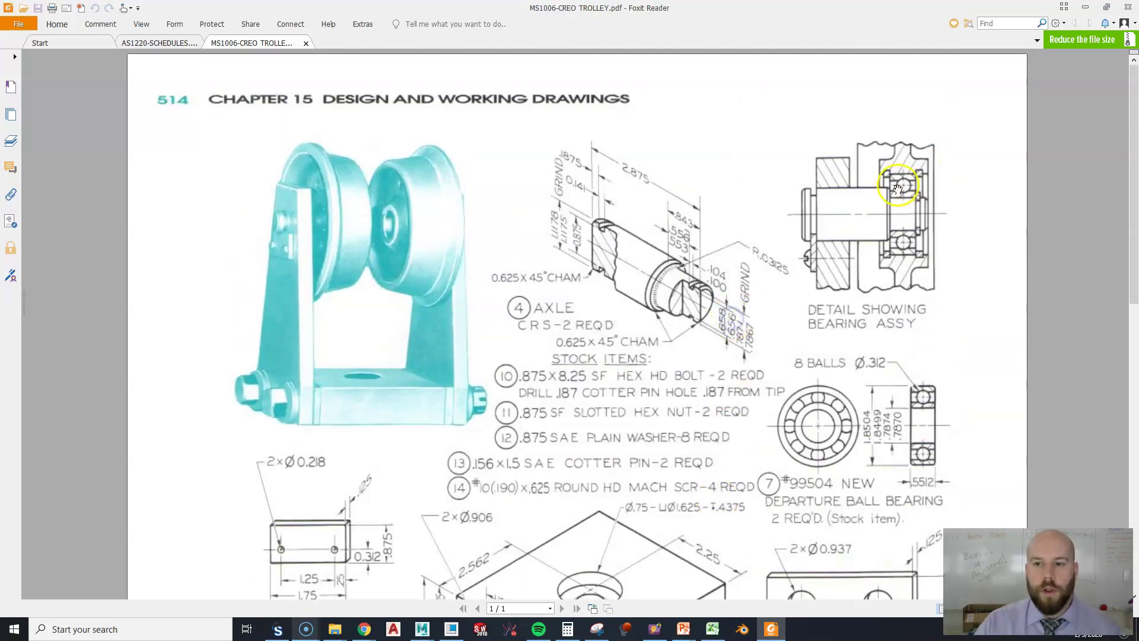
{"action": "scroll", "coordinate": [909, 188], "scroll_direction": "up", "scroll_amount": 5, "text": "ctrl"}
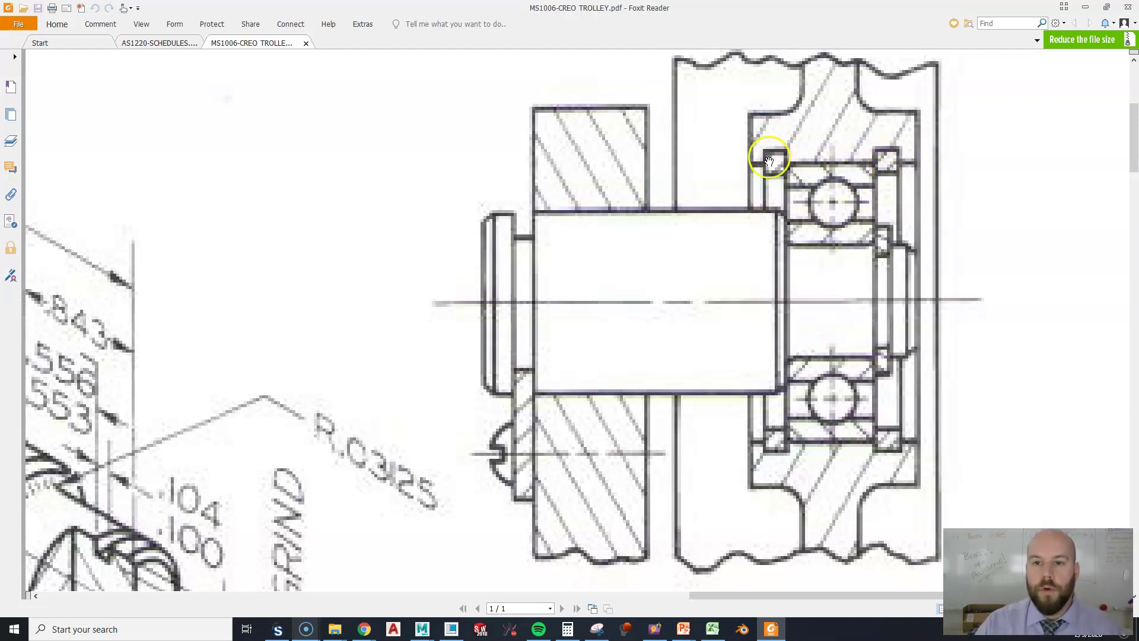
{"action": "scroll", "coordinate": [756, 306], "scroll_direction": "down", "scroll_amount": 4, "text": "ctrl"}
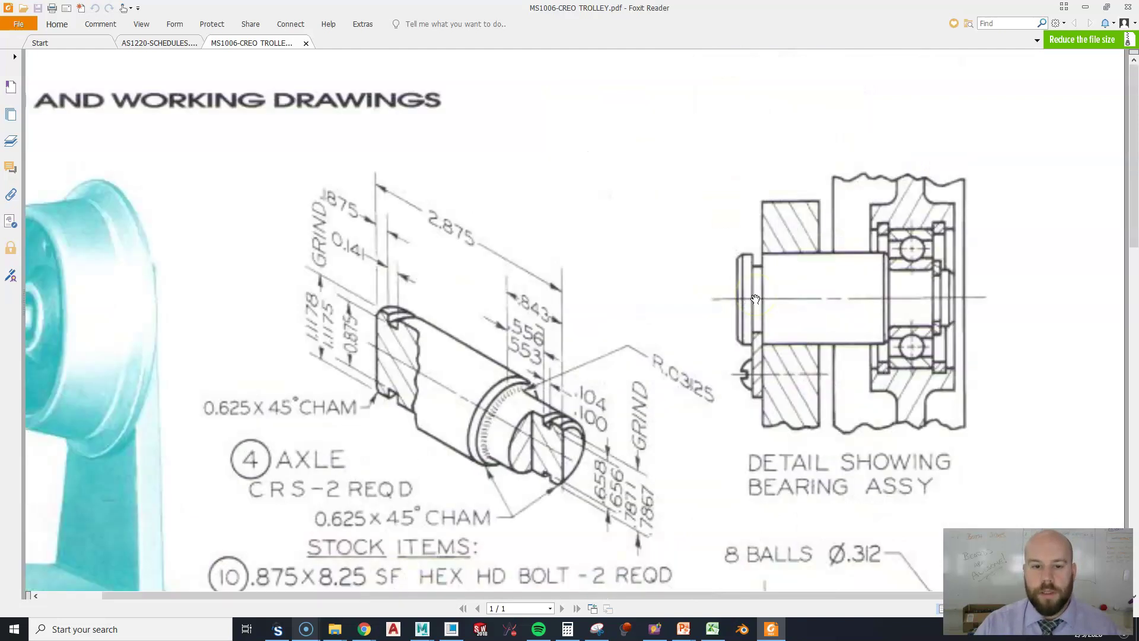
{"action": "scroll", "coordinate": [618, 457], "scroll_direction": "down", "scroll_amount": 2, "text": "ctrl"}
{"action": "scroll", "coordinate": [618, 458], "scroll_direction": "down", "scroll_amount": 10}
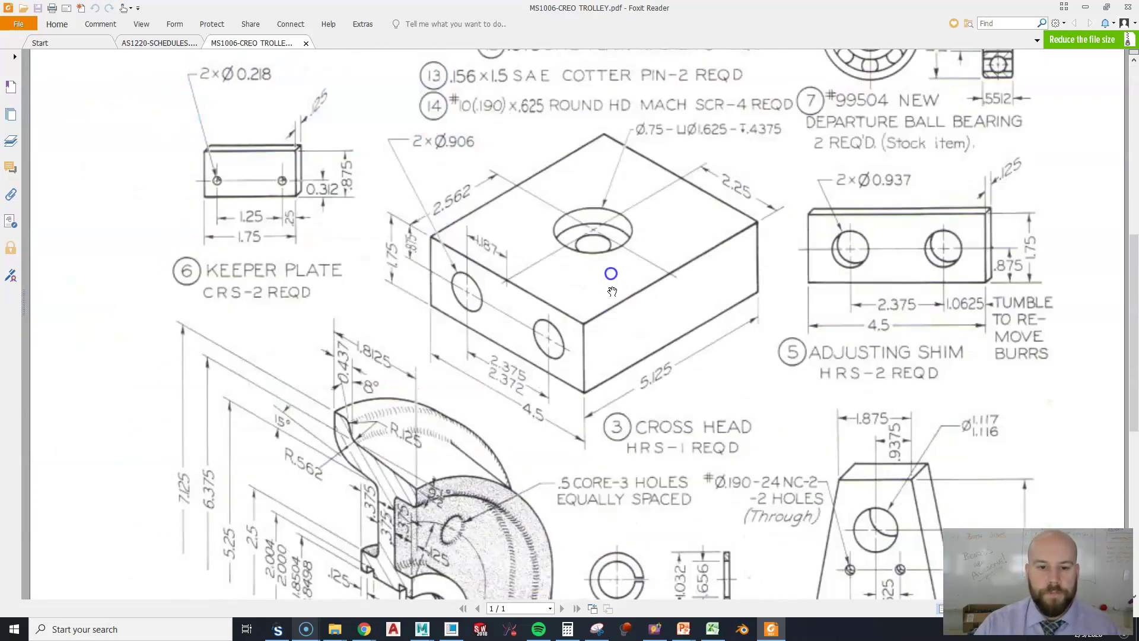
{"action": "scroll", "coordinate": [612, 306], "scroll_direction": "up", "scroll_amount": 2, "text": "ctrl"}
{"action": "scroll", "coordinate": [612, 306], "scroll_direction": "down", "scroll_amount": 3}
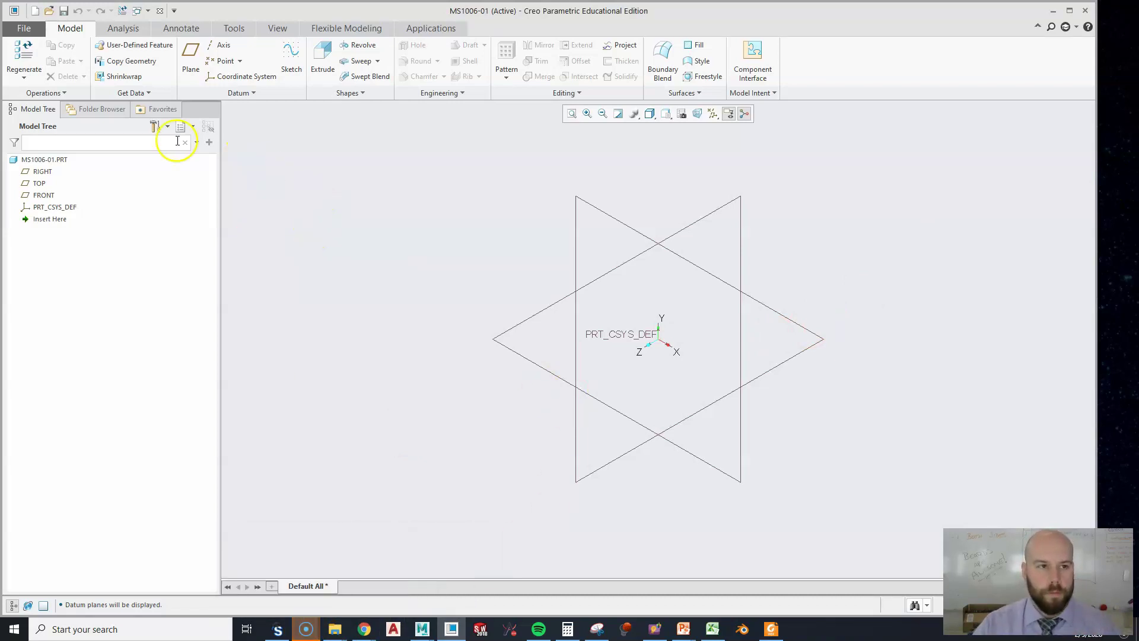
Step: Start a Revolve in Creo Parametric with an internal sketch on the FRONT plane, RIGHT plane as Right reference, viewed straight on
{"action": "left_click", "coordinate": [359, 45]}
{"action": "right_click", "coordinate": [428, 240]}
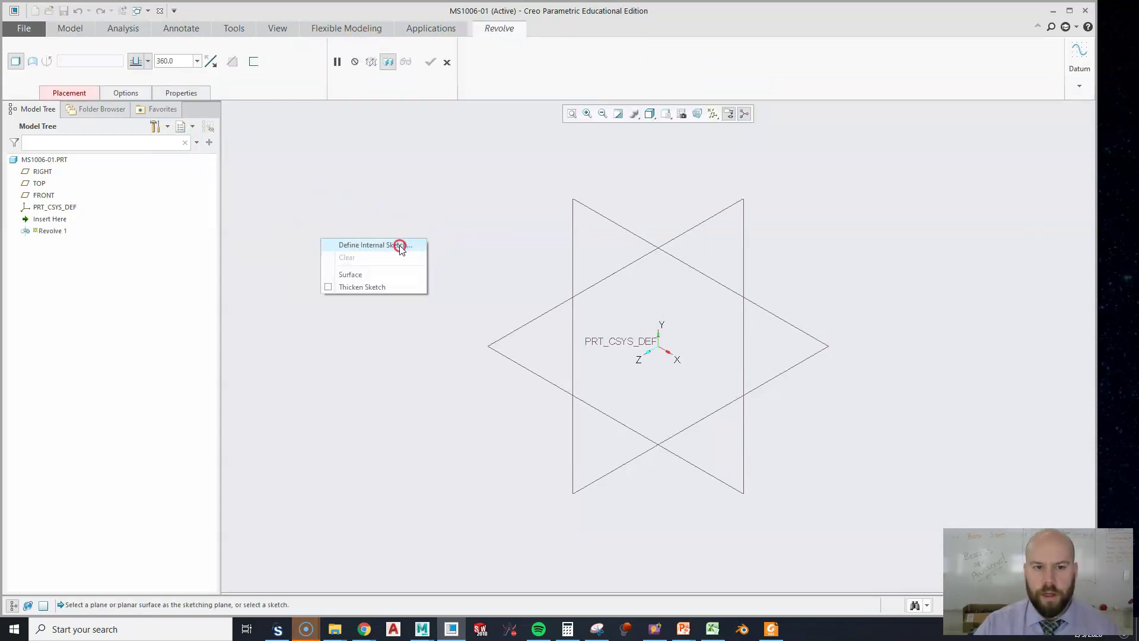
{"action": "left_click", "coordinate": [400, 245]}
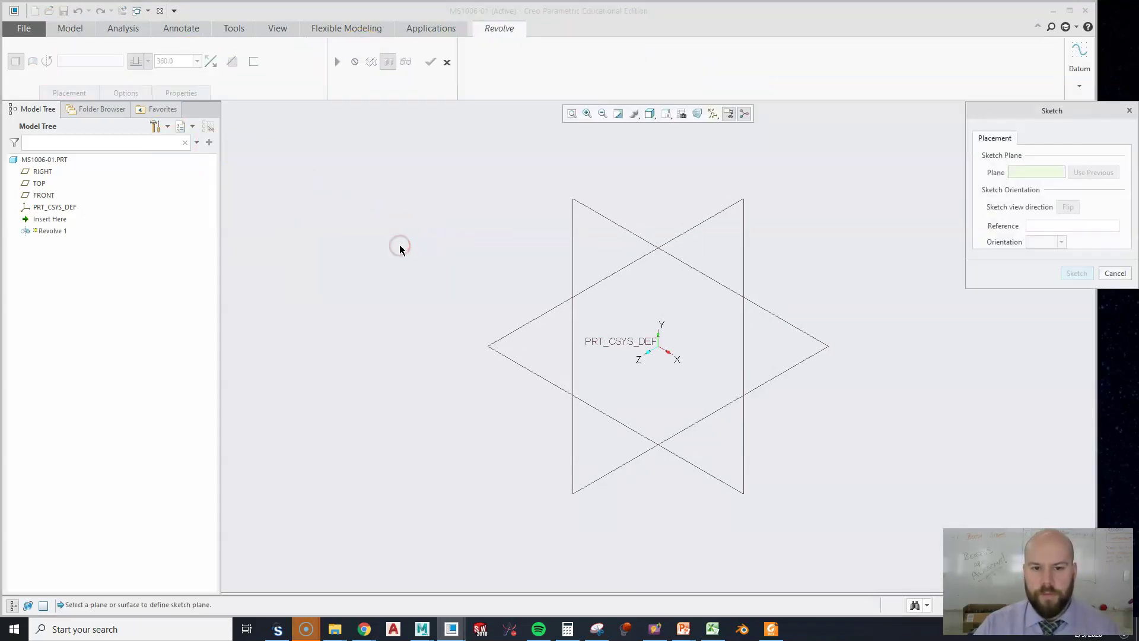
{"action": "left_click", "coordinate": [597, 214]}
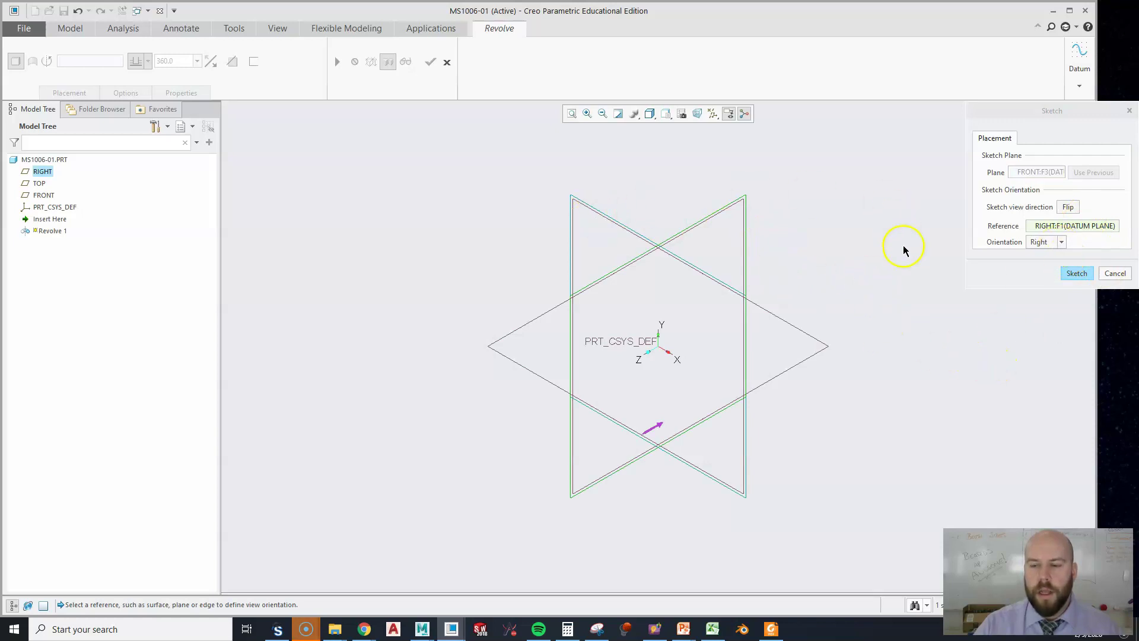
{"action": "middle_click", "coordinate": [881, 279]}
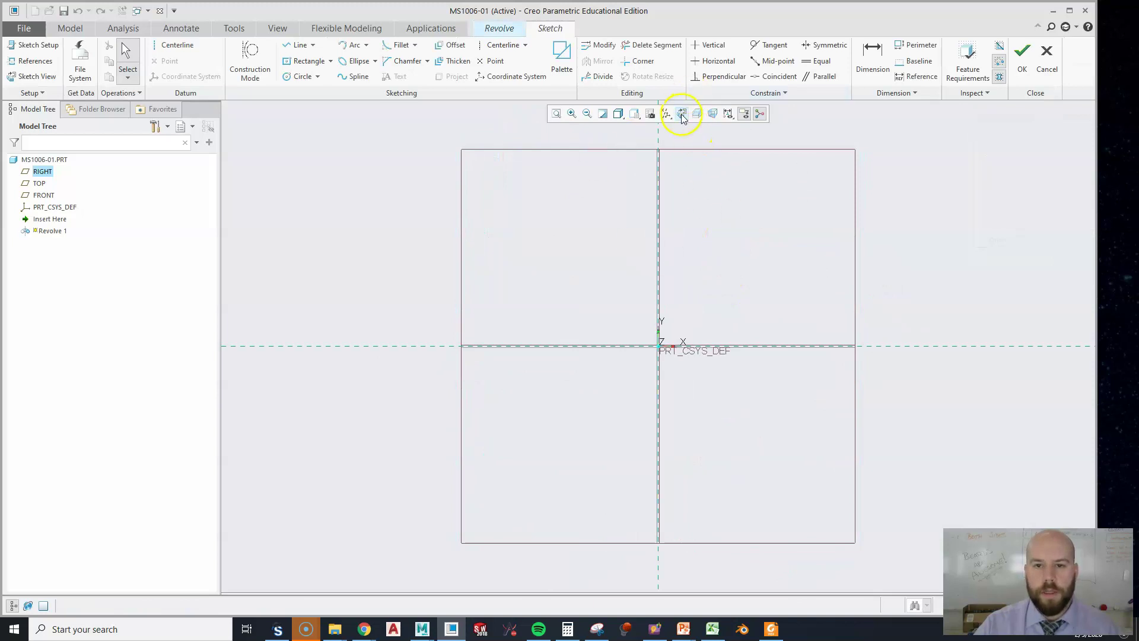
{"action": "left_click", "coordinate": [683, 116]}
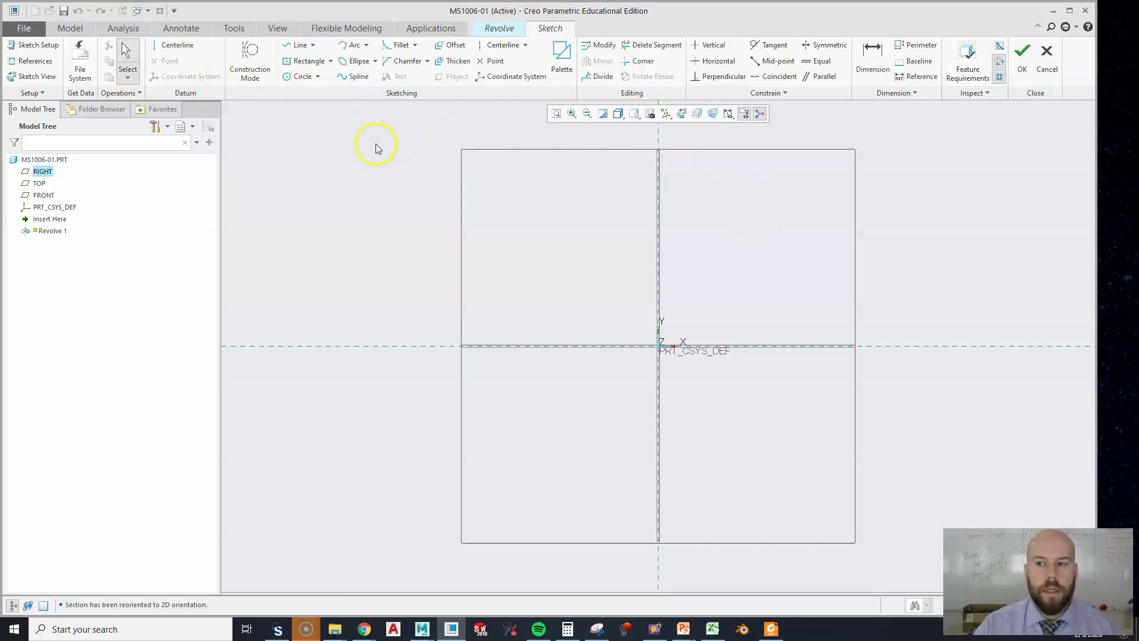
Step: Switch to the trolley PDF, review the wheel's cross-section, and move the PDF window clear of the Creo window
{"action": "key", "text": "alt+Tab"}
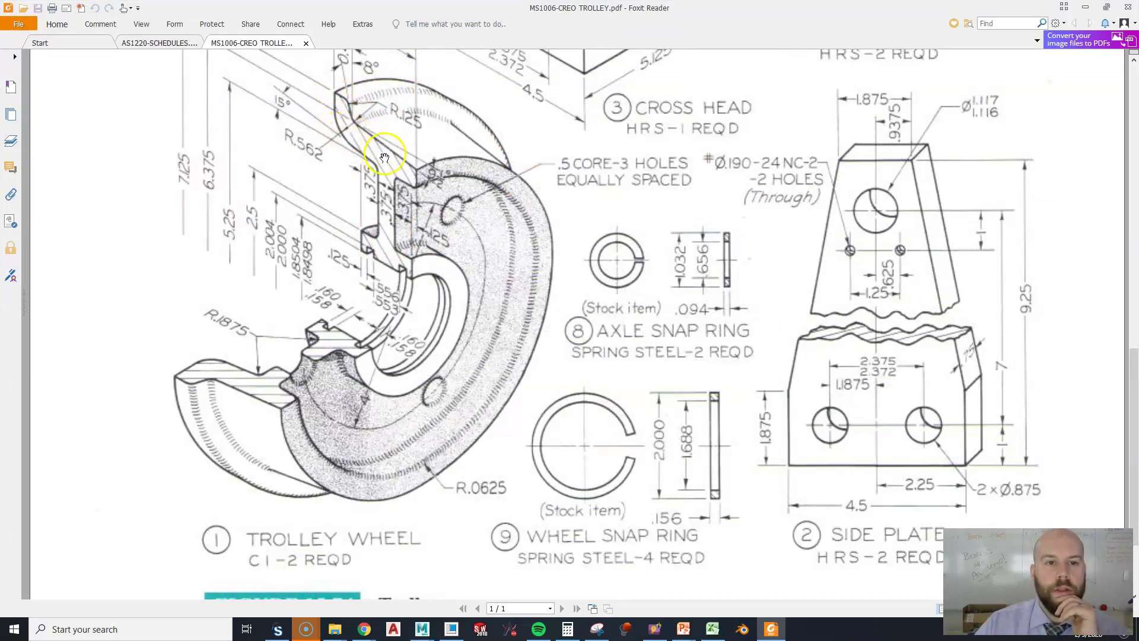
{"action": "left_click_drag", "start_coordinate": [383, 127], "coordinate": [414, 170]}
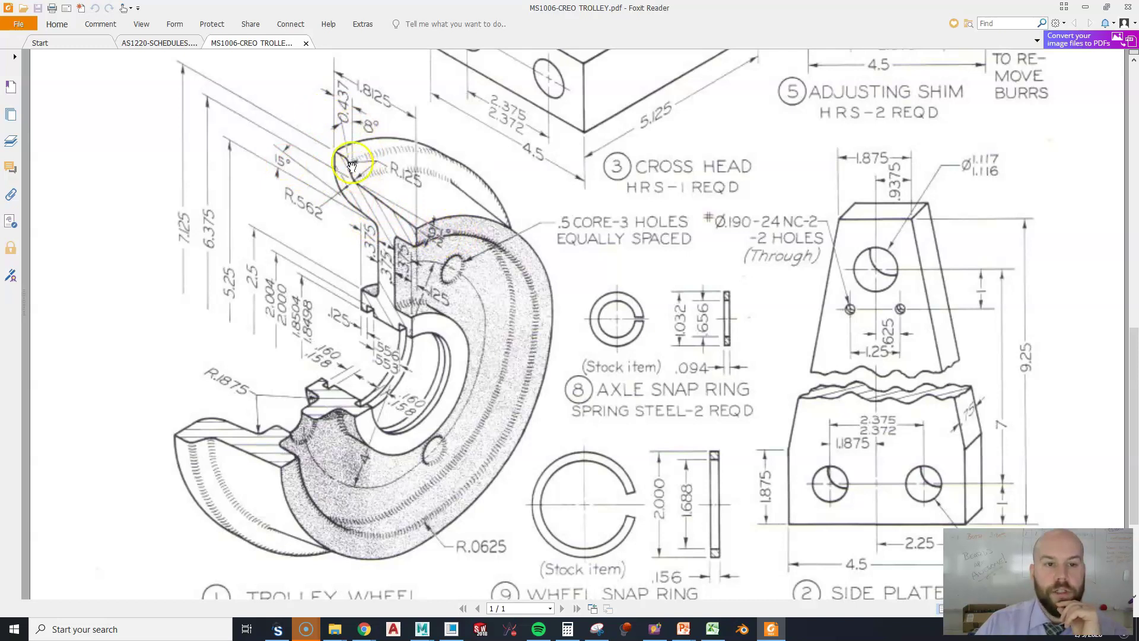
{"action": "mouse_move", "coordinate": [442, 8]}
{"action": "left_mouse_down"}
{"action": "mouse_move", "coordinate": [653, 36]}
{"action": "mouse_move", "coordinate": [973, 217]}
{"action": "left_mouse_up"}
{"action": "key", "text": "super+Down"}
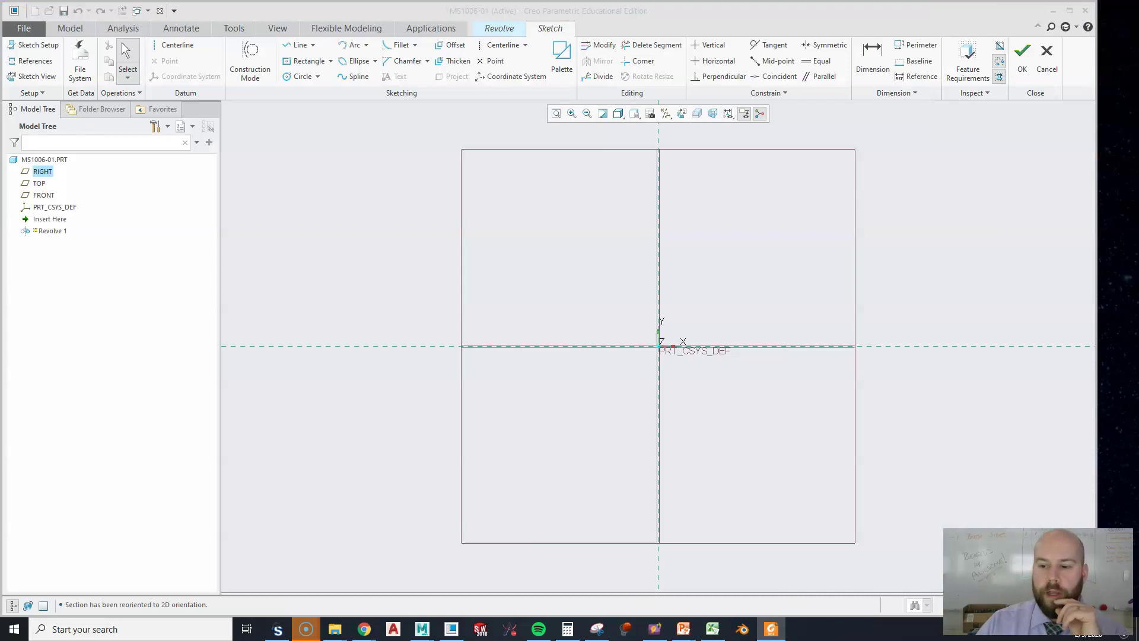
Step: In Creo Parametric, add a horizontal datum centerline through the sketch origin as the axis of revolution
{"action": "left_click", "coordinate": [408, 268]}
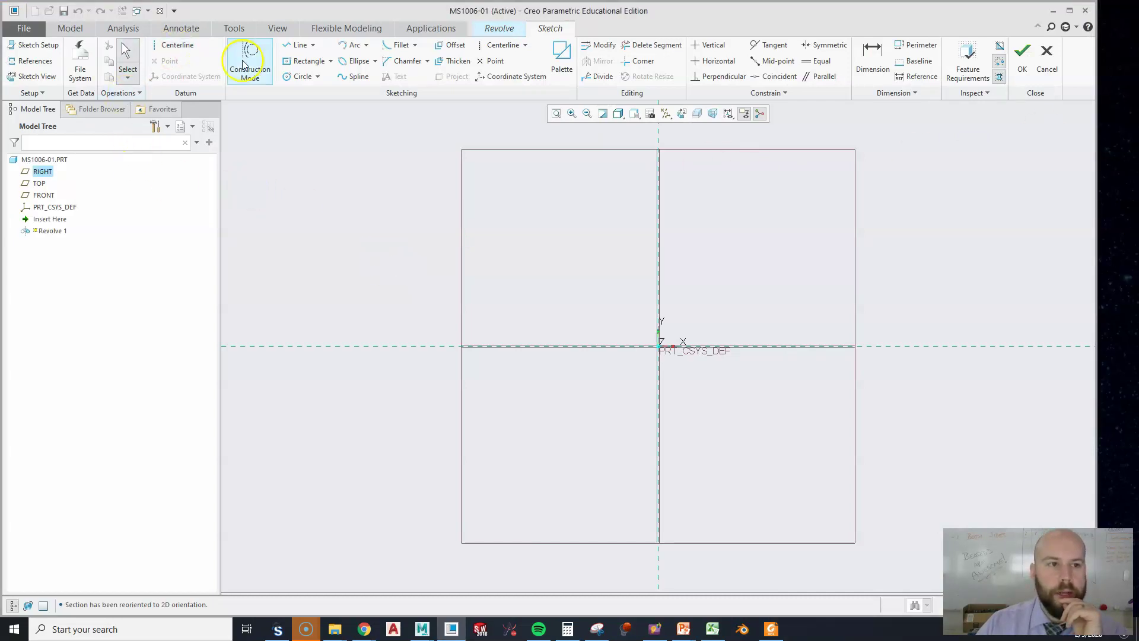
{"action": "left_click", "coordinate": [153, 44]}
{"action": "left_click", "coordinate": [659, 346]}
{"action": "left_click", "coordinate": [780, 346]}
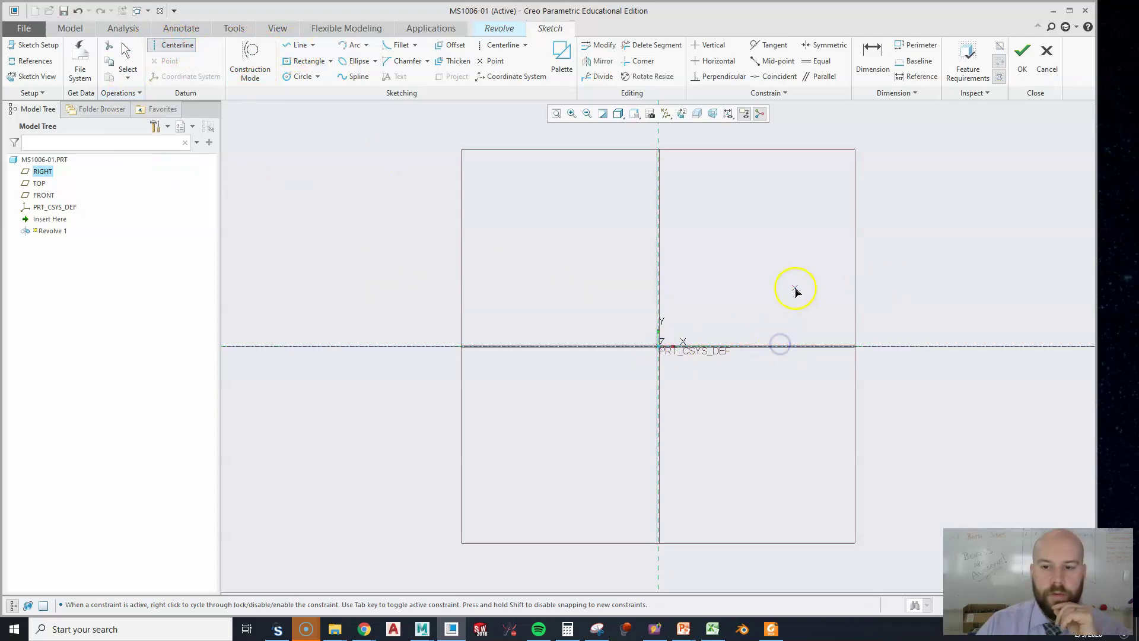
{"action": "middle_click", "coordinate": [795, 291]}
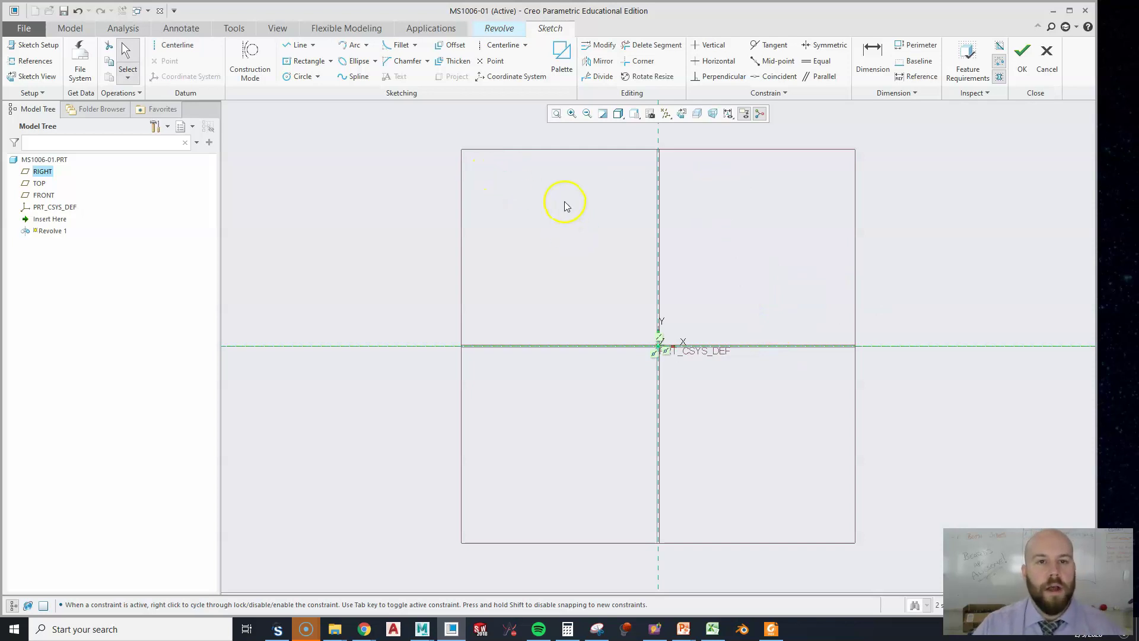
Step: Sketch the wheel's outer rim as connected lines from the vertical reference: flange top about 44 wide, slanted flange side, sloping tread, vertical end face and horizontal underside
{"action": "left_click", "coordinate": [286, 47]}
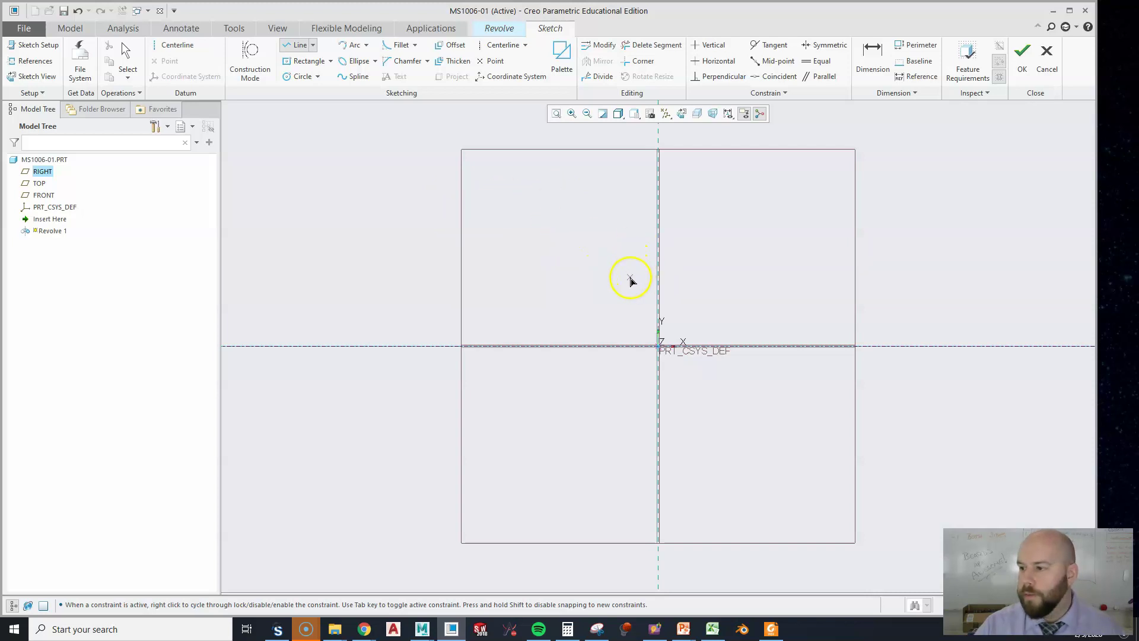
{"action": "key", "text": "alt+Tab"}
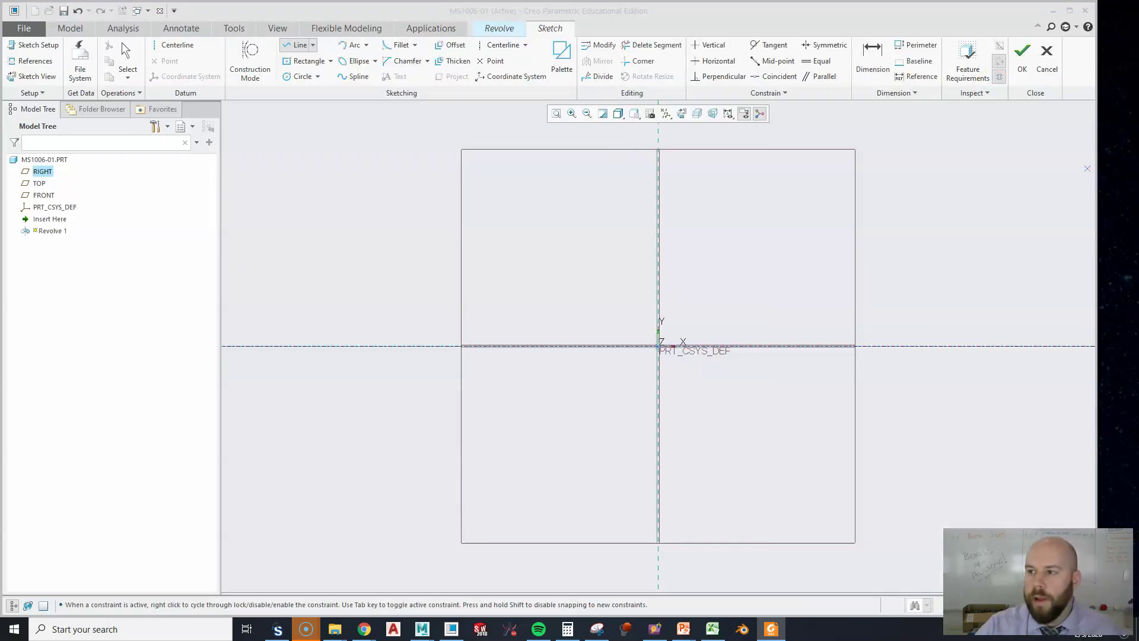
{"action": "left_click", "coordinate": [658, 168]}
{"action": "left_click", "coordinate": [693, 173]}
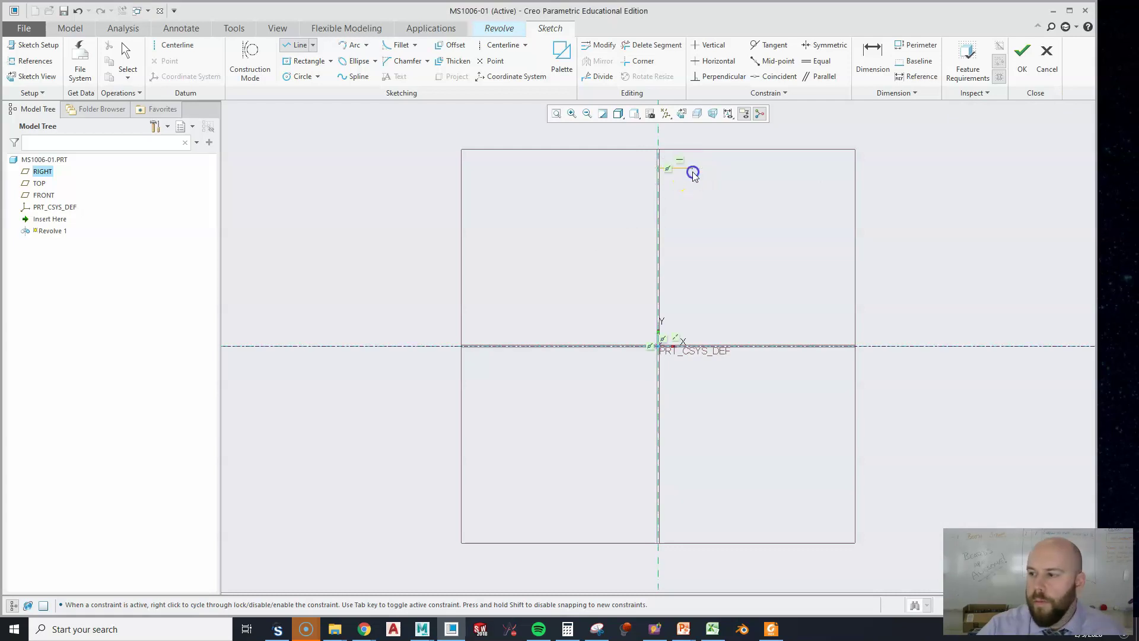
{"action": "left_click", "coordinate": [701, 195]}
{"action": "left_click", "coordinate": [854, 212]}
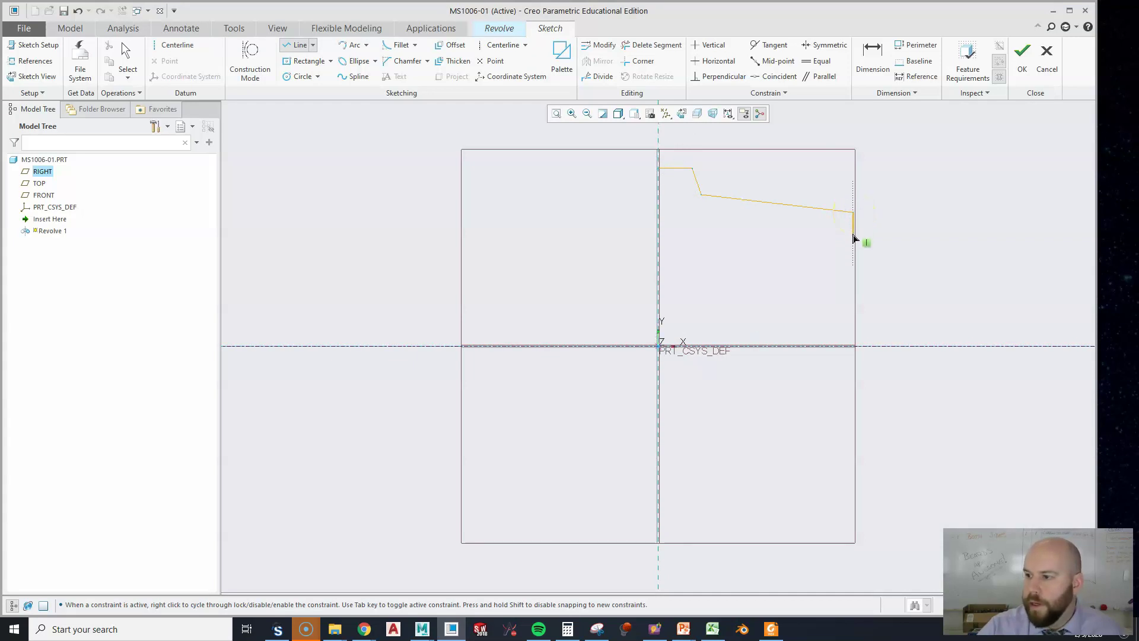
{"action": "left_click", "coordinate": [854, 234]}
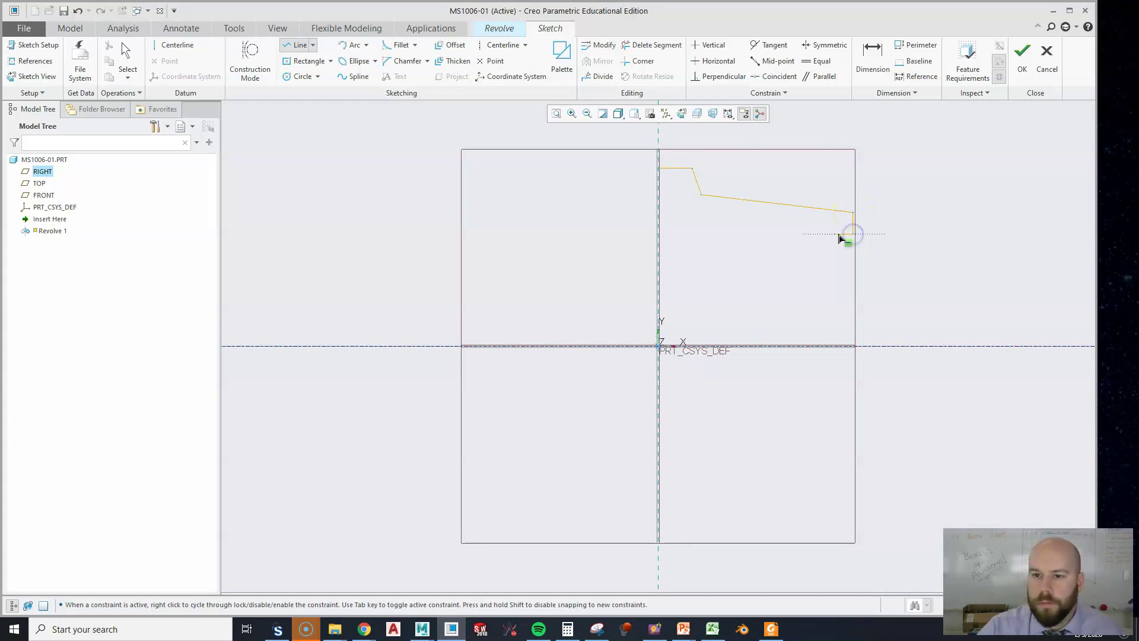
{"action": "left_click", "coordinate": [809, 235]}
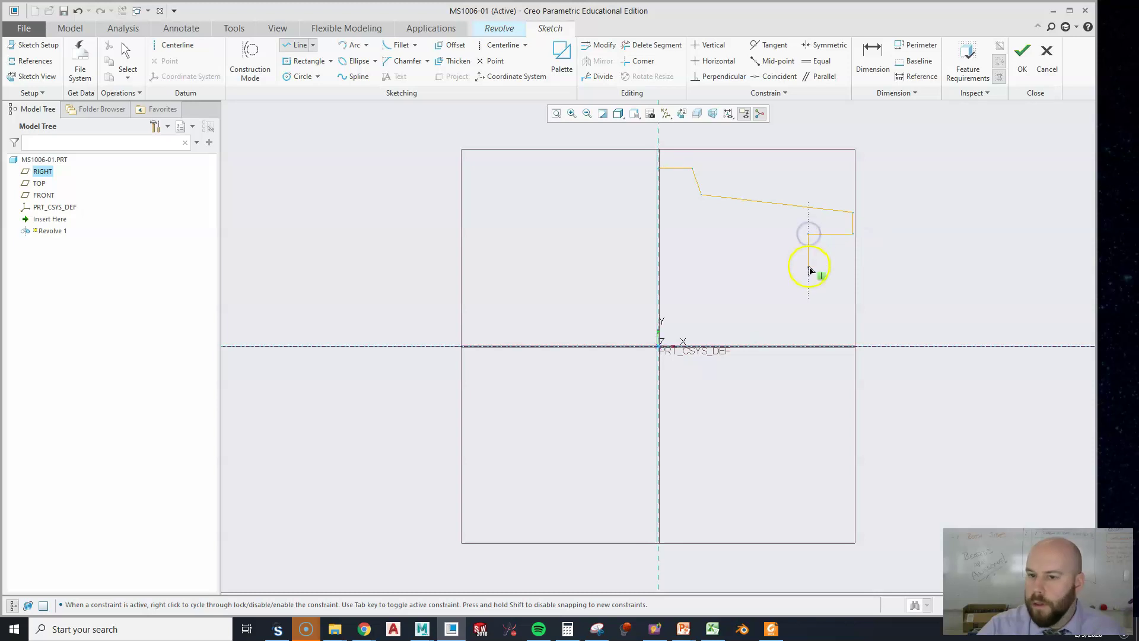
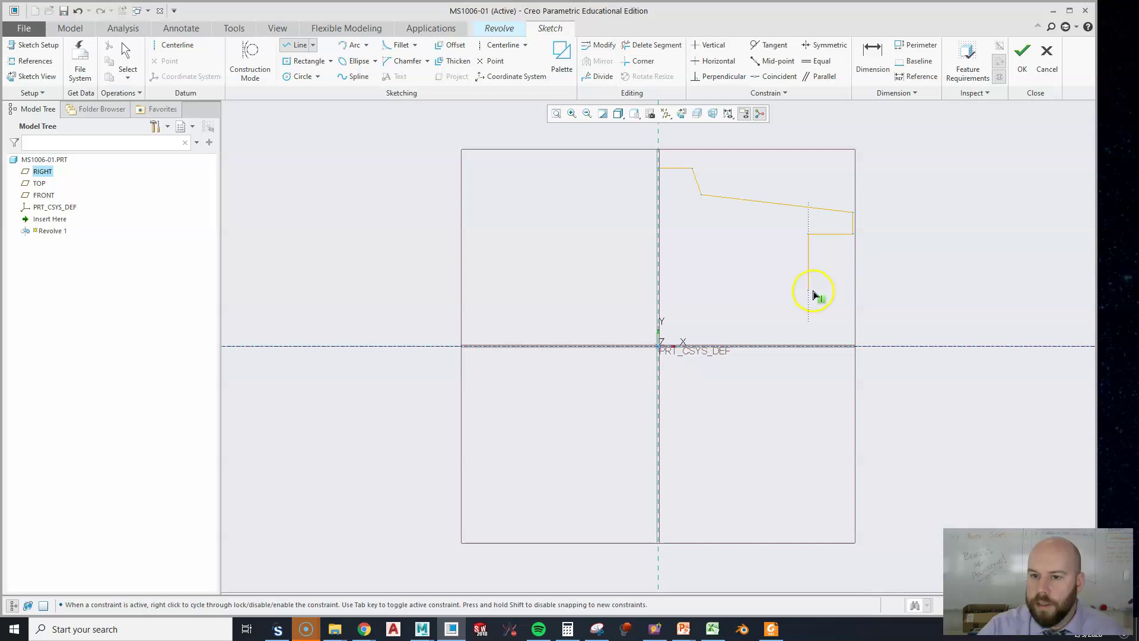
Step: Continue the line chain down the web, around a rectangular hub section about 99 wide, and back up the web's other side to the rim
{"action": "left_click", "coordinate": [812, 291]}
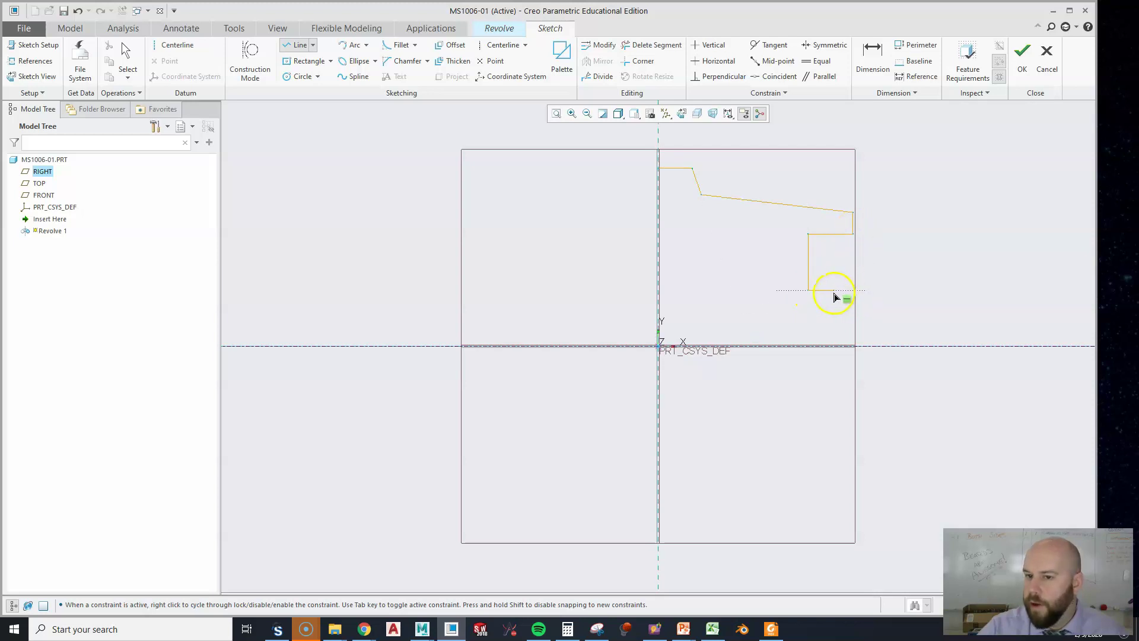
{"action": "left_click", "coordinate": [837, 292]}
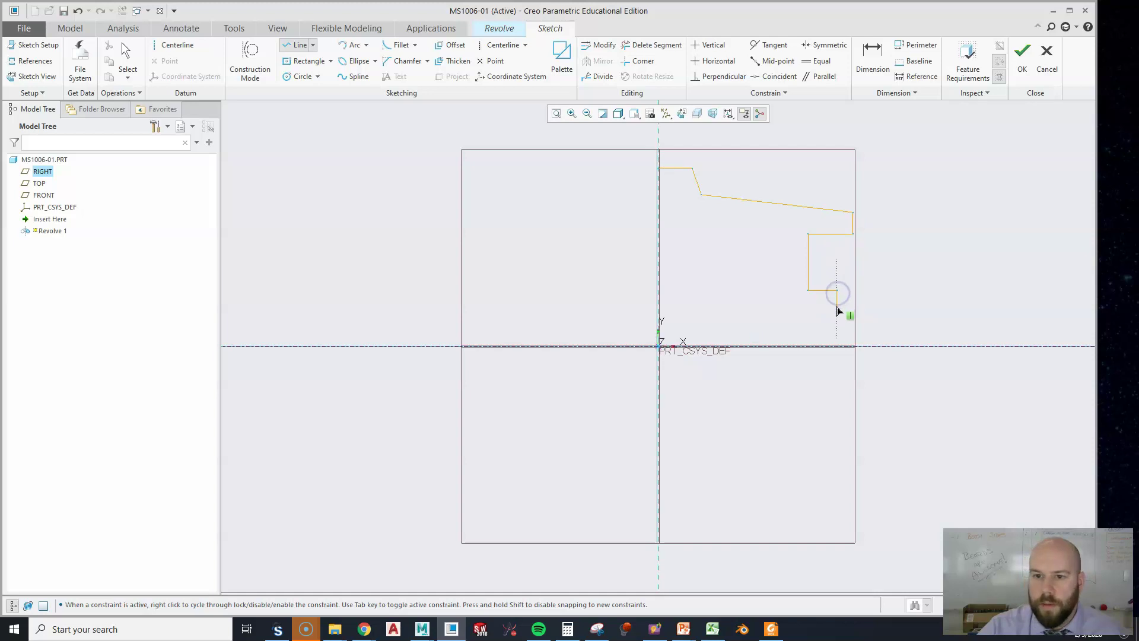
{"action": "middle_click", "coordinate": [837, 311]}
{"action": "left_click", "coordinate": [837, 311]}
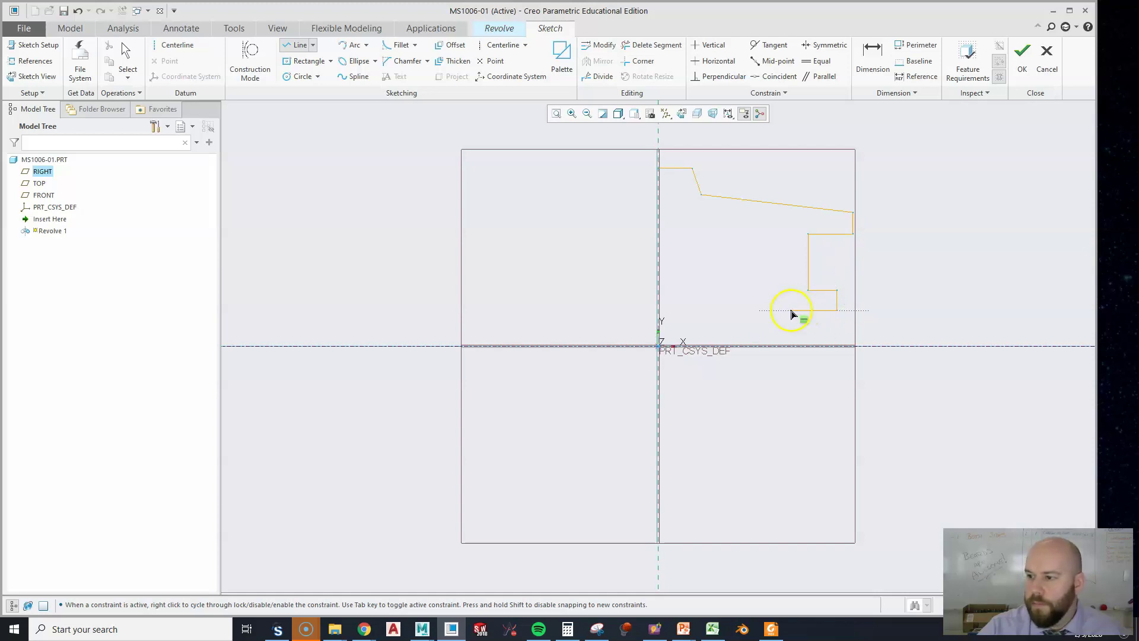
{"action": "left_click", "coordinate": [762, 311]}
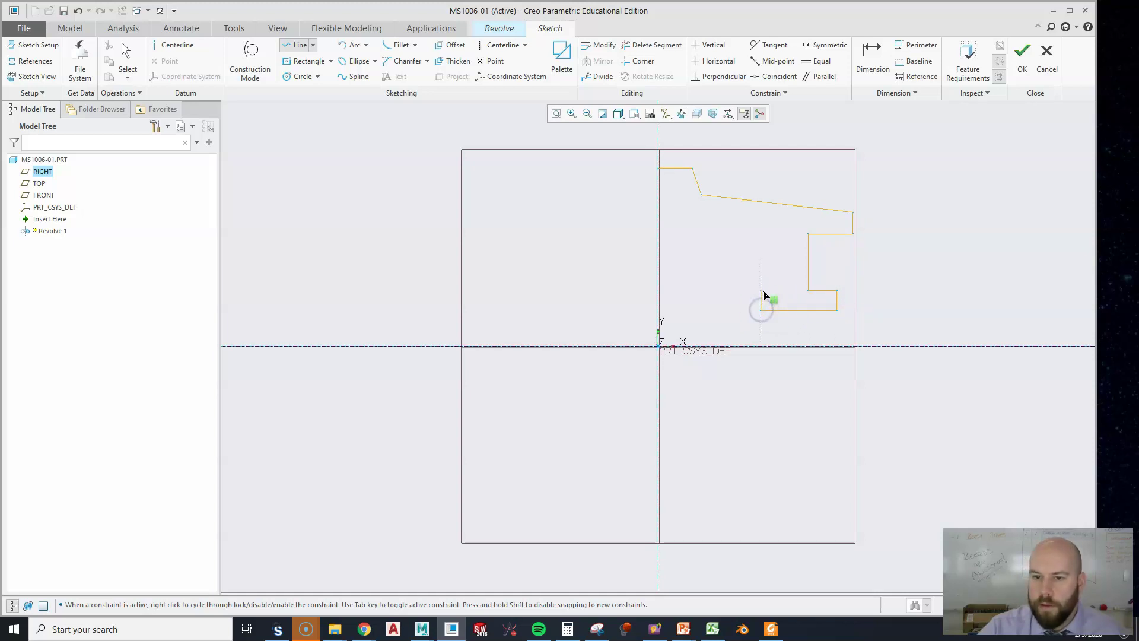
{"action": "left_click", "coordinate": [771, 291]}
{"action": "left_click", "coordinate": [791, 290]}
{"action": "left_click", "coordinate": [788, 245]}
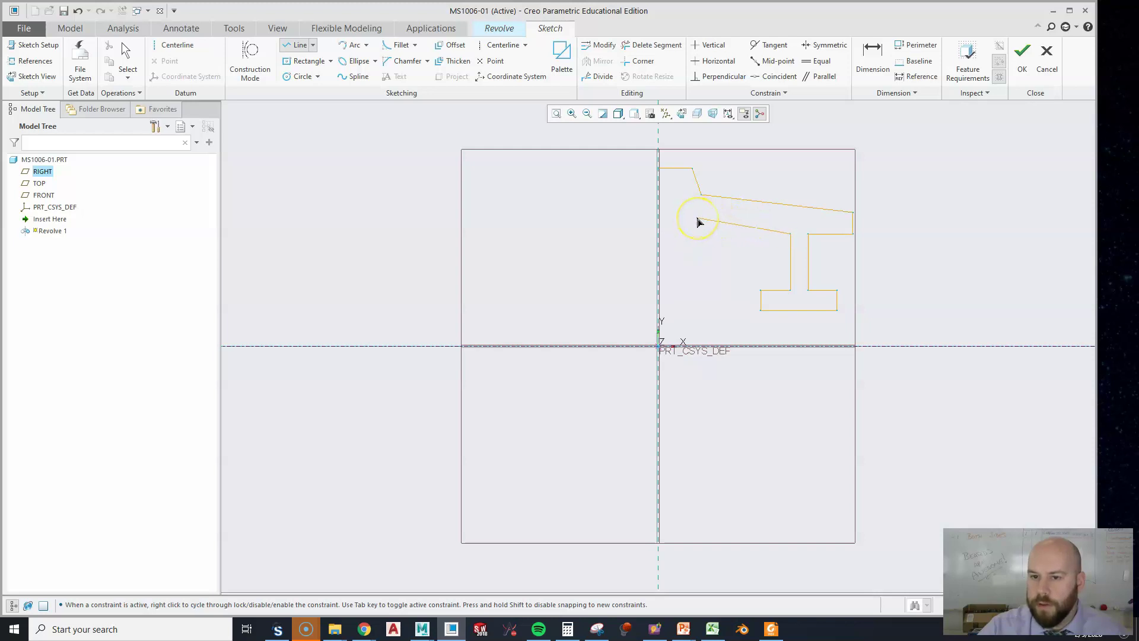
Step: Close the profile with a sloping inner rim line to the vertical reference, not parallel to the tread, and a vertical line to the start point
{"action": "left_click", "coordinate": [660, 207]}
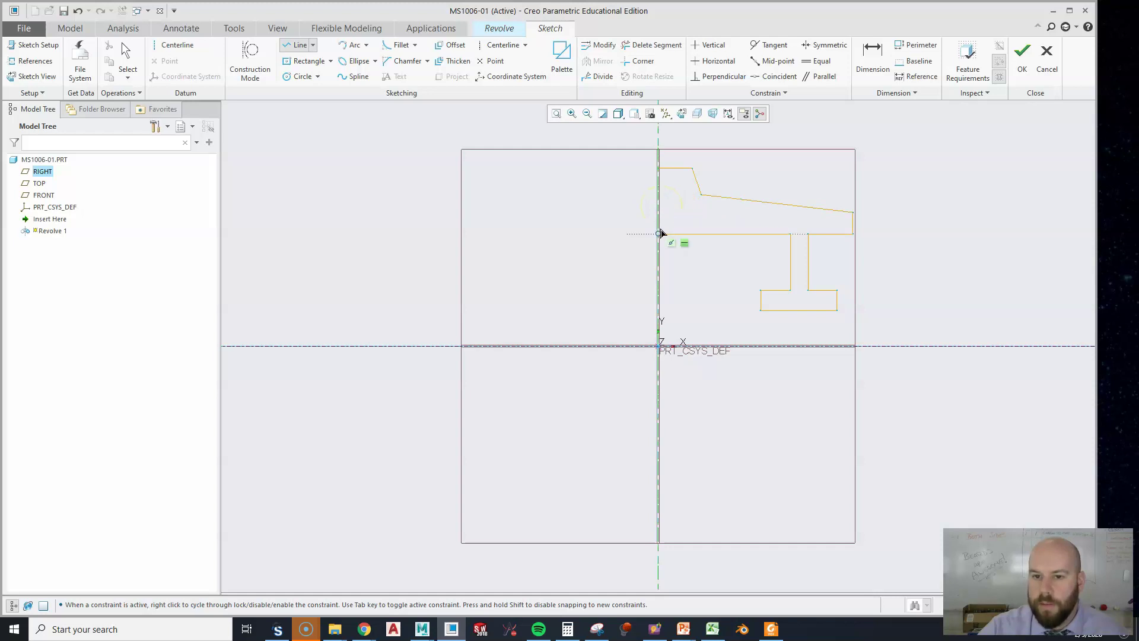
{"action": "right_click", "coordinate": [662, 224]}
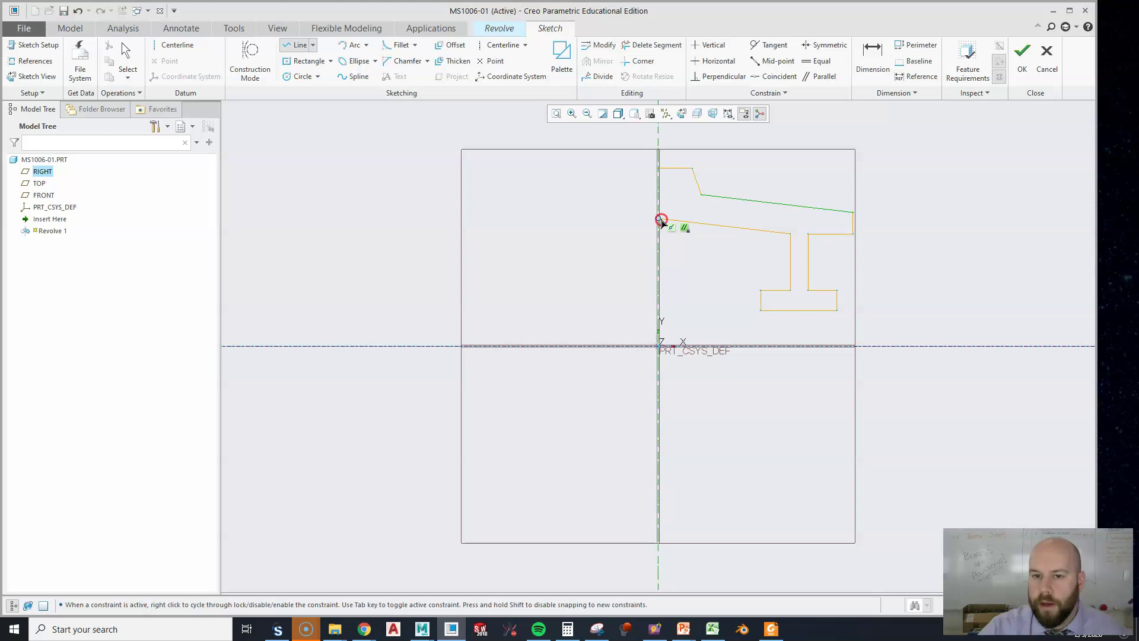
{"action": "left_click", "coordinate": [666, 229]}
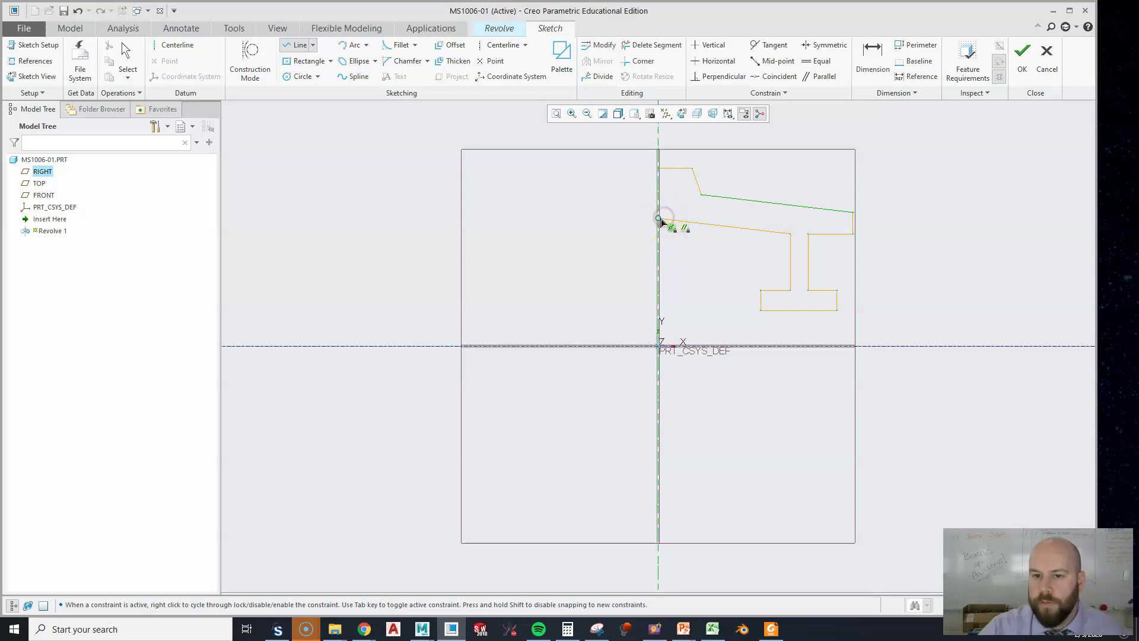
{"action": "left_click", "coordinate": [713, 236]}
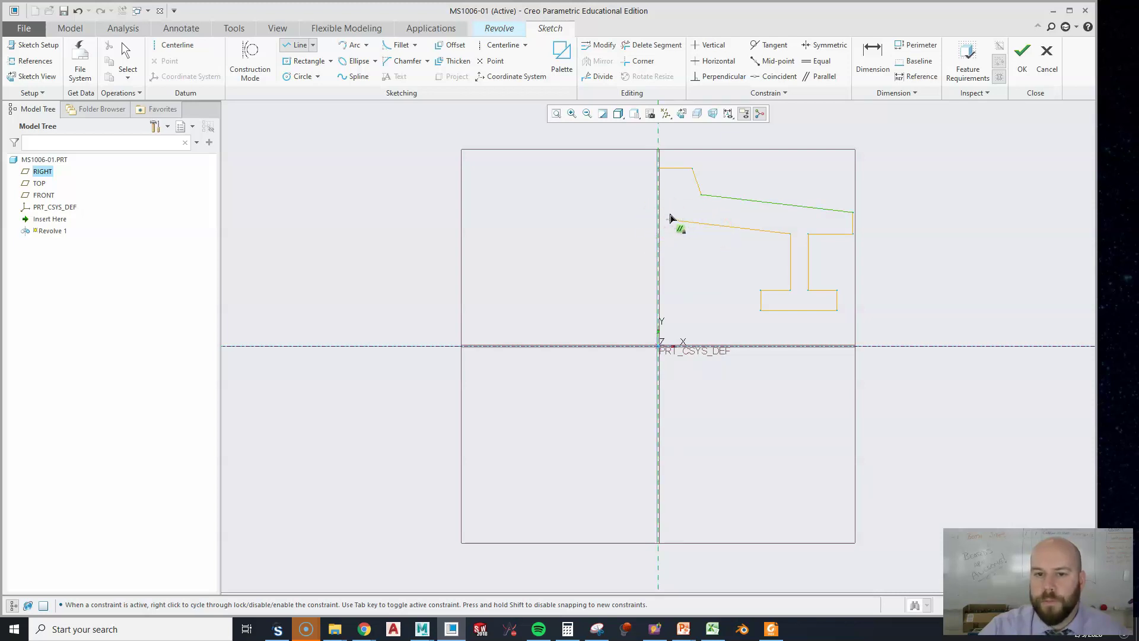
{"action": "right_click", "coordinate": [697, 209]}
{"action": "left_click", "coordinate": [674, 204]}
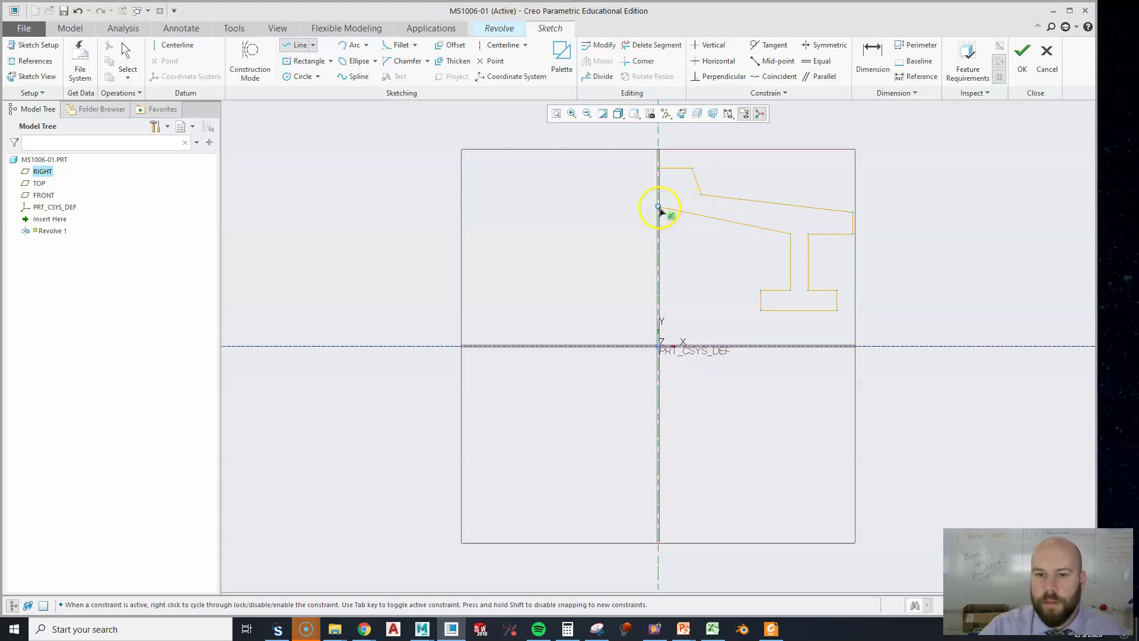
{"action": "left_click", "coordinate": [659, 204]}
{"action": "left_click", "coordinate": [659, 171]}
{"action": "middle_click", "coordinate": [922, 212]}
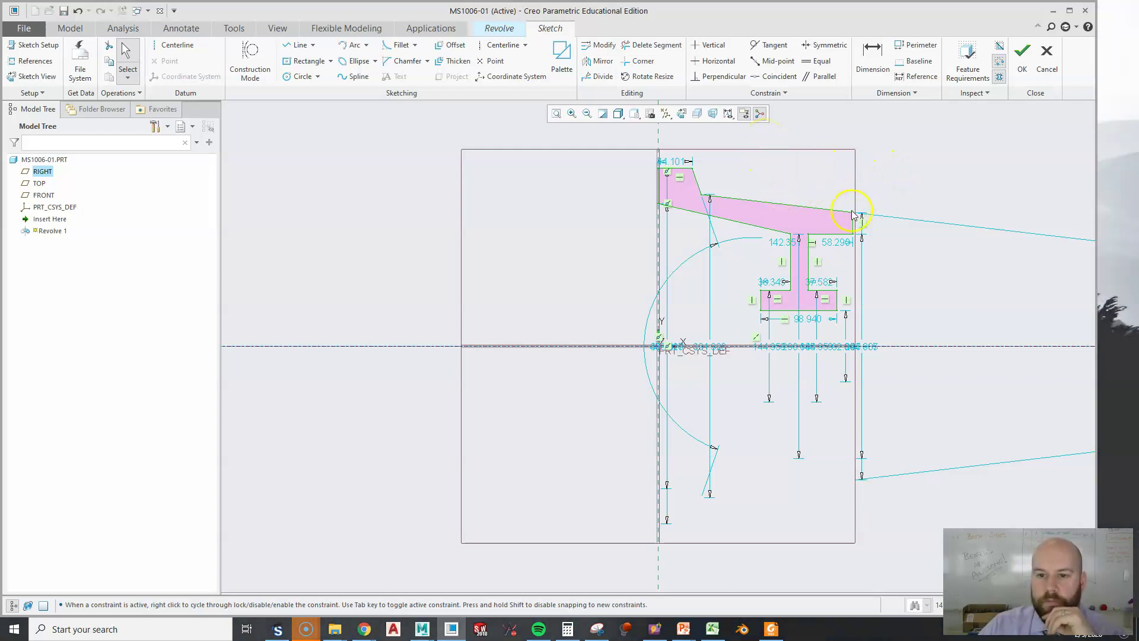
Step: Apply a Horizontal constraint between the two corners where the web meets the hub's upper edges
{"action": "left_click", "coordinate": [715, 60]}
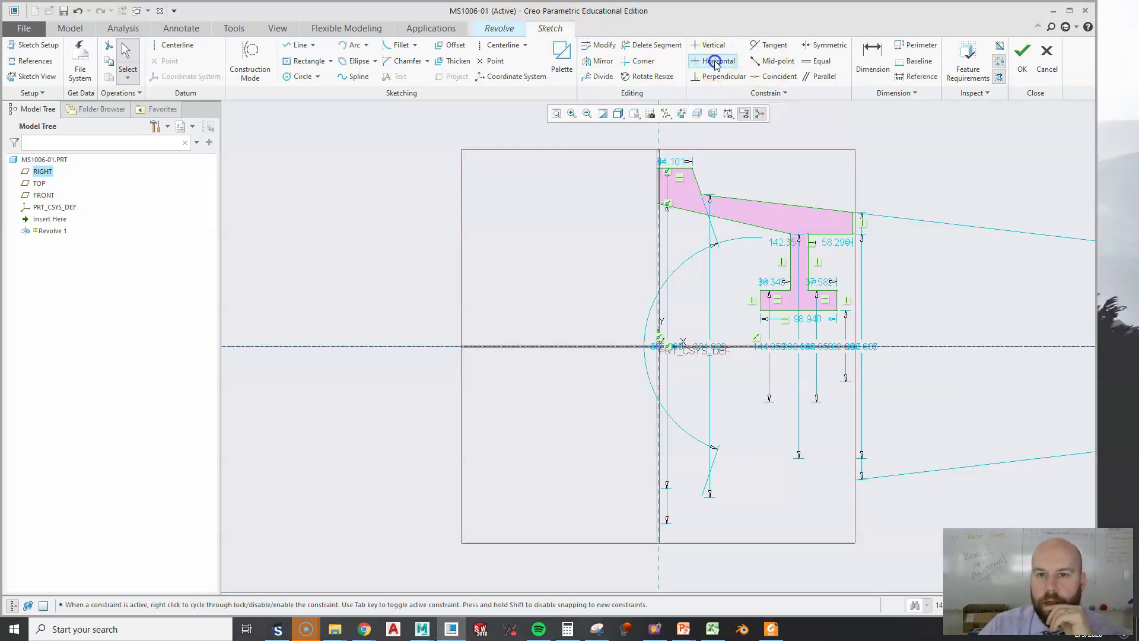
{"action": "scroll", "coordinate": [825, 305], "scroll_direction": "up", "scroll_amount": 1}
{"action": "scroll", "coordinate": [825, 306], "scroll_direction": "up", "scroll_amount": 5}
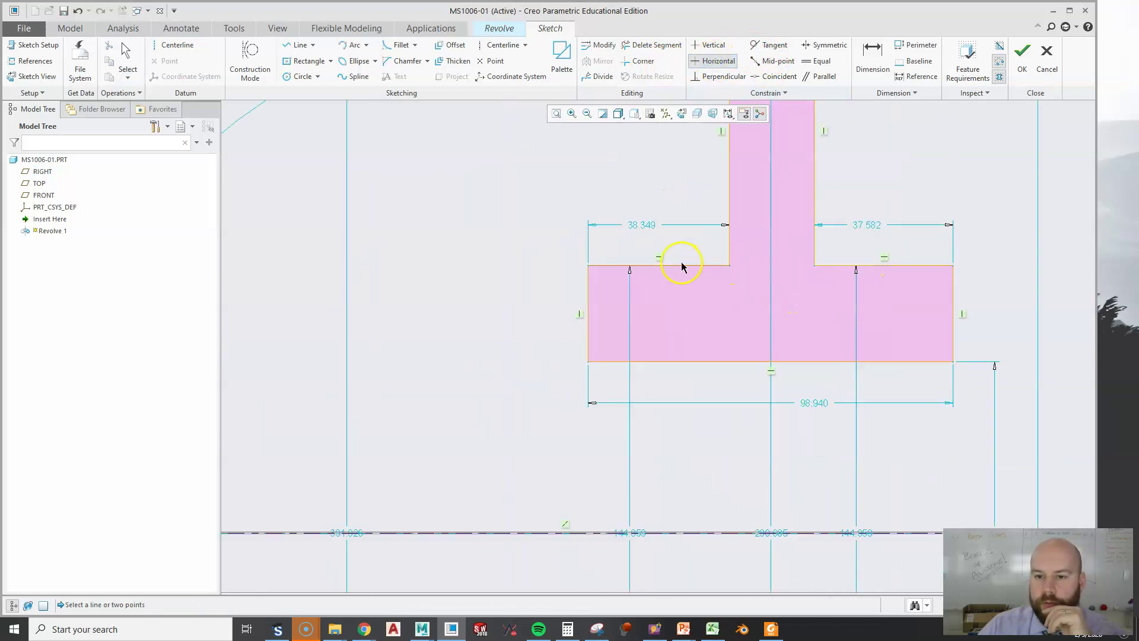
{"action": "left_click", "coordinate": [729, 266]}
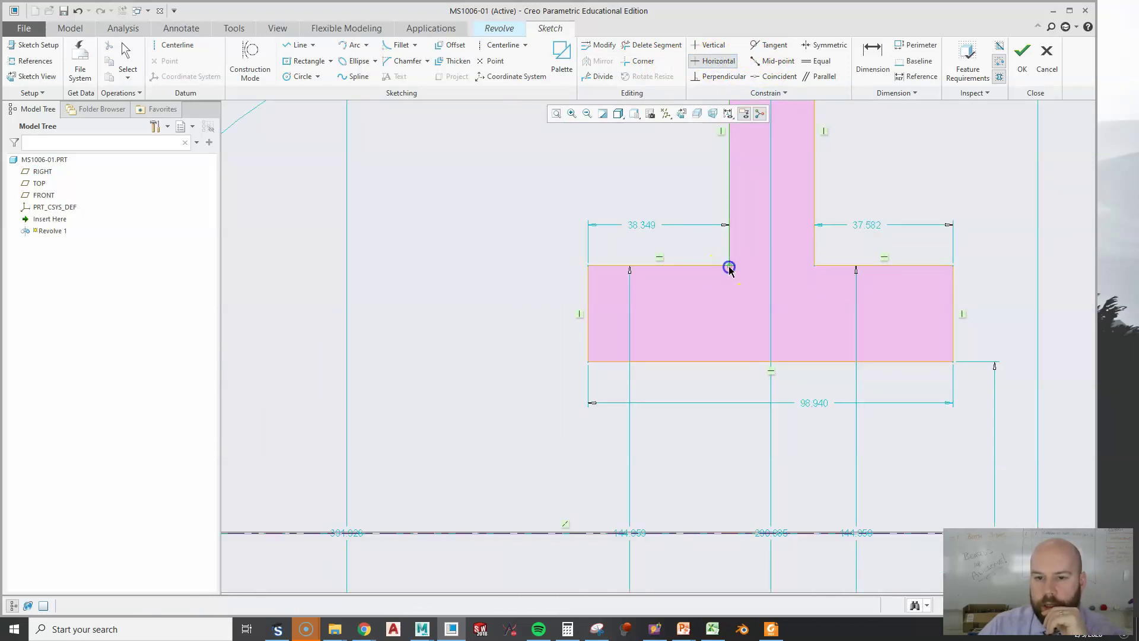
{"action": "left_click", "coordinate": [720, 63]}
{"action": "left_click", "coordinate": [817, 267]}
{"action": "scroll", "coordinate": [511, 408], "scroll_direction": "down", "scroll_amount": 2}
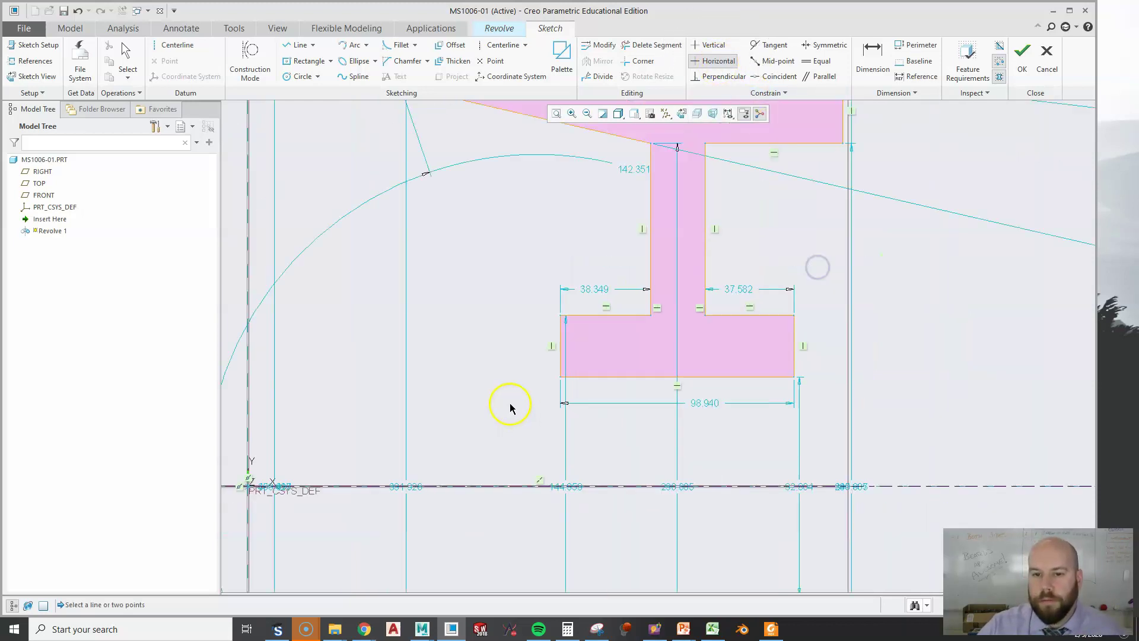
{"action": "scroll", "coordinate": [511, 408], "scroll_direction": "down", "scroll_amount": 3}
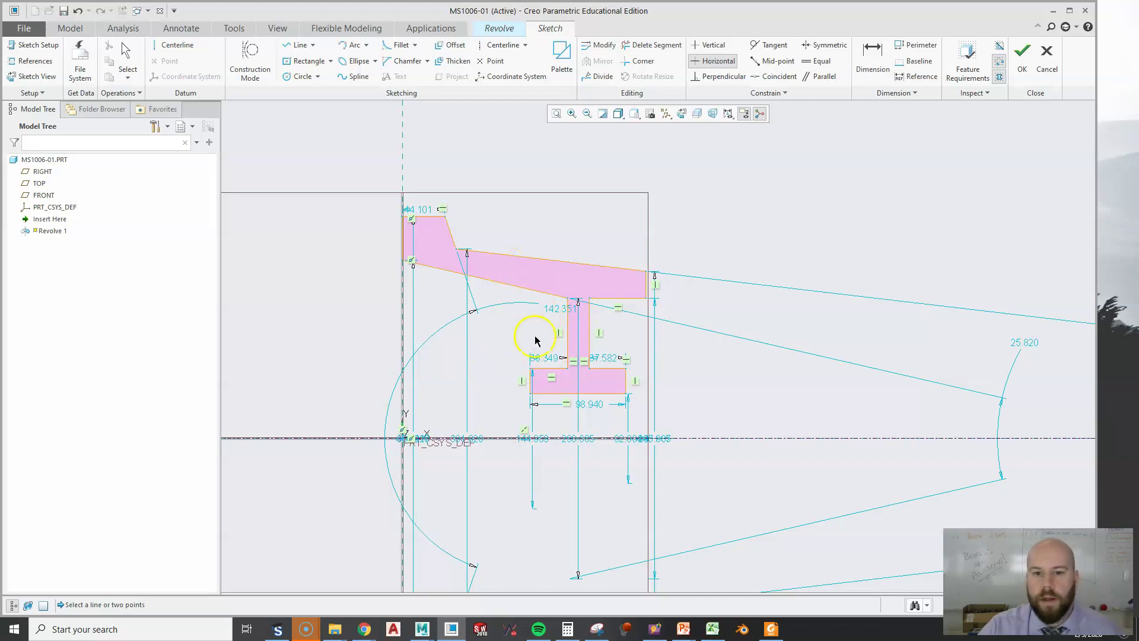
{"action": "middle_click", "coordinate": [712, 219]}
Step: Dimension the wheel's overall width to the end face and the flange's width at its base, both from the vertical reference
{"action": "left_click", "coordinate": [874, 66]}
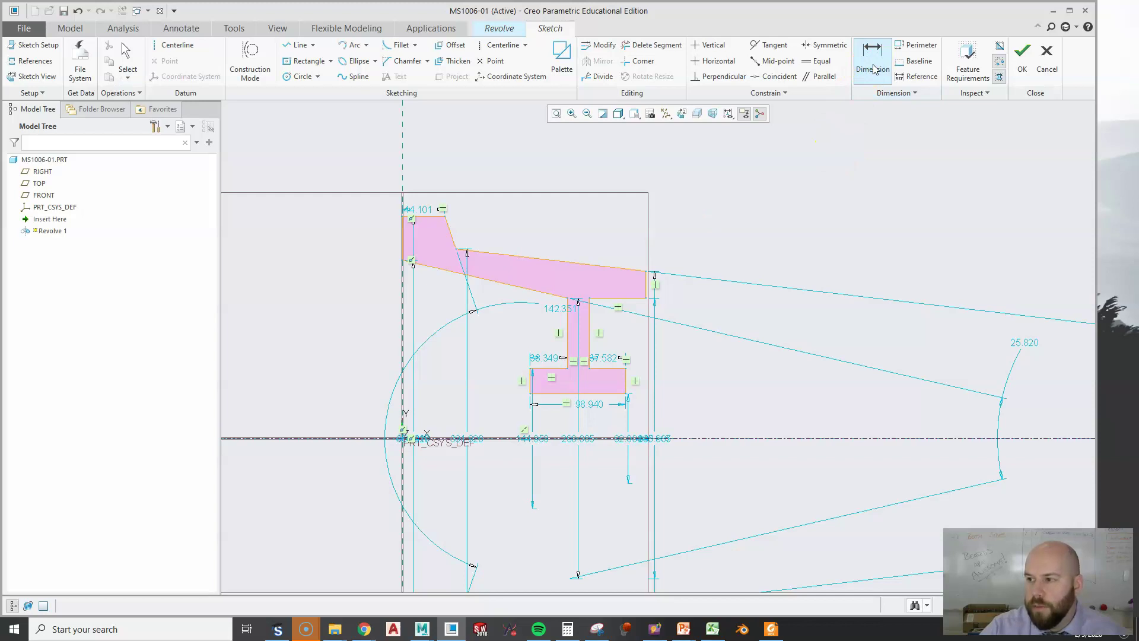
{"action": "left_click", "coordinate": [648, 285]}
{"action": "left_click", "coordinate": [401, 244]}
{"action": "middle_click", "coordinate": [510, 142]}
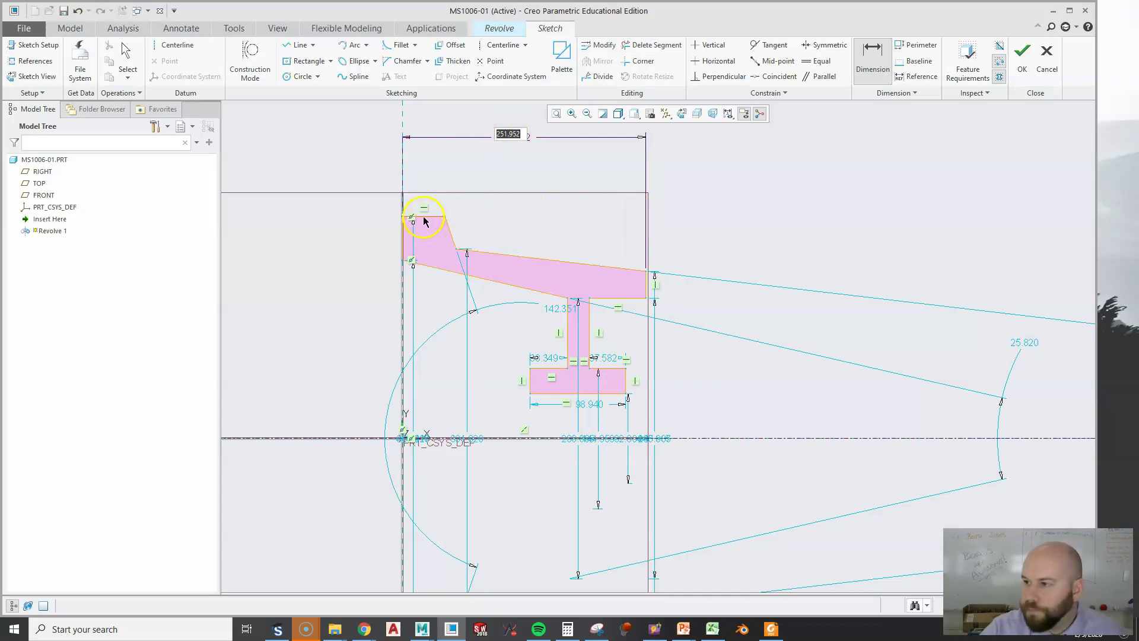
{"action": "left_click", "coordinate": [456, 250]}
{"action": "left_click", "coordinate": [404, 233]}
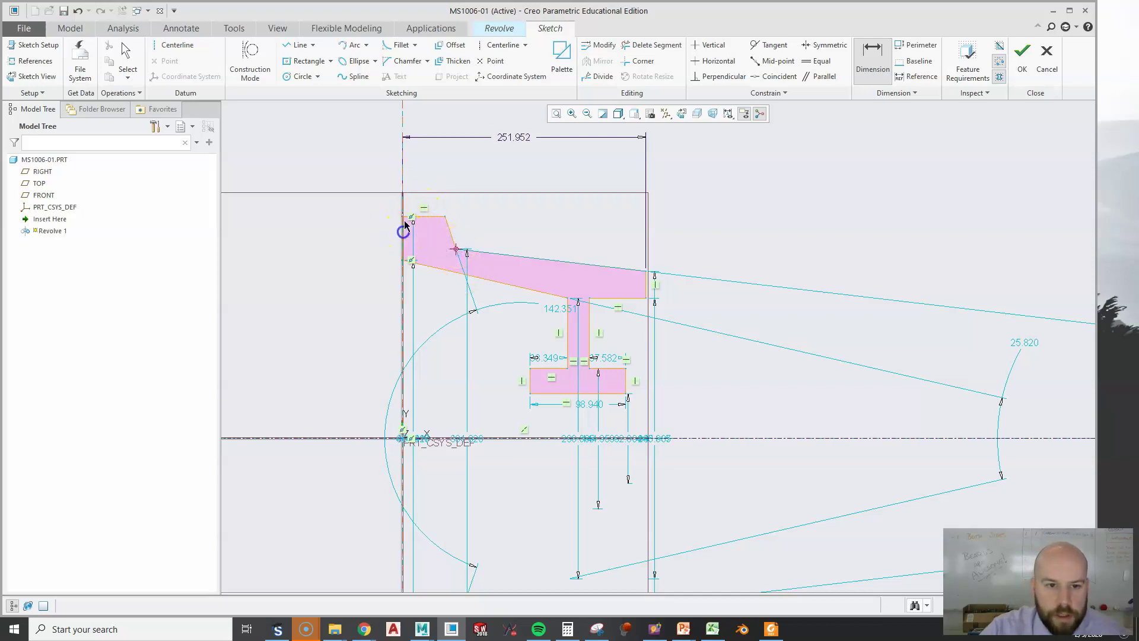
{"action": "middle_click", "coordinate": [429, 173]}
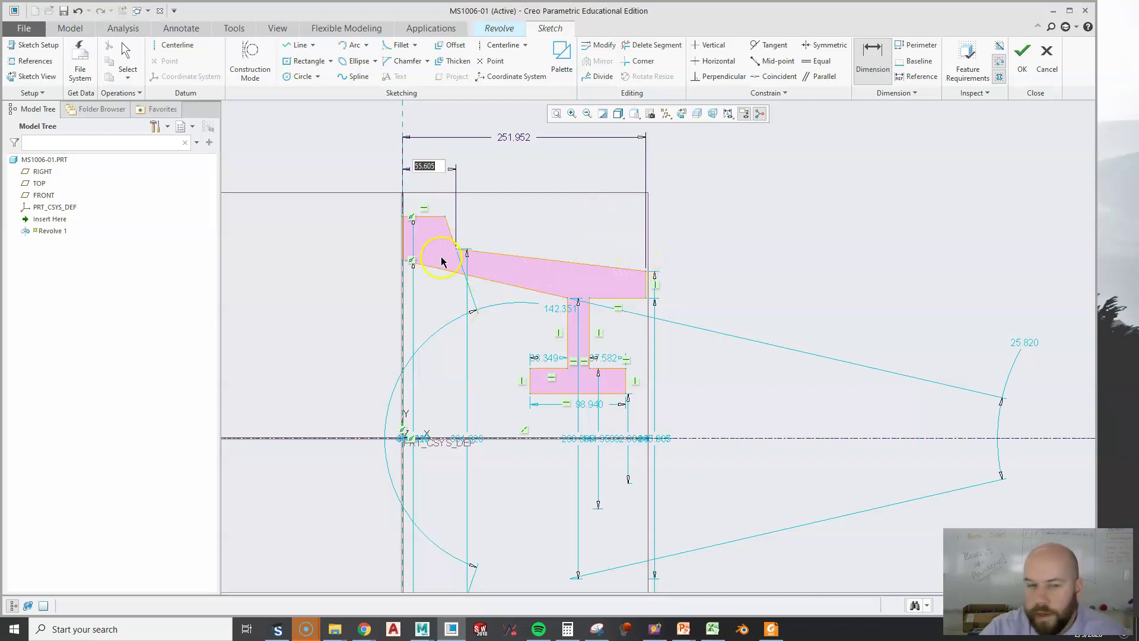
Step: Add diameter dimensions about the centerline for the flange's top edge and for the corner where the sloping inner rim line meets the web
{"action": "middle_click", "coordinate": [425, 222]}
{"action": "left_click", "coordinate": [319, 410]}
{"action": "left_click", "coordinate": [313, 438]}
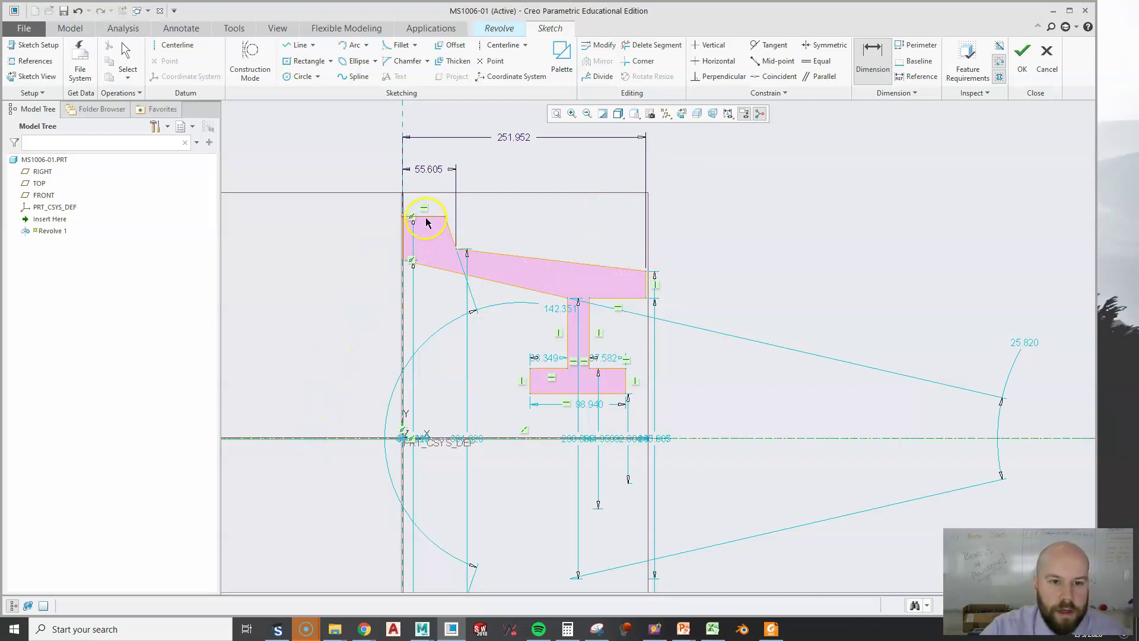
{"action": "left_click", "coordinate": [327, 352]}
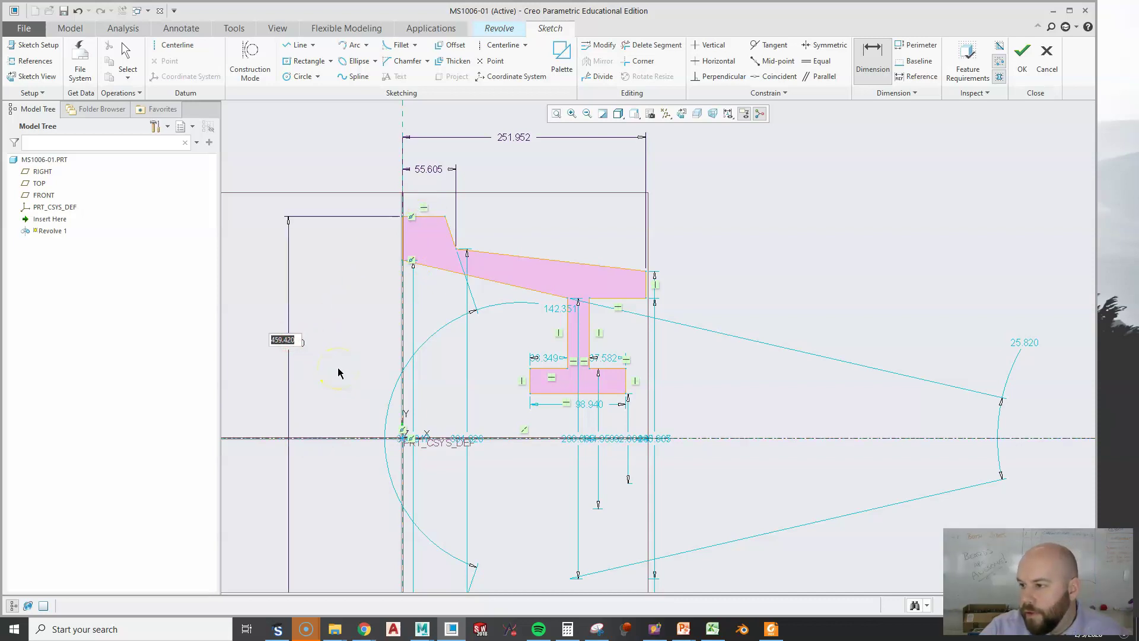
{"action": "left_click", "coordinate": [568, 298]}
{"action": "left_click", "coordinate": [374, 443]}
{"action": "left_click", "coordinate": [568, 298]}
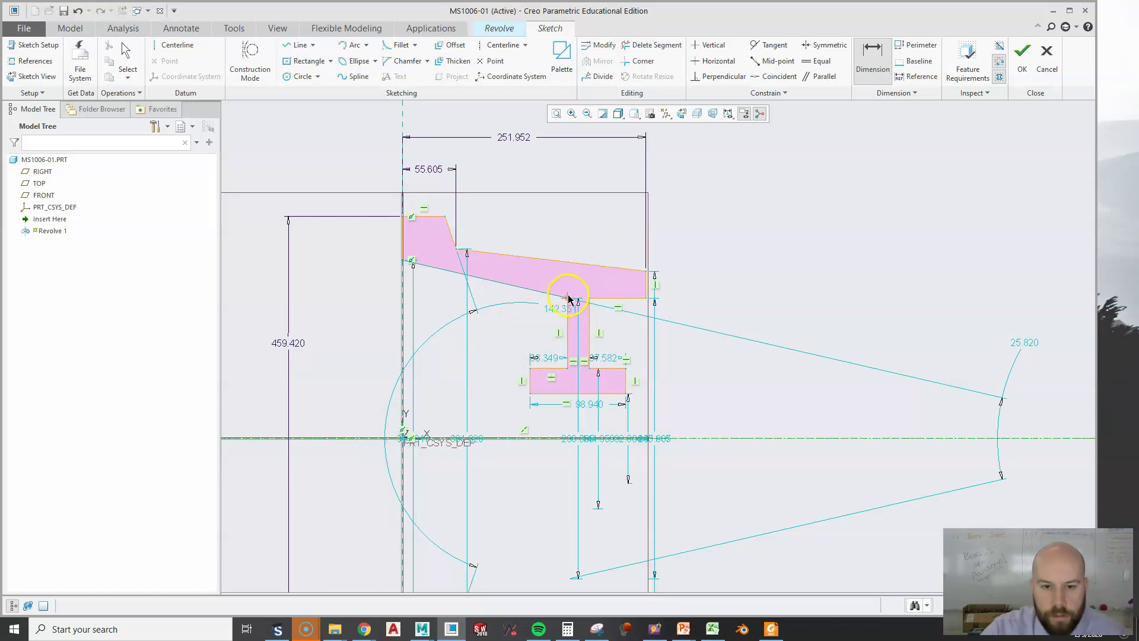
{"action": "middle_click", "coordinate": [330, 359]}
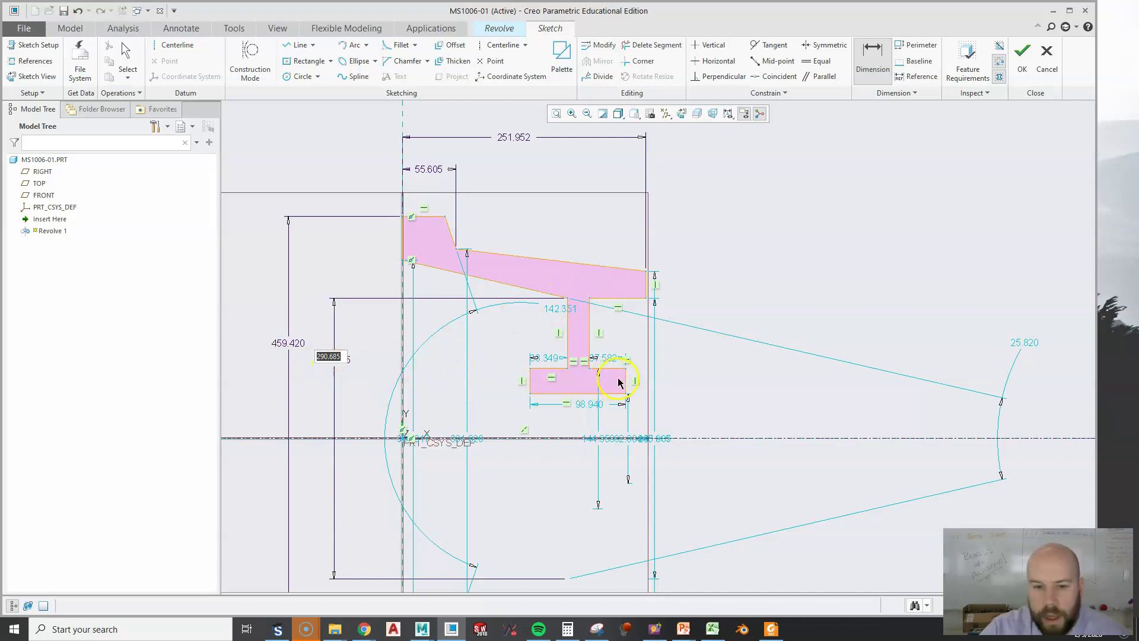
{"action": "key", "text": "Return"}
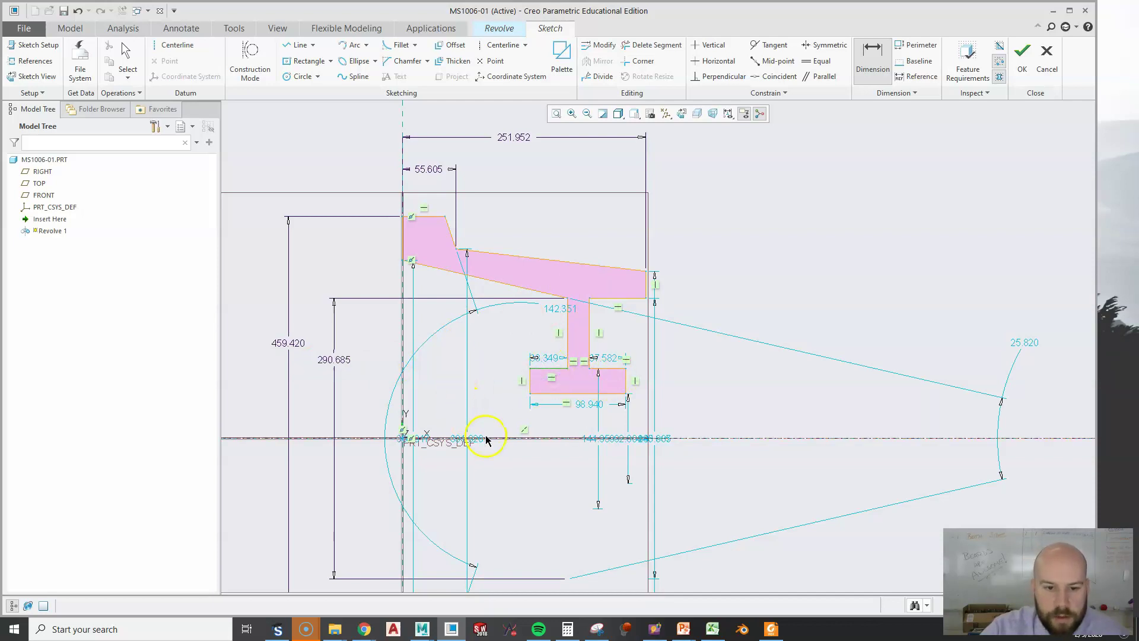
Step: Add diameter dimensions about the centerline for the hub's outer edge and its bore edge
{"action": "left_click", "coordinate": [545, 369]}
{"action": "middle_click", "coordinate": [475, 397]}
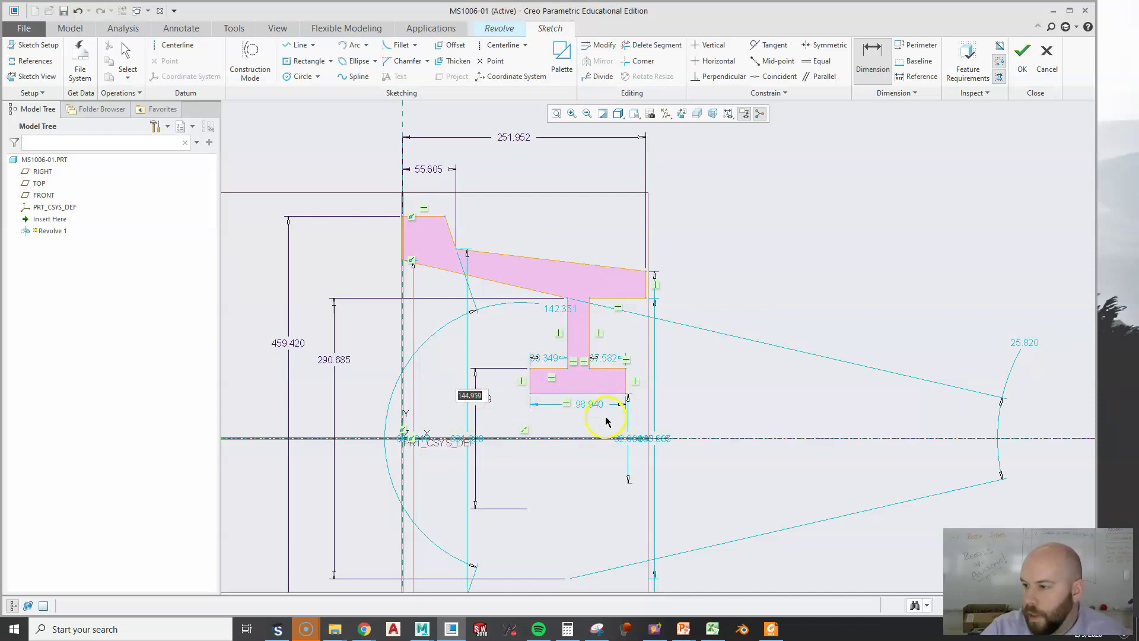
{"action": "key", "text": "Return"}
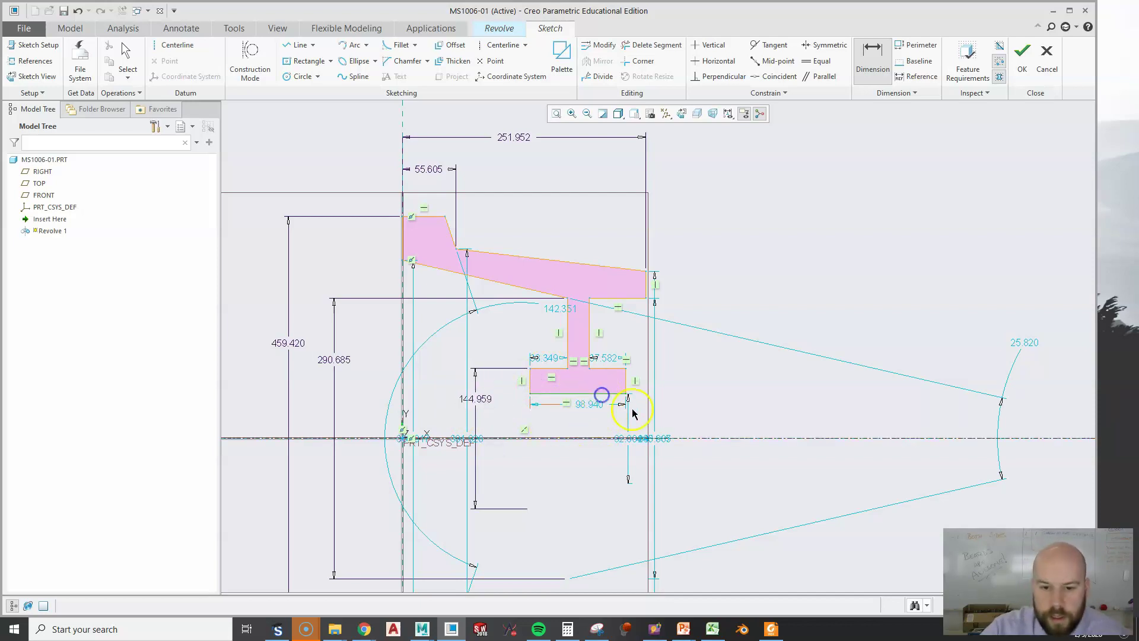
{"action": "left_click", "coordinate": [587, 395]}
{"action": "middle_click", "coordinate": [692, 414]}
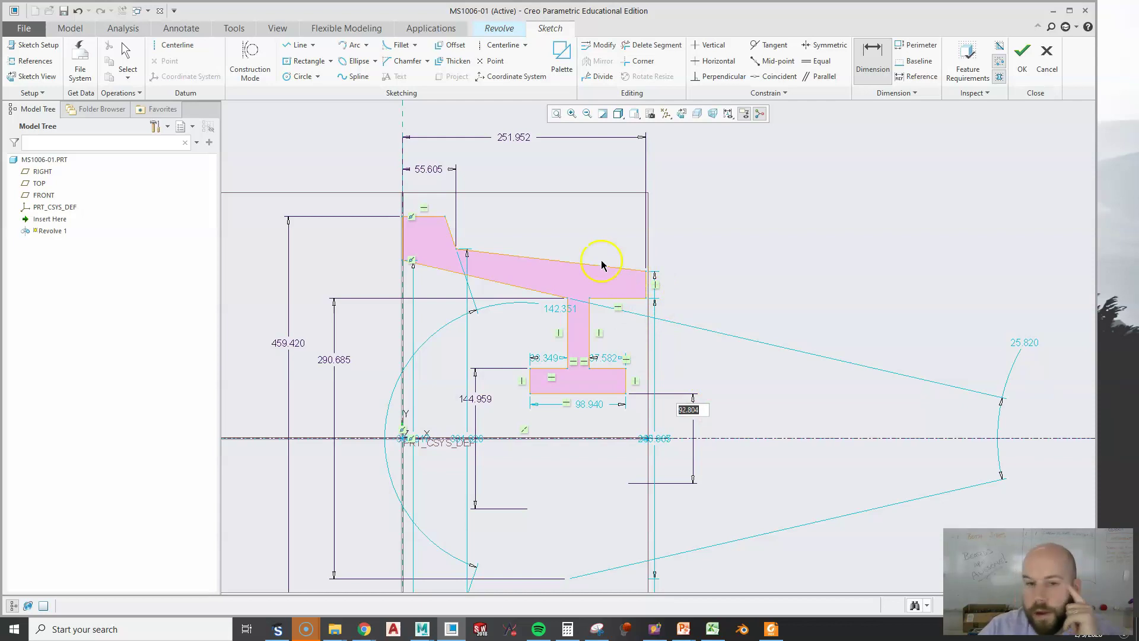
Step: Add a diameter dimension about the centerline for the corner where the flange's base meets the sloping tread
{"action": "left_click", "coordinate": [457, 251]}
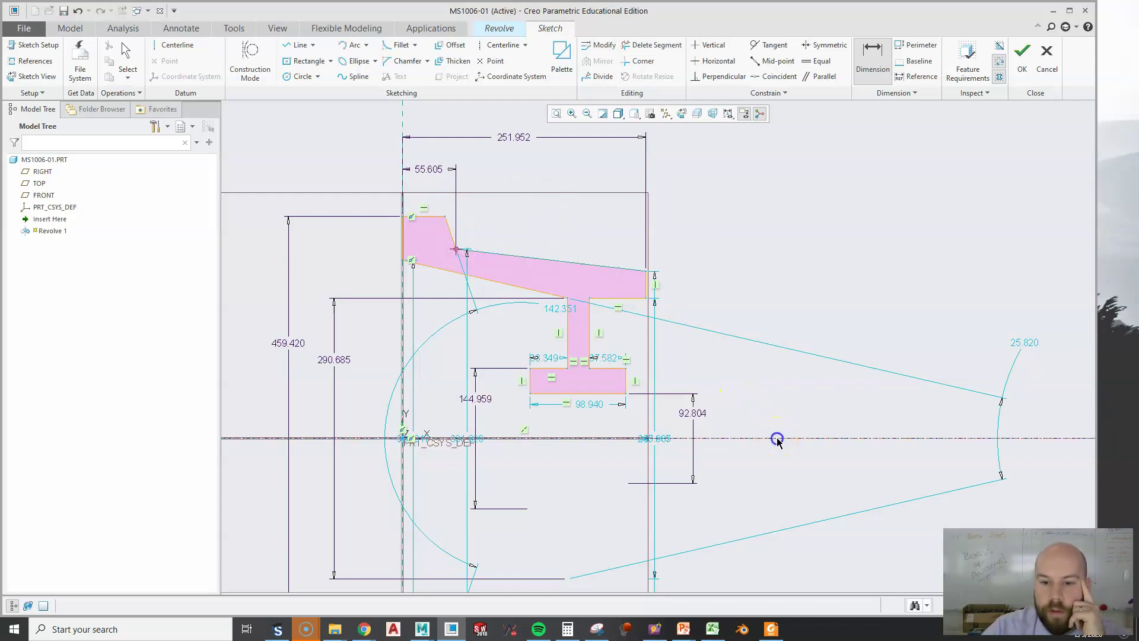
{"action": "left_click", "coordinate": [456, 250]}
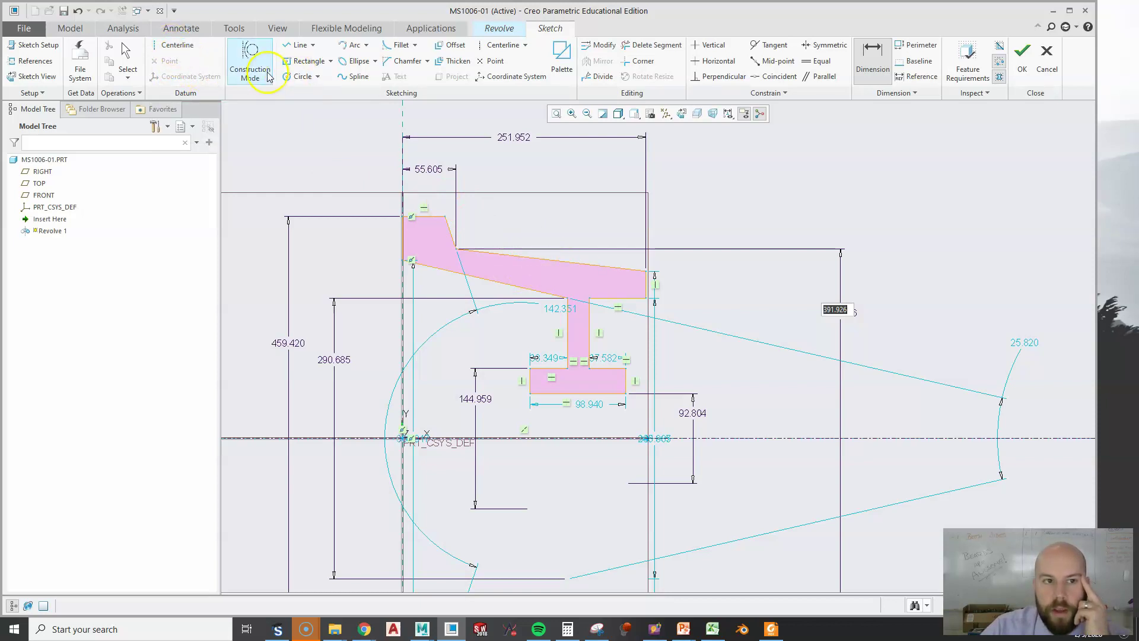
Step: Draw horizontal and vertical centerlines through the flange's base corner and a horizontal centerline through the corner where the inner rim line meets the web
{"action": "left_click", "coordinate": [176, 52]}
{"action": "left_click", "coordinate": [458, 252]}
{"action": "left_click", "coordinate": [557, 248]}
{"action": "middle_click", "coordinate": [560, 243]}
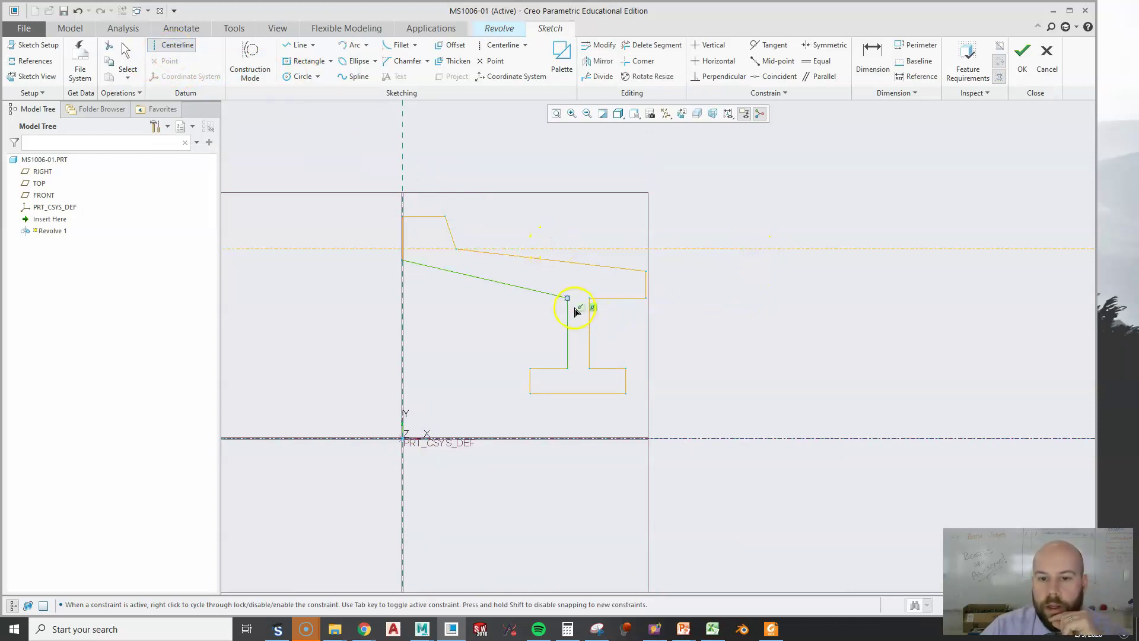
{"action": "left_click", "coordinate": [457, 249]}
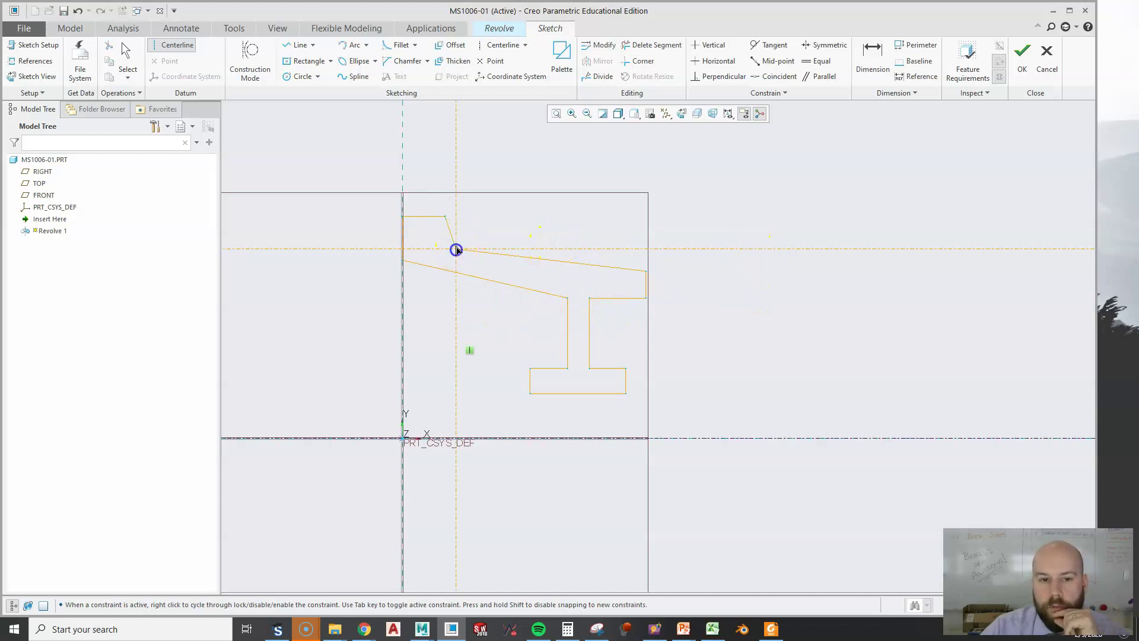
{"action": "left_click", "coordinate": [461, 211]}
{"action": "left_click", "coordinate": [575, 304]}
{"action": "left_click", "coordinate": [499, 304]}
{"action": "middle_click", "coordinate": [545, 351]}
Step: Dimension the angle between the sloping tread line and the horizontal centerline through its corner, and set it to 9.5 degrees
{"action": "left_click", "coordinate": [884, 69]}
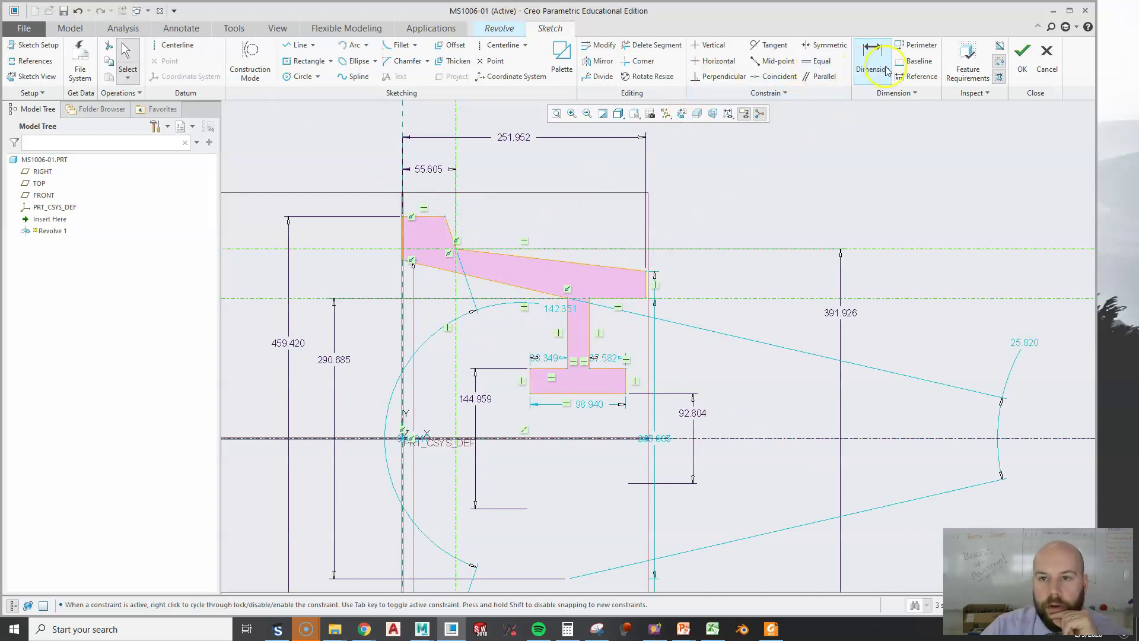
{"action": "left_click", "coordinate": [878, 72]}
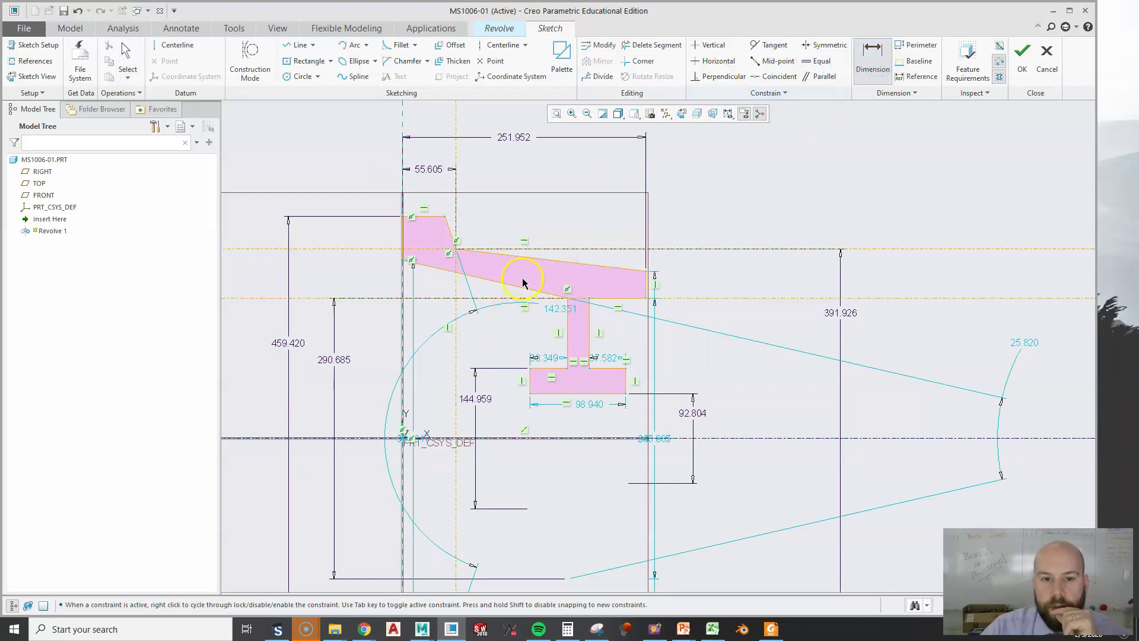
{"action": "left_click", "coordinate": [613, 248]}
{"action": "middle_click", "coordinate": [711, 259]}
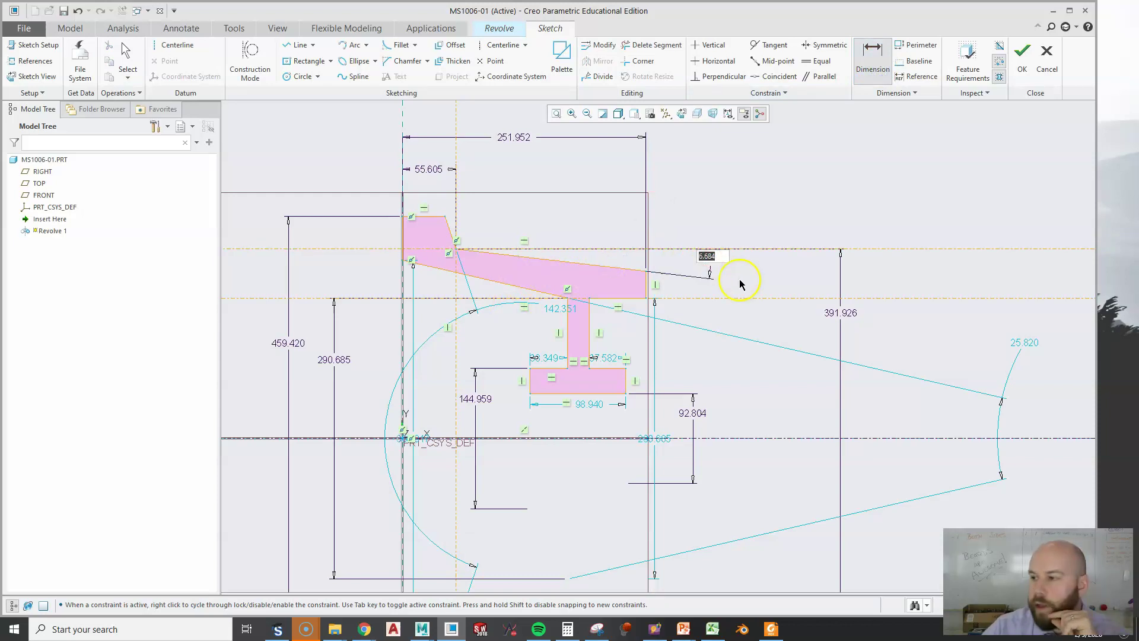
{"action": "type", "text": "9.5"}
{"action": "key", "text": "Return"}
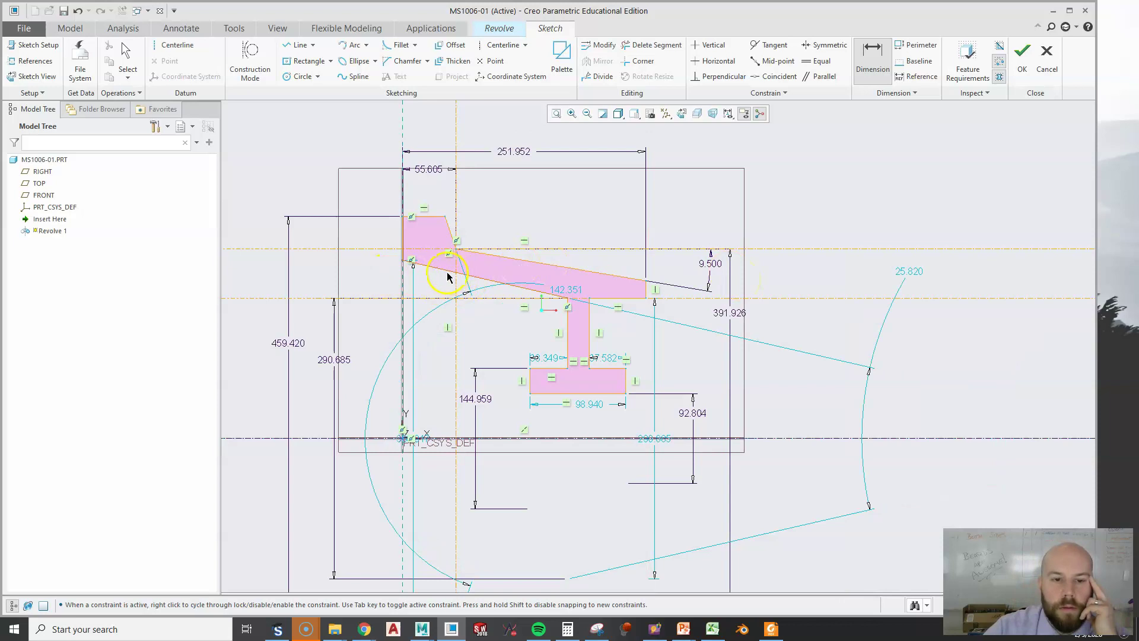
{"action": "left_click", "coordinate": [380, 297]}
{"action": "middle_click", "coordinate": [372, 282]}
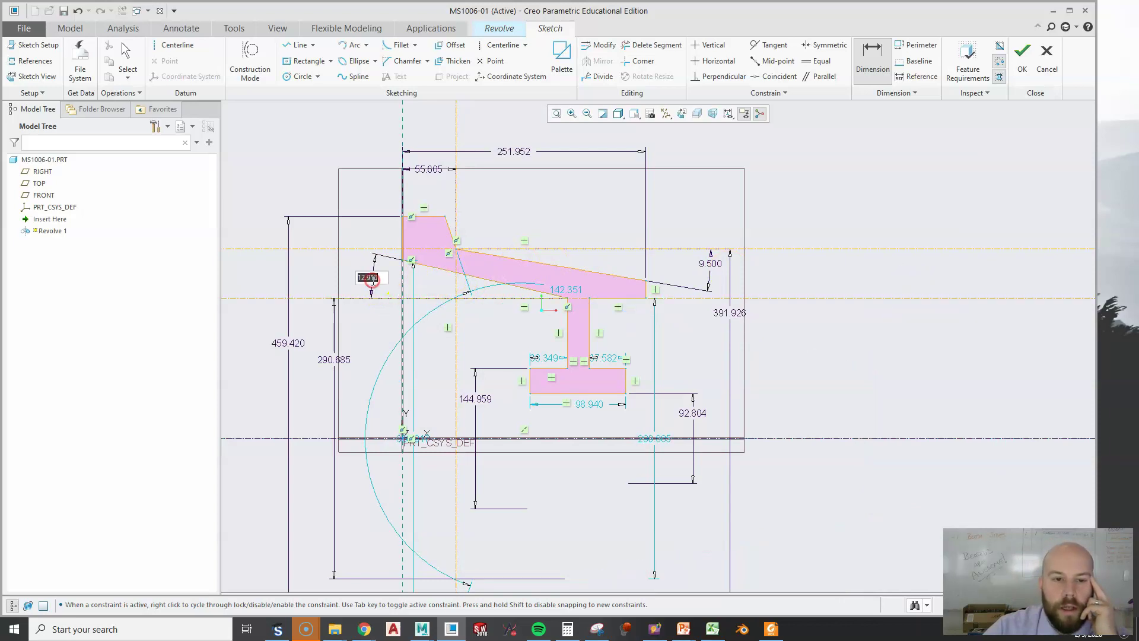
{"action": "middle_click", "coordinate": [446, 323]}
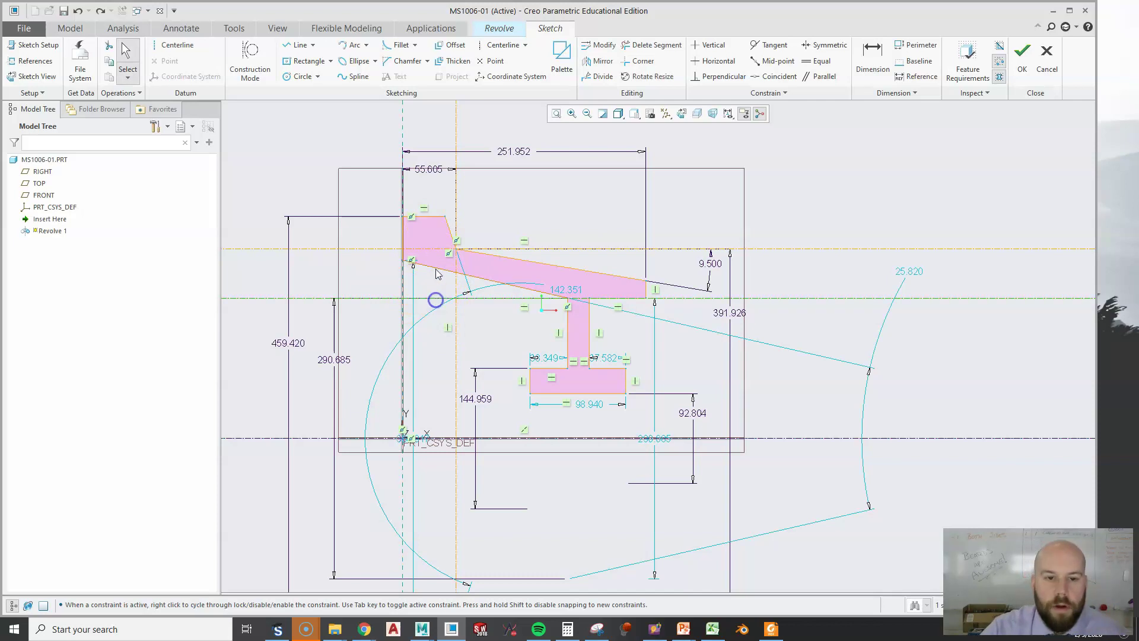
{"action": "left_click", "coordinate": [437, 269]}
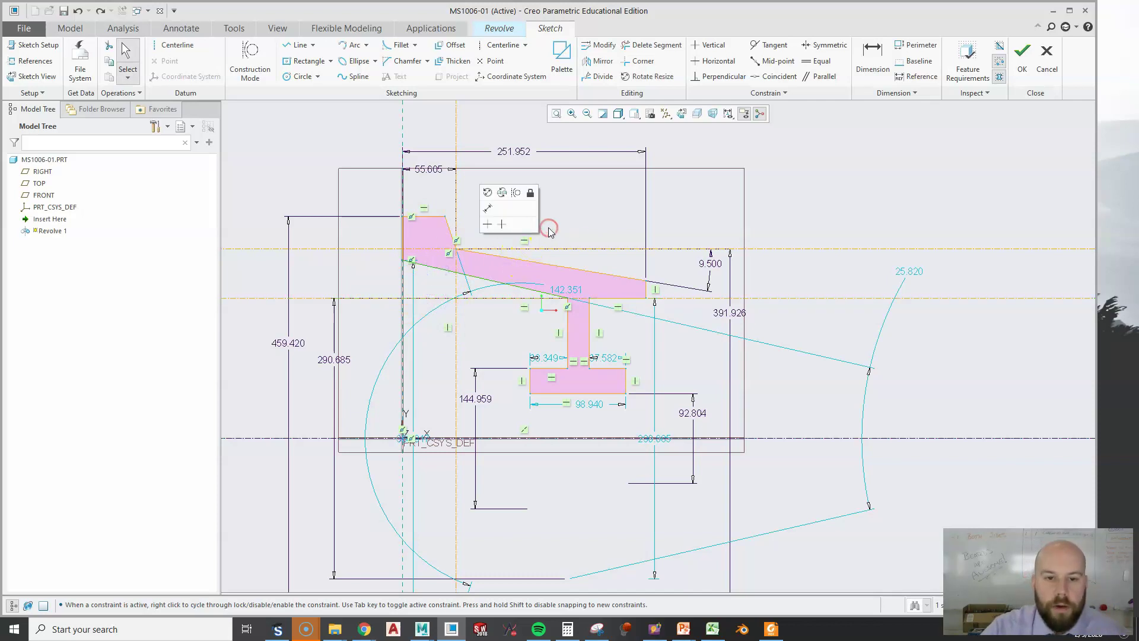
{"action": "key", "text": "d"}
{"action": "left_click", "coordinate": [482, 284]}
{"action": "left_click", "coordinate": [580, 286]}
{"action": "middle_click", "coordinate": [574, 279]}
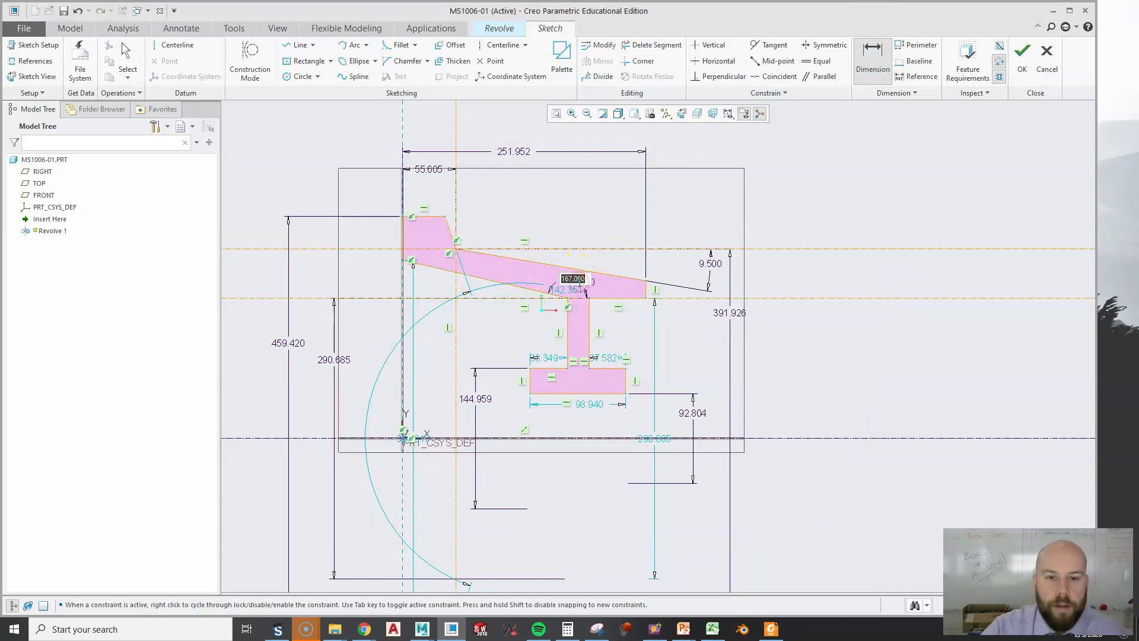
{"action": "middle_click", "coordinate": [645, 415]}
Step: Dimension the angle between the sloping inner rim line and the lower horizontal centerline, and set it to 15 degrees
{"action": "left_click", "coordinate": [873, 60]}
{"action": "left_click", "coordinate": [438, 268]}
{"action": "left_click", "coordinate": [437, 298]}
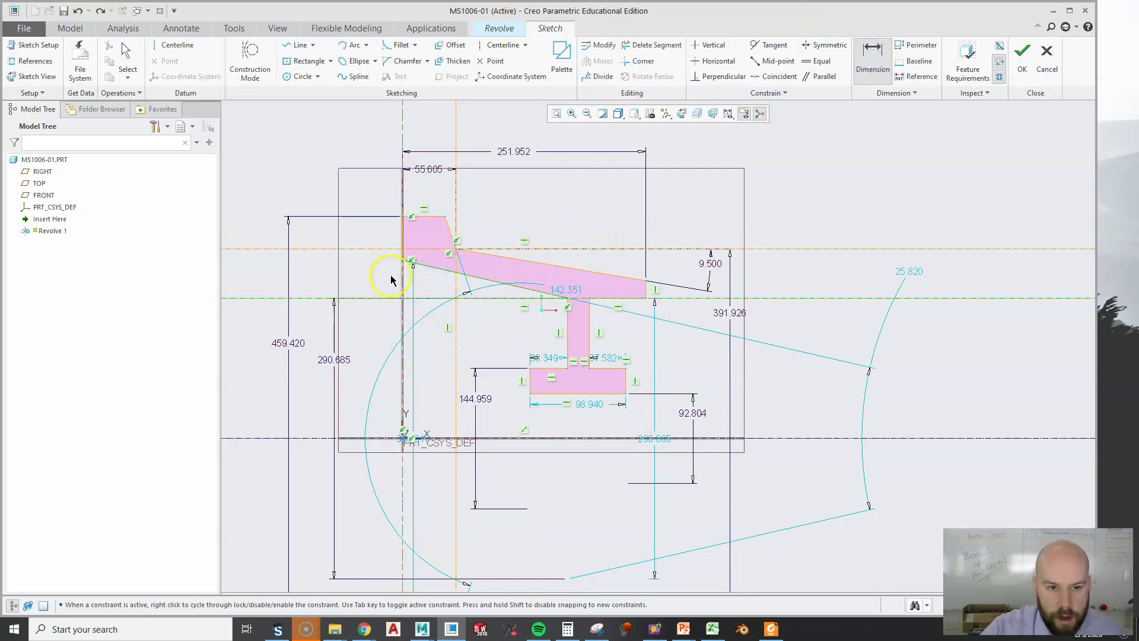
{"action": "middle_click", "coordinate": [383, 288]}
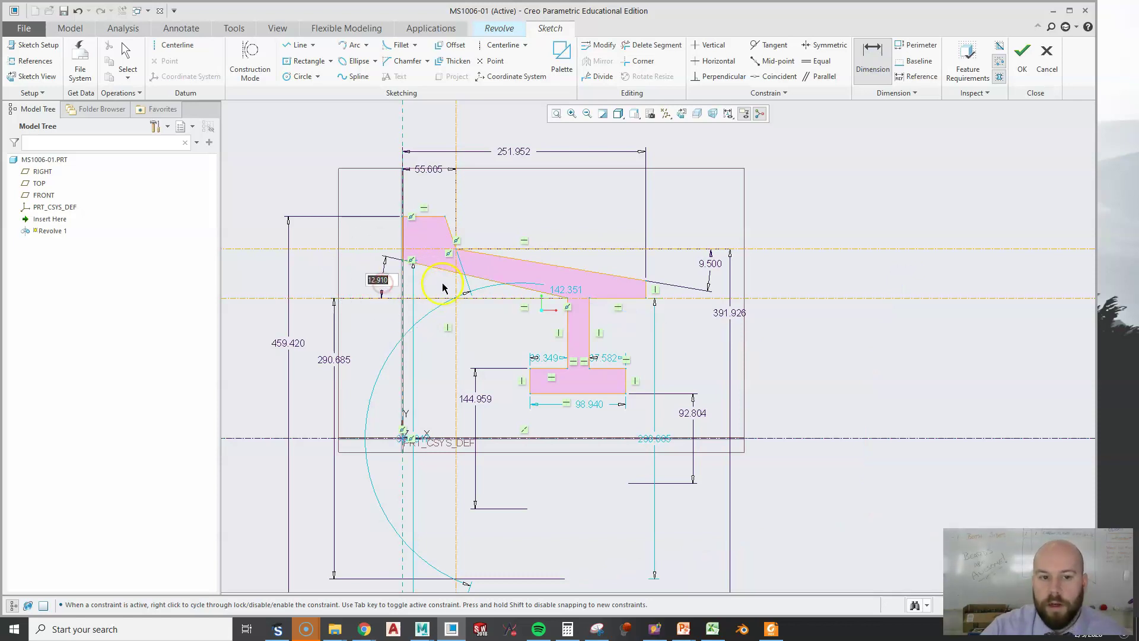
{"action": "type", "text": "15"}
{"action": "key", "text": "Return"}
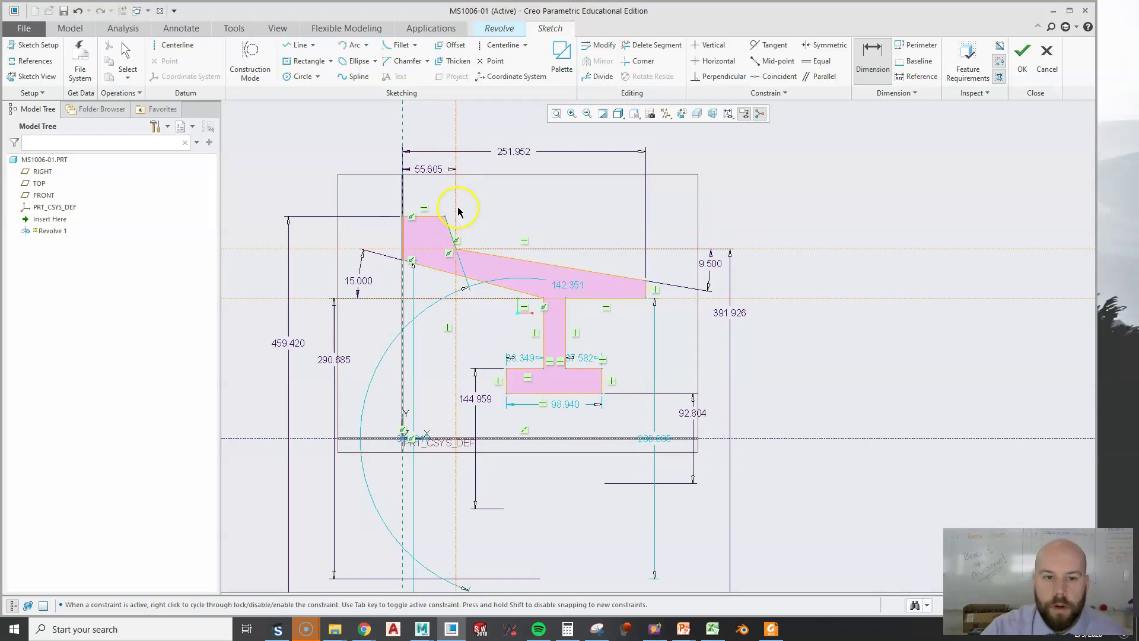
Step: Dimension the angle between the flange's sloping side and the vertical centerline, and set it to 8 degrees
{"action": "scroll", "coordinate": [452, 211], "scroll_direction": "up", "scroll_amount": 4}
{"action": "middle_click", "coordinate": [449, 228]}
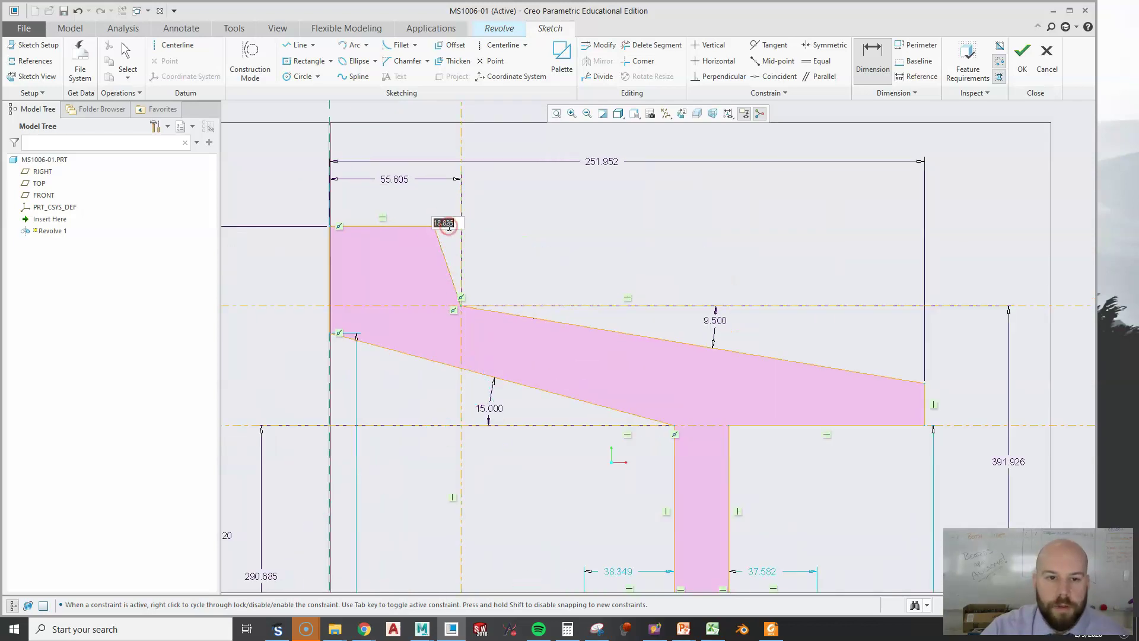
{"action": "type", "text": "8.66"}
{"action": "key", "text": "Return"}
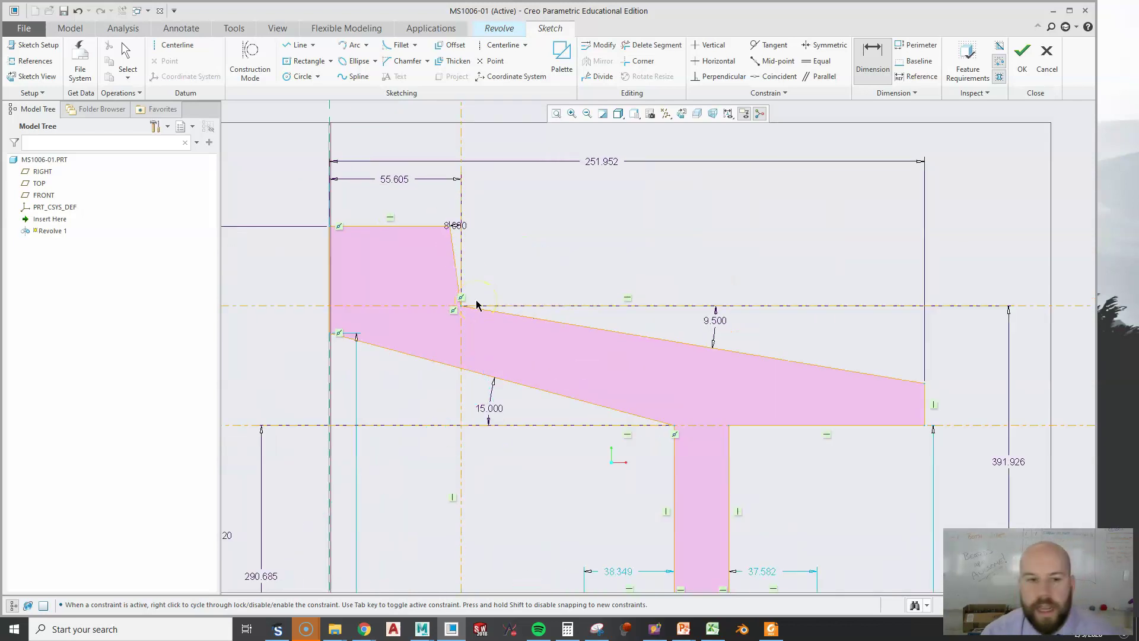
{"action": "scroll", "coordinate": [476, 305], "scroll_direction": "down", "scroll_amount": 4}
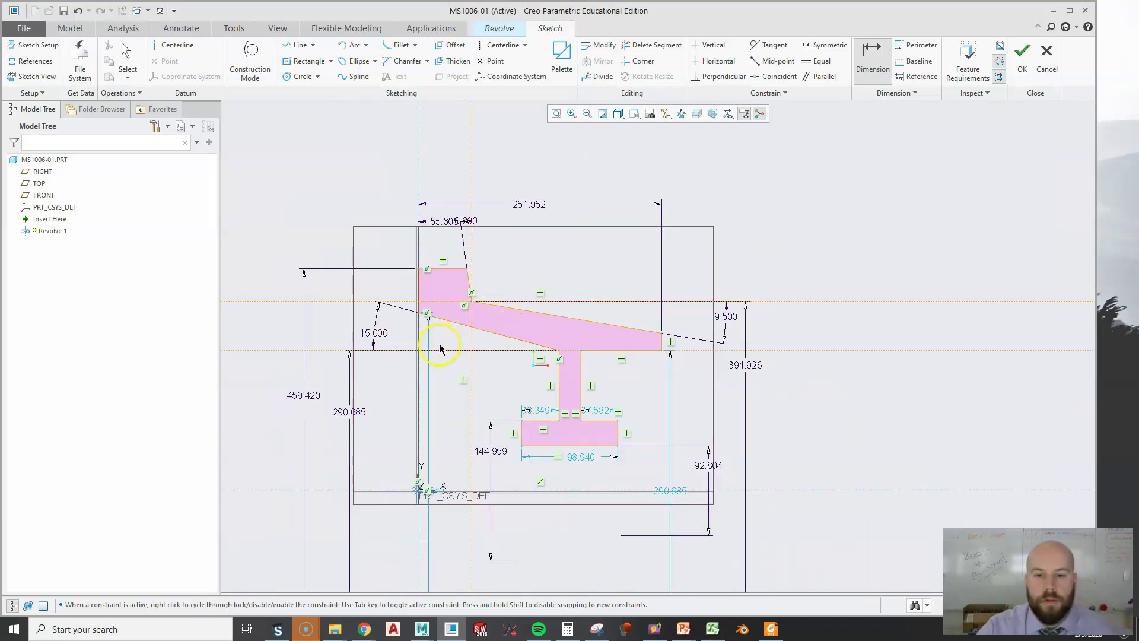
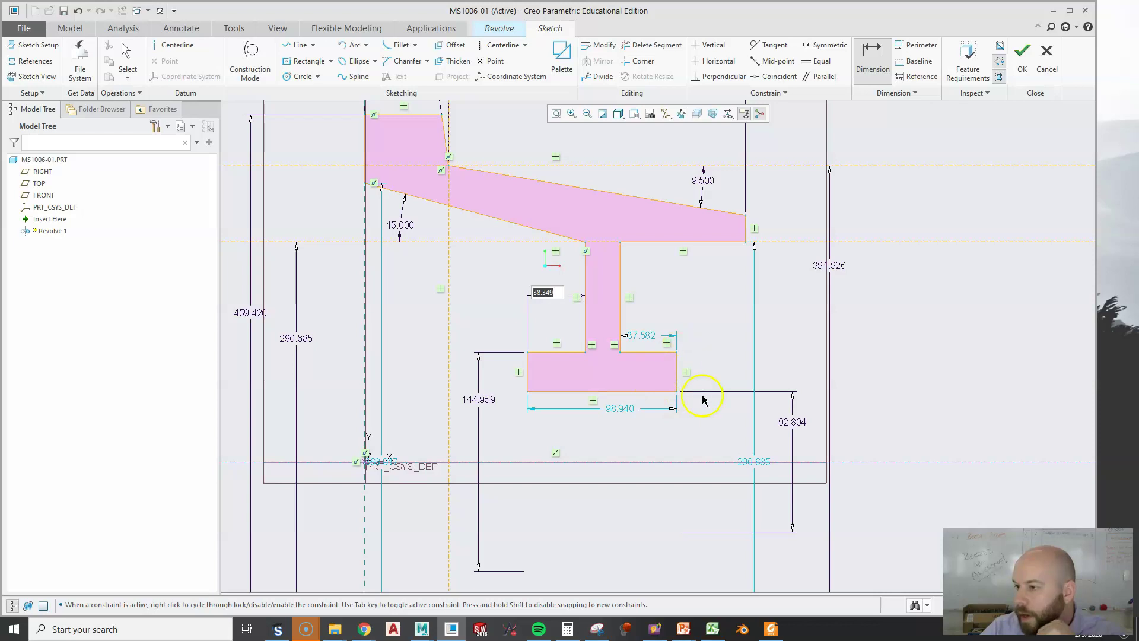
Step: Lock in the hub's overhang beyond the web on the end-face side and dimension the gap between the hub's end and the wheel's end face
{"action": "left_click_drag", "start_coordinate": [641, 335], "coordinate": [645, 291]}
{"action": "double_click", "coordinate": [644, 291]}
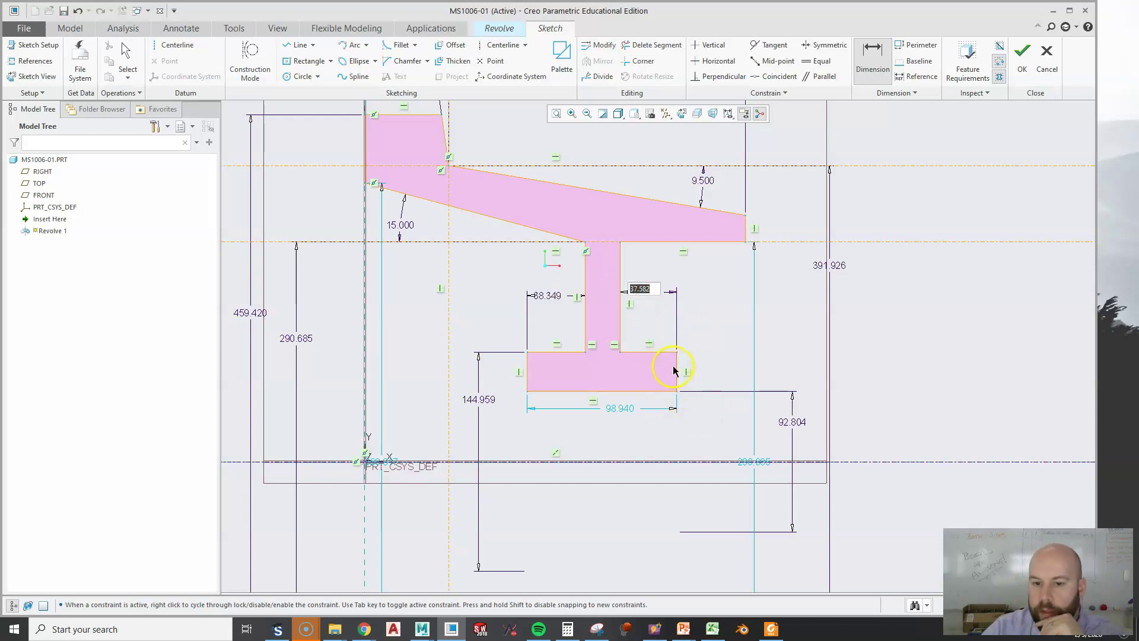
{"action": "key", "text": "Return"}
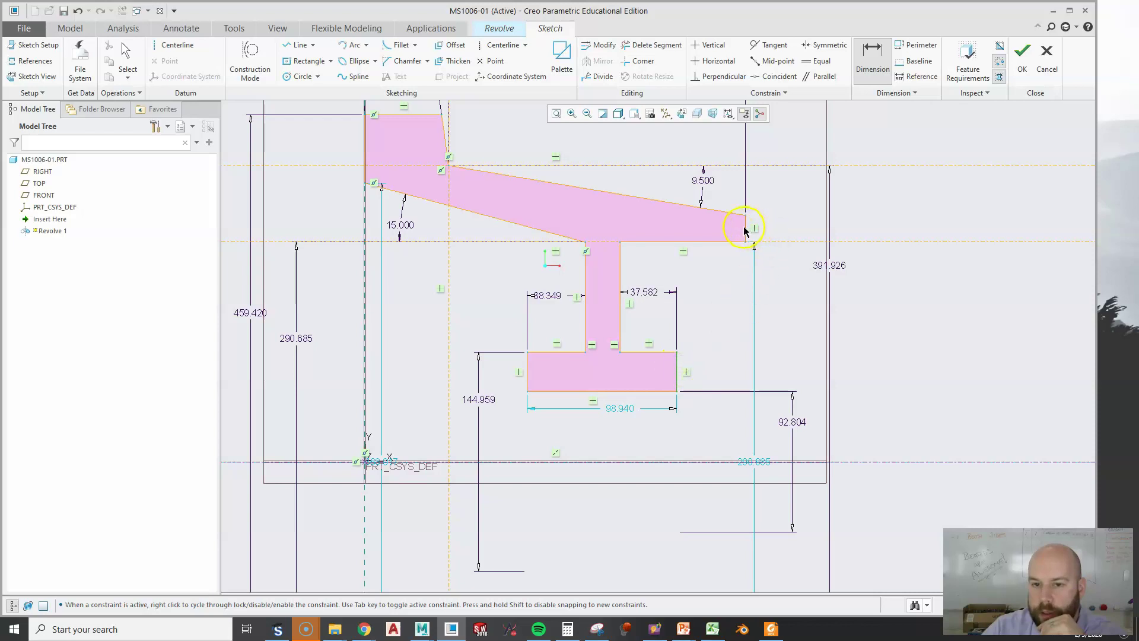
{"action": "middle_click", "coordinate": [718, 300]}
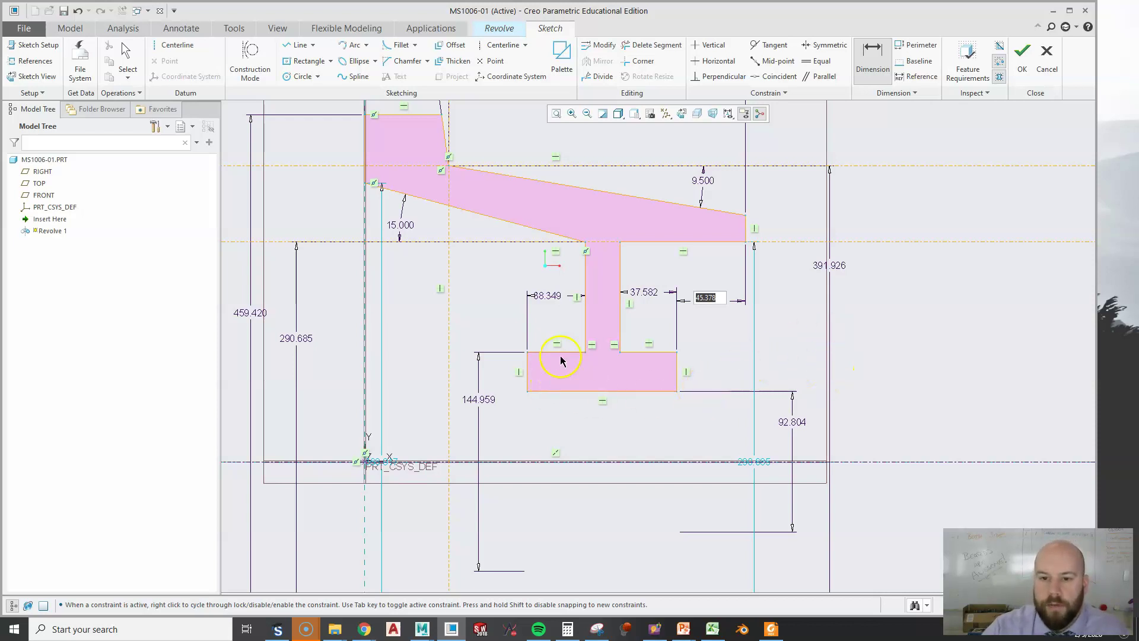
{"action": "key", "text": "Return"}
{"action": "middle_click", "coordinate": [767, 330]}
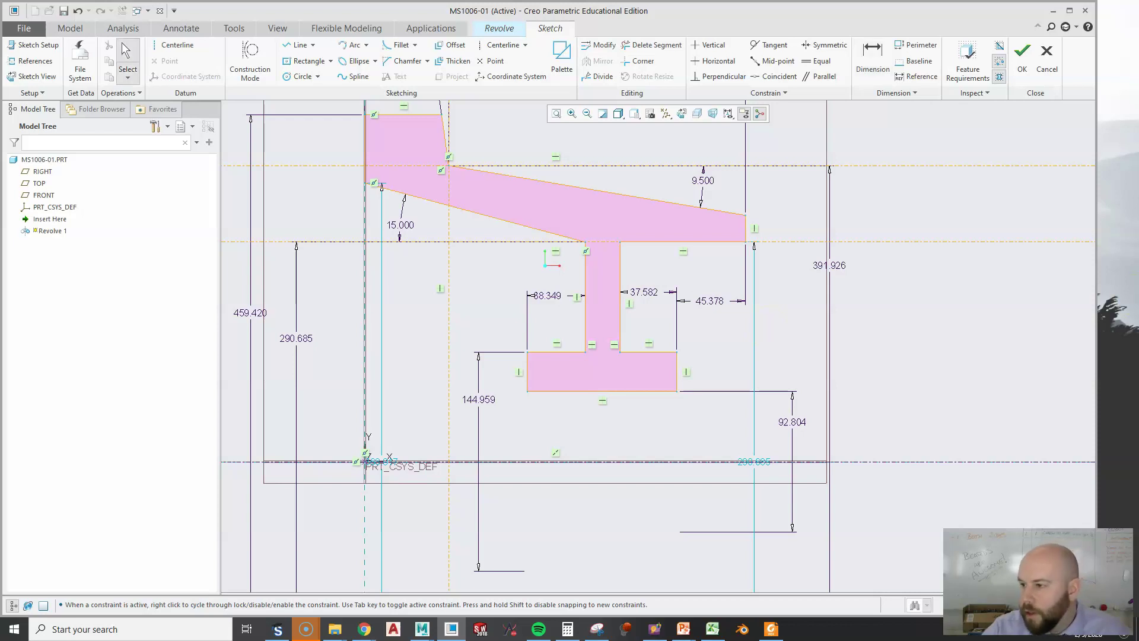
Step: Check the trolley wheel's dimensions in the MS1006-CREO TROLLEY.pdf drawing in Foxit Reader and return to the Creo sketch
{"action": "mouse_move", "coordinate": [297, 339]}
{"action": "left_mouse_down"}
{"action": "mouse_move", "coordinate": [710, 328]}
{"action": "mouse_move", "coordinate": [326, 326]}
{"action": "mouse_move", "coordinate": [350, 356]}
{"action": "mouse_move", "coordinate": [381, 363]}
{"action": "left_mouse_up"}
{"action": "key", "text": "alt+Tab"}
{"action": "double_click", "coordinate": [661, 170]}
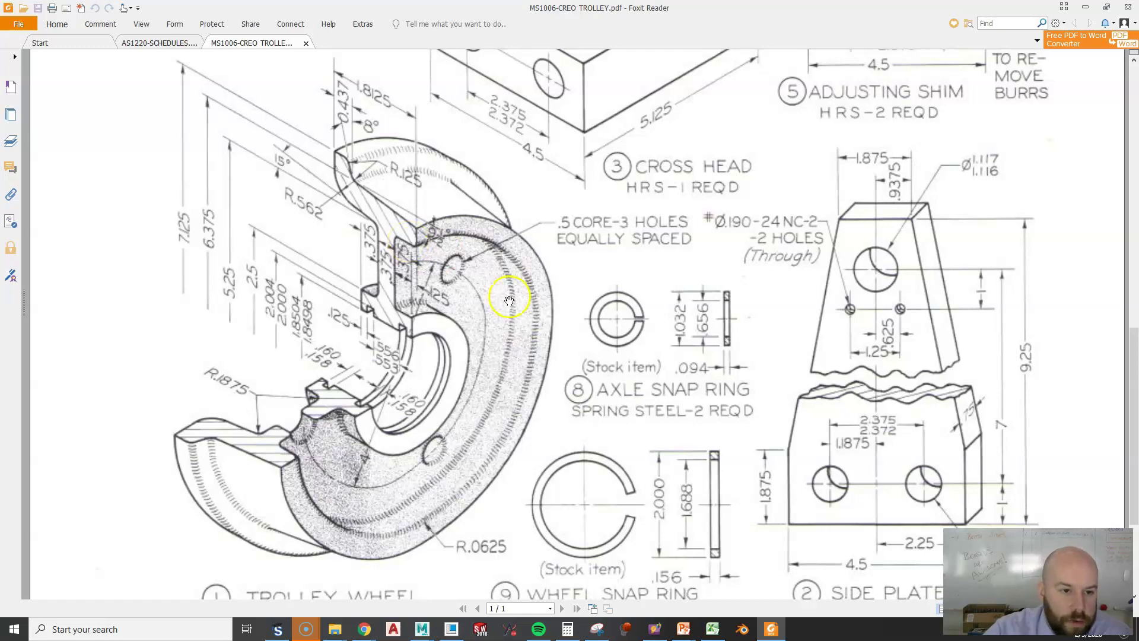
{"action": "left_click", "coordinate": [1085, 7]}
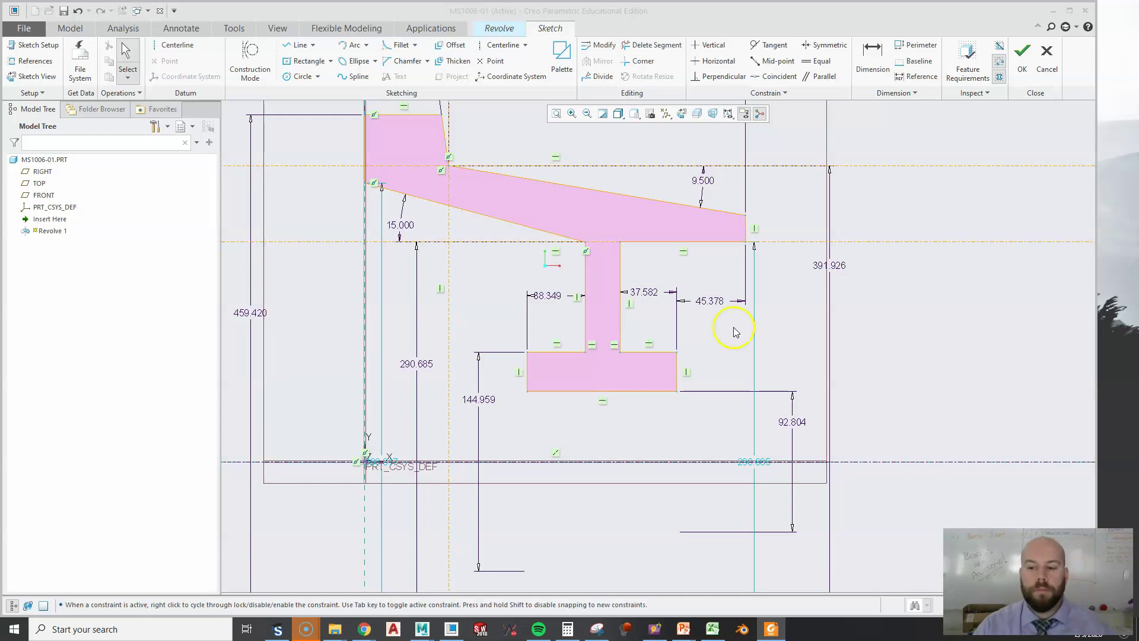
Step: Apply a Horizontal constraint between the two corners where the web meets the rim's underside
{"action": "left_click", "coordinate": [729, 63]}
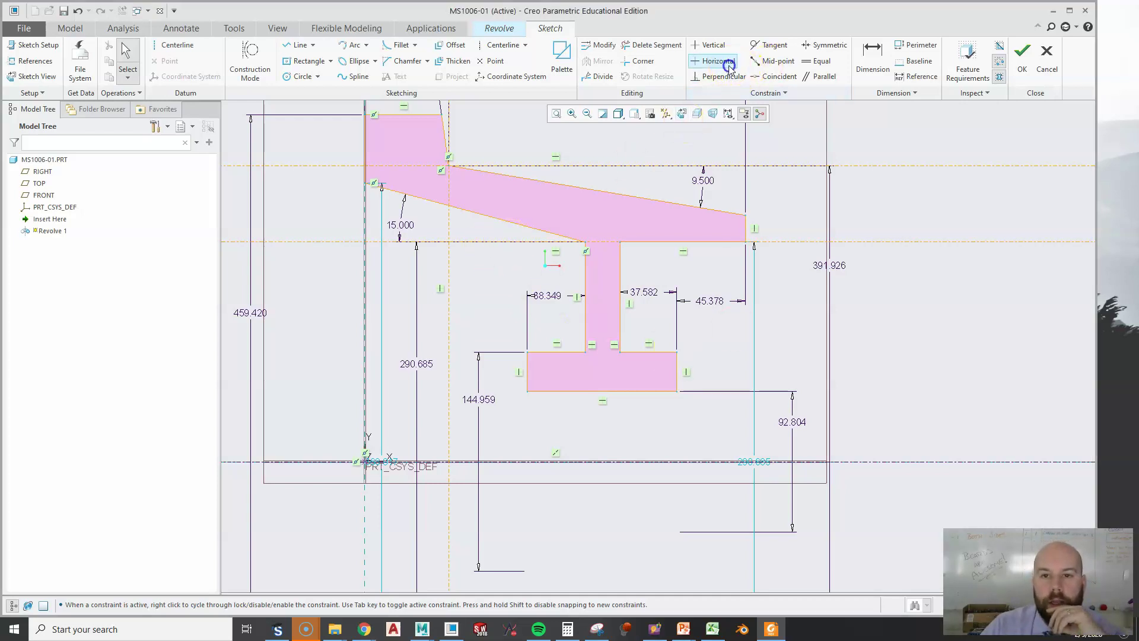
{"action": "scroll", "coordinate": [611, 203], "scroll_direction": "down", "scroll_amount": 4}
{"action": "left_click", "coordinate": [554, 294]}
{"action": "left_click", "coordinate": [640, 293]}
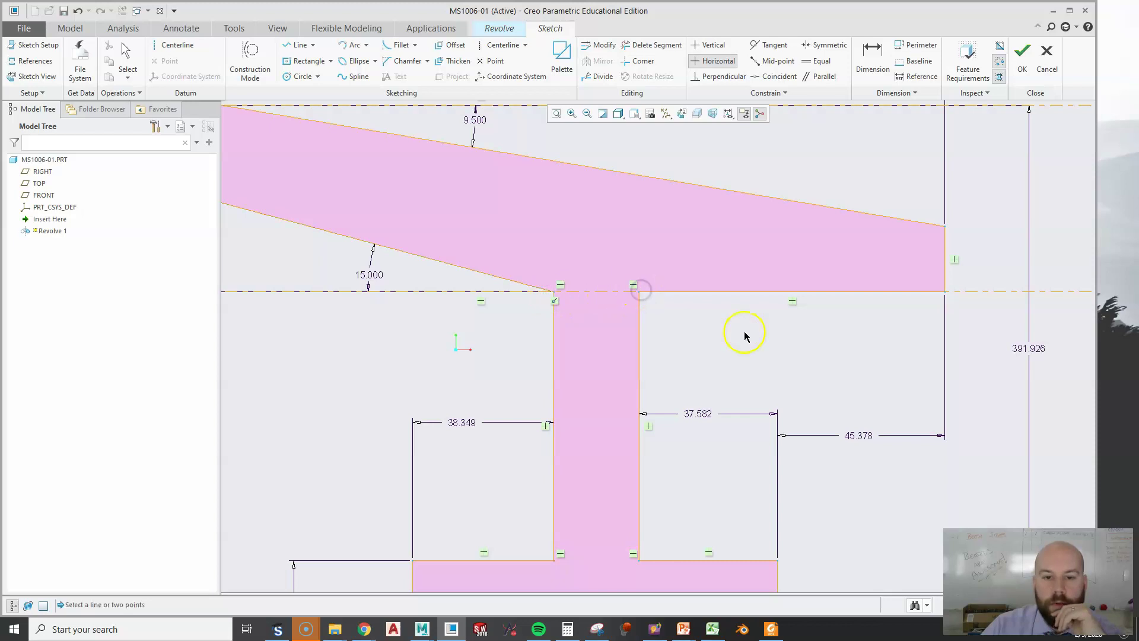
{"action": "scroll", "coordinate": [539, 224], "scroll_direction": "up", "scroll_amount": 5}
{"action": "middle_click", "coordinate": [420, 356]}
Step: Move the web corner's diameter dimension beyond the wheel's end face and the inner rim corner's diameter dimension clear of the flange face
{"action": "mouse_move", "coordinate": [375, 375]}
{"action": "left_mouse_down"}
{"action": "mouse_move", "coordinate": [374, 387]}
{"action": "mouse_move", "coordinate": [593, 374]}
{"action": "mouse_move", "coordinate": [736, 384]}
{"action": "left_mouse_up"}
{"action": "scroll", "coordinate": [474, 343], "scroll_direction": "up", "scroll_amount": 3}
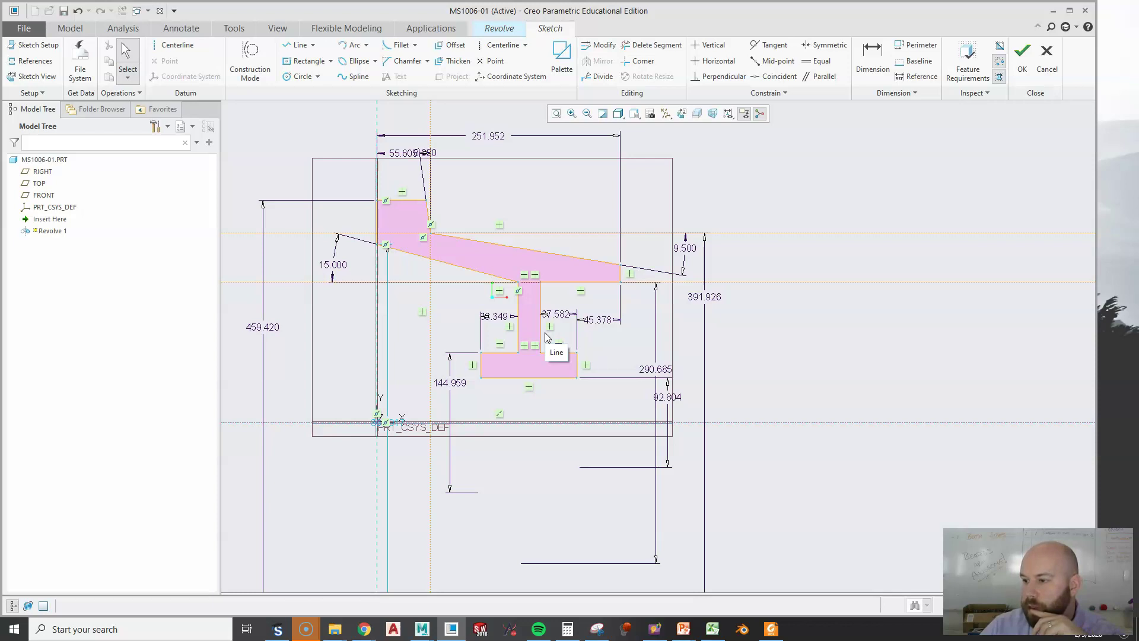
{"action": "left_click", "coordinate": [474, 416]}
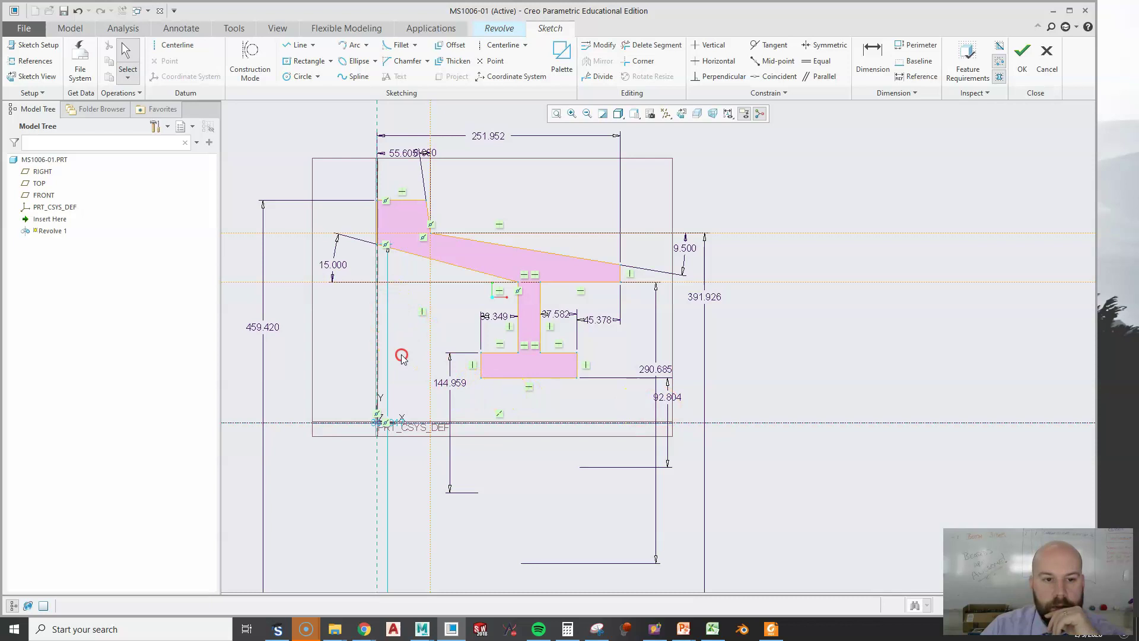
{"action": "left_click", "coordinate": [388, 423]}
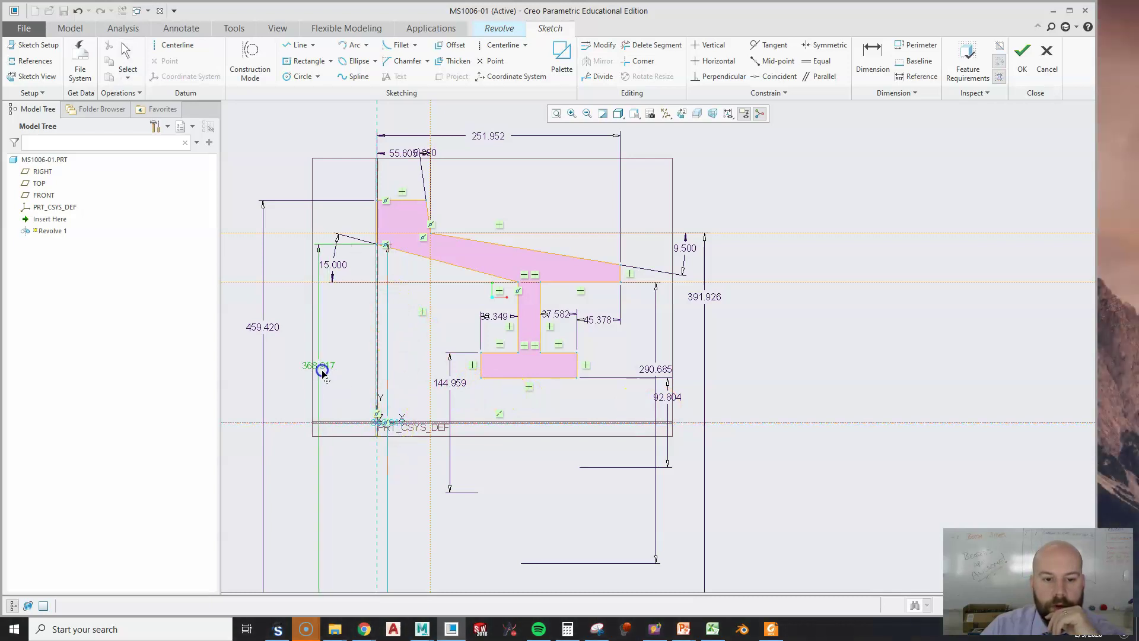
{"action": "middle_click", "coordinate": [333, 357]}
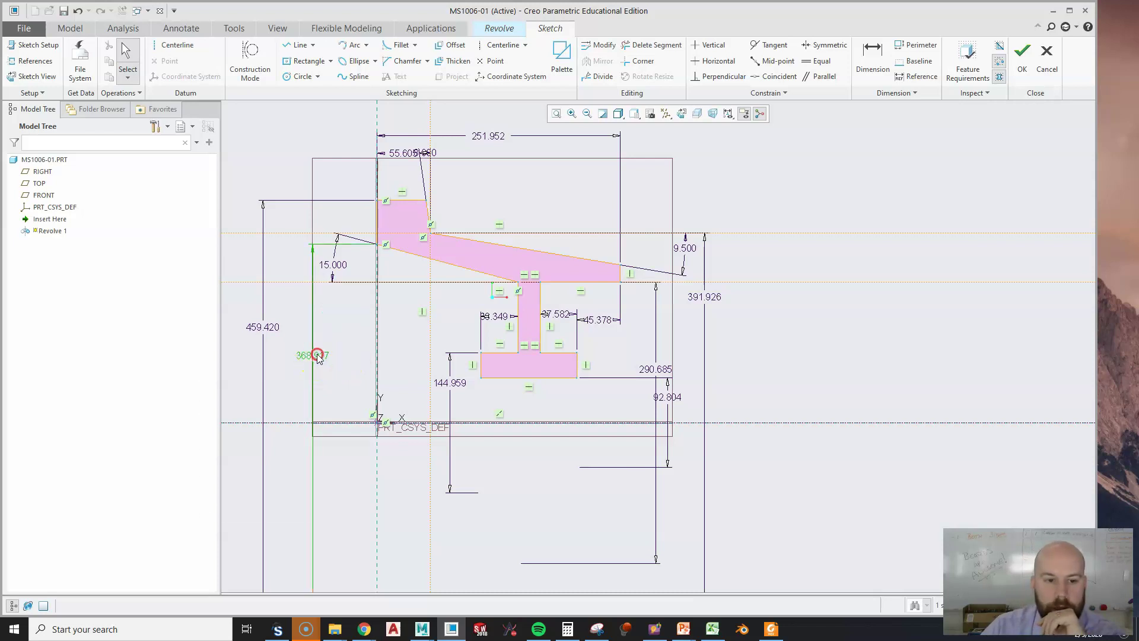
{"action": "right_click", "coordinate": [318, 355]}
{"action": "left_click", "coordinate": [200, 316]}
{"action": "left_click_drag", "start_coordinate": [1091, 284], "coordinate": [1096, 298]}
{"action": "left_click", "coordinate": [1114, 396]}
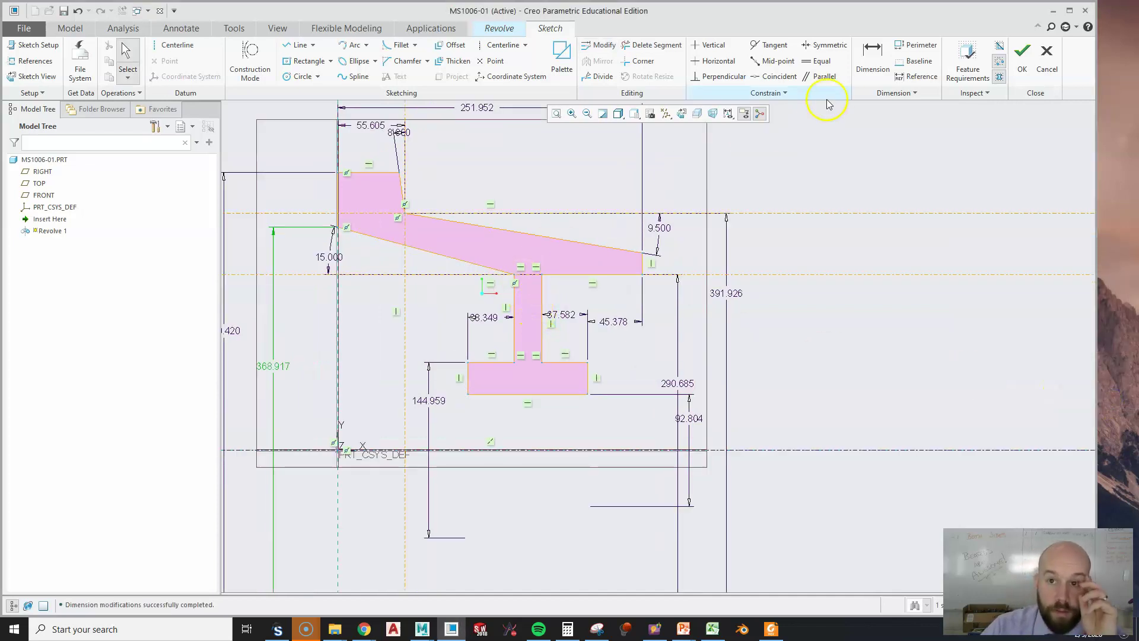
Step: Dimension the web's thickness between its two vertical sides
{"action": "left_click", "coordinate": [863, 70]}
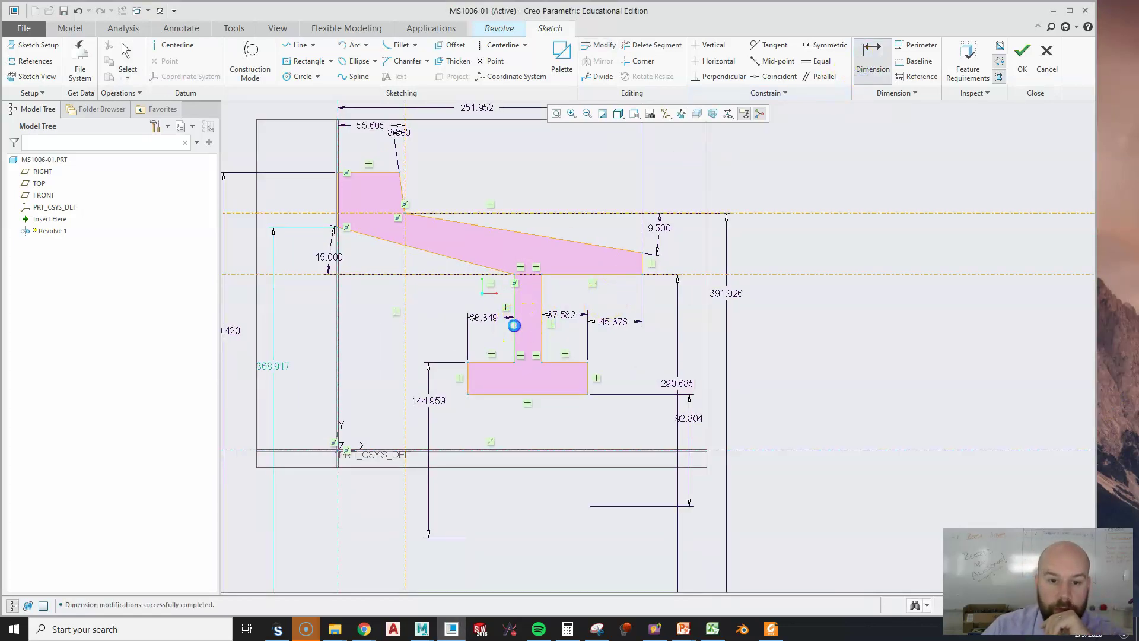
{"action": "left_click", "coordinate": [541, 324]}
{"action": "middle_click", "coordinate": [558, 295]}
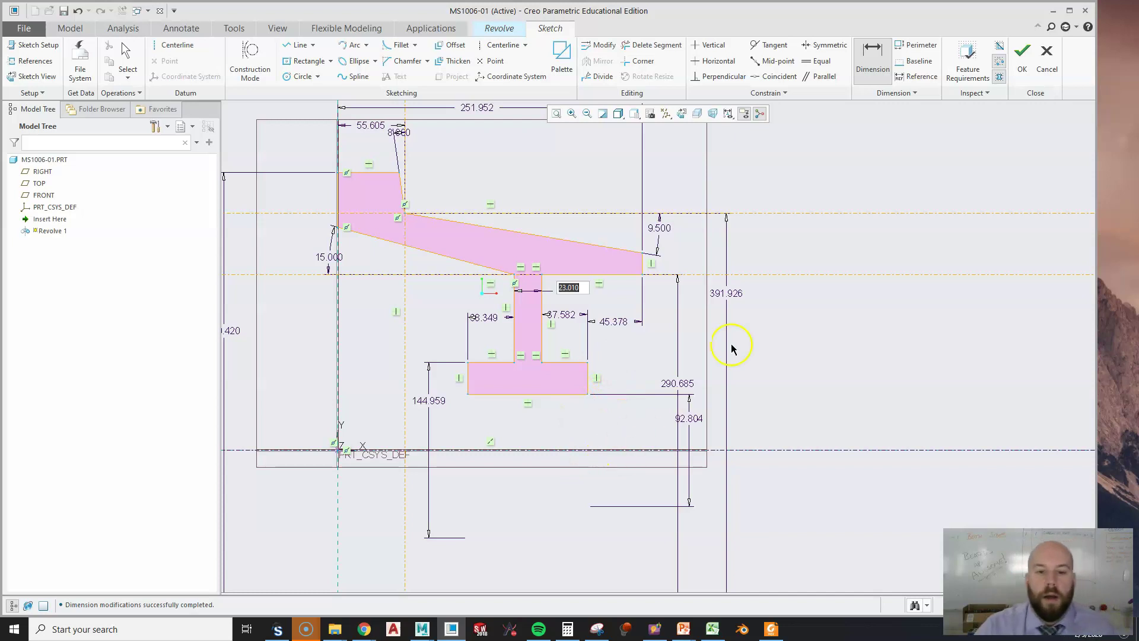
{"action": "scroll", "coordinate": [732, 347], "scroll_direction": "down", "scroll_amount": 1}
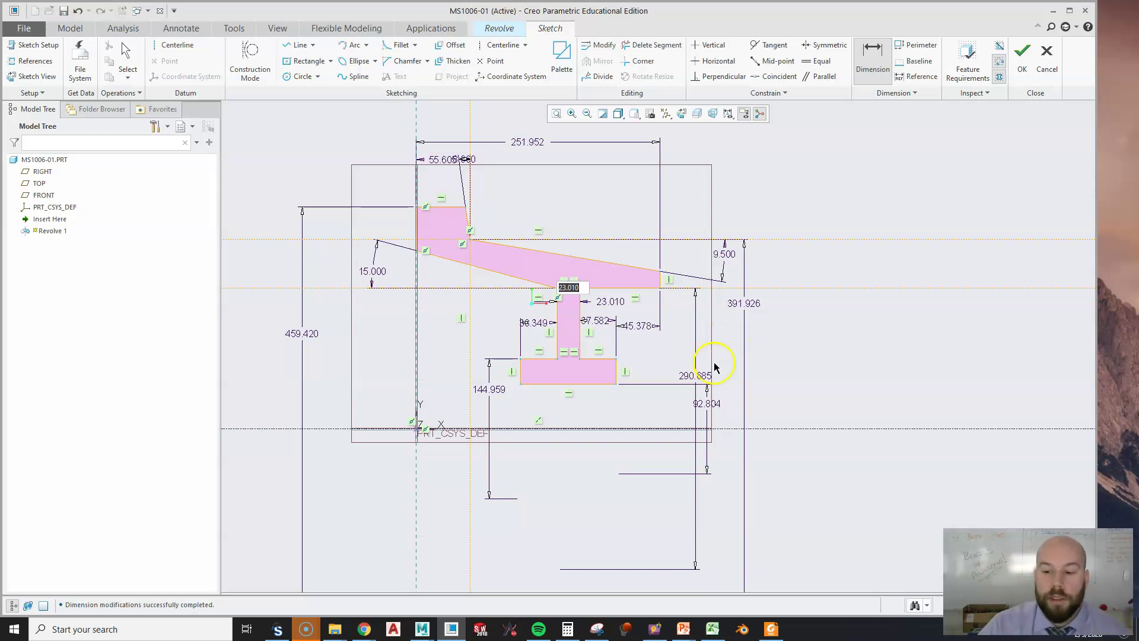
Step: Accept the web's thickness dimension and leave the Dimension command
{"action": "key", "text": "Return"}
{"action": "scroll", "coordinate": [591, 309], "scroll_direction": "up", "scroll_amount": 2}
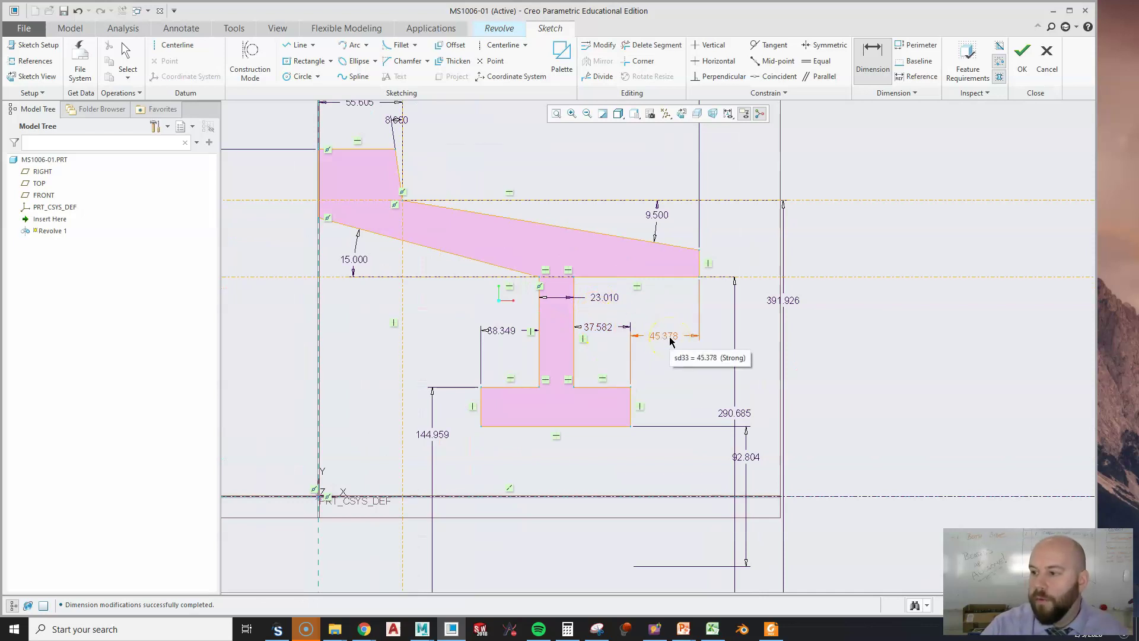
{"action": "left_click", "coordinate": [647, 363]}
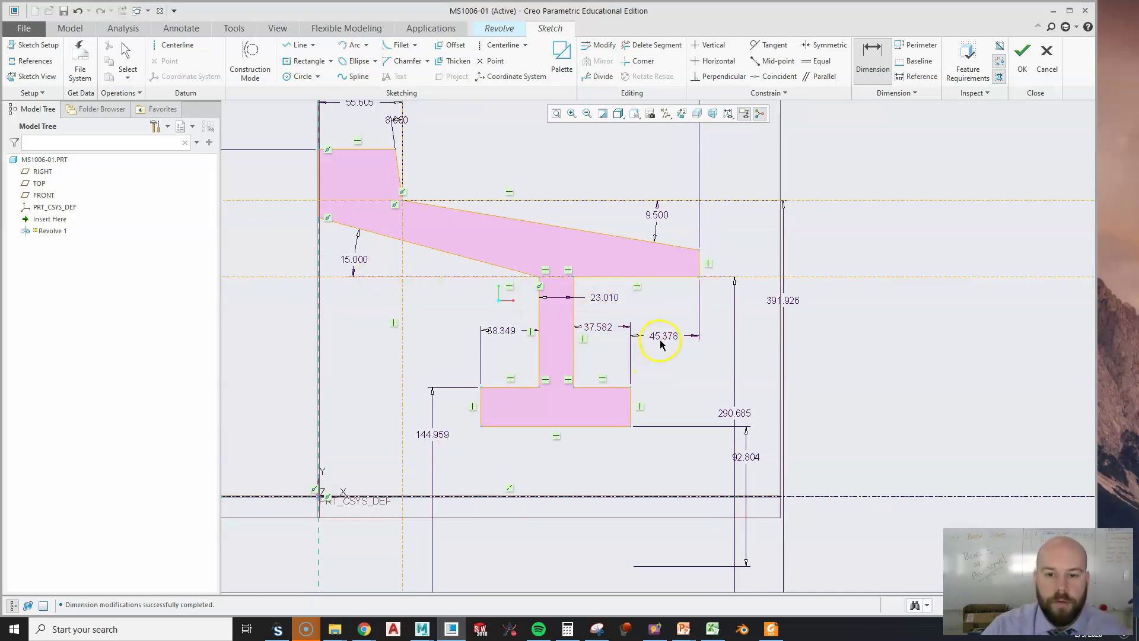
{"action": "middle_click", "coordinate": [700, 379]}
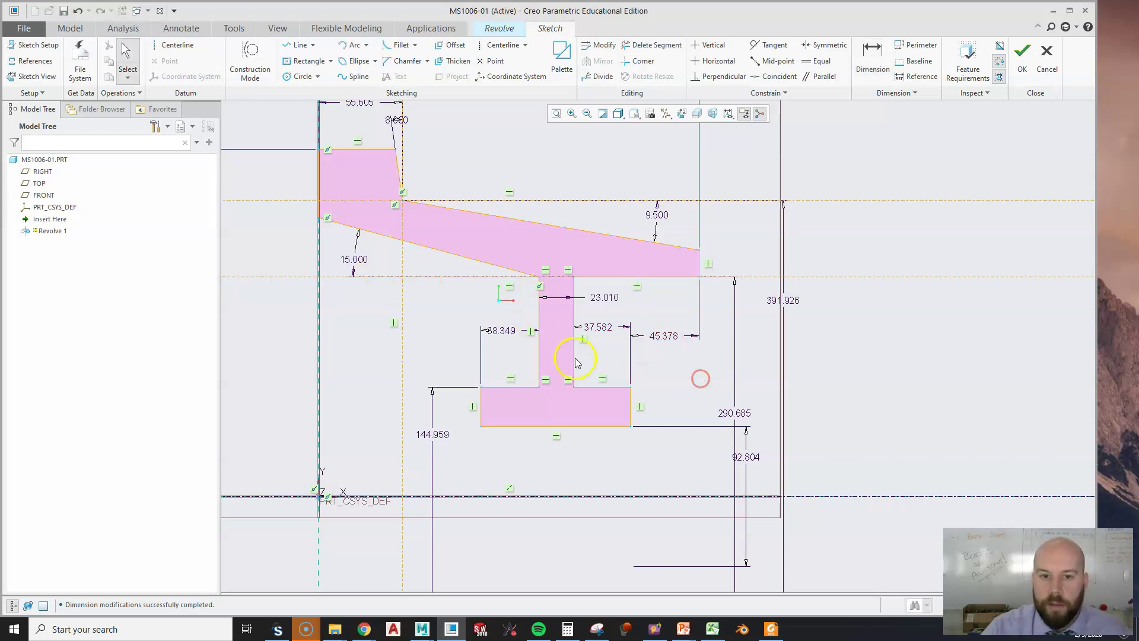
Step: Select the whole sketch and modify its dimensions with Regenerate and Lock Scale on, setting the wheel's overall width to 1.8125
{"action": "scroll", "coordinate": [576, 363], "scroll_direction": "down", "scroll_amount": 3}
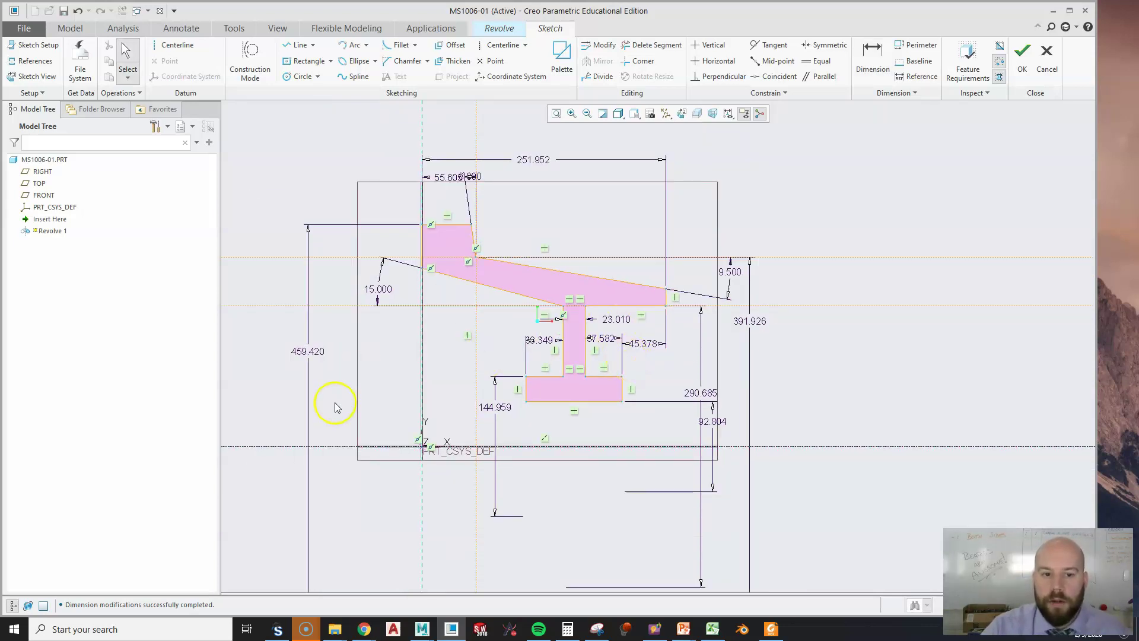
{"action": "scroll", "coordinate": [795, 495], "scroll_direction": "down", "scroll_amount": 1}
{"action": "mouse_move", "coordinate": [288, 159]}
{"action": "left_mouse_down"}
{"action": "mouse_move", "coordinate": [471, 332]}
{"action": "mouse_move", "coordinate": [872, 567]}
{"action": "left_mouse_up"}
{"action": "right_click", "coordinate": [833, 375]}
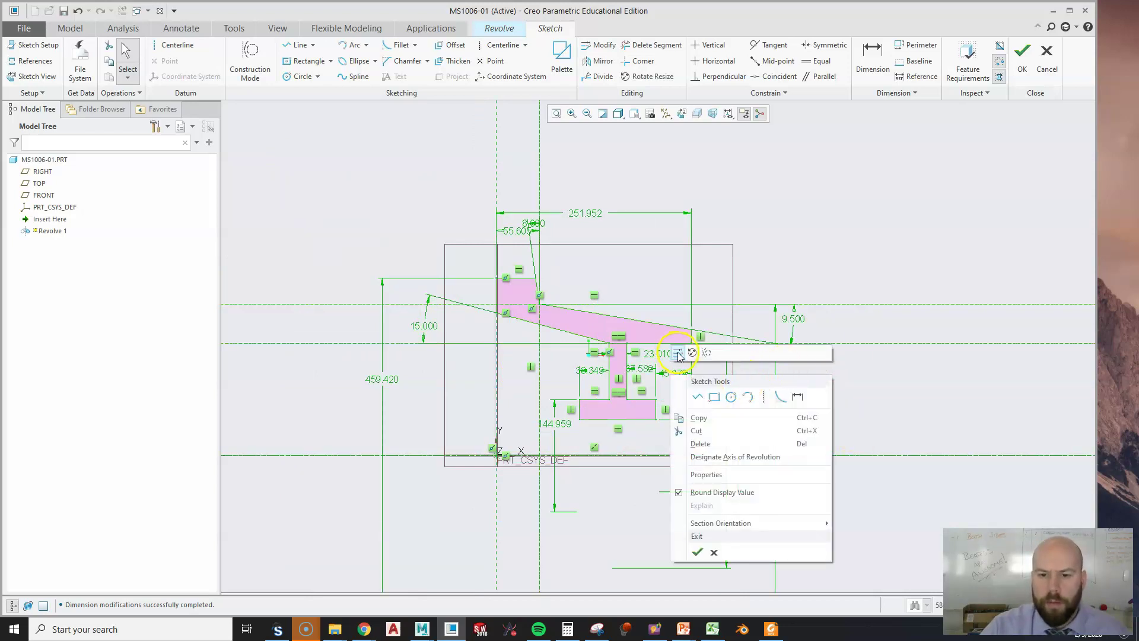
{"action": "left_click", "coordinate": [679, 355]}
{"action": "left_click", "coordinate": [993, 358]}
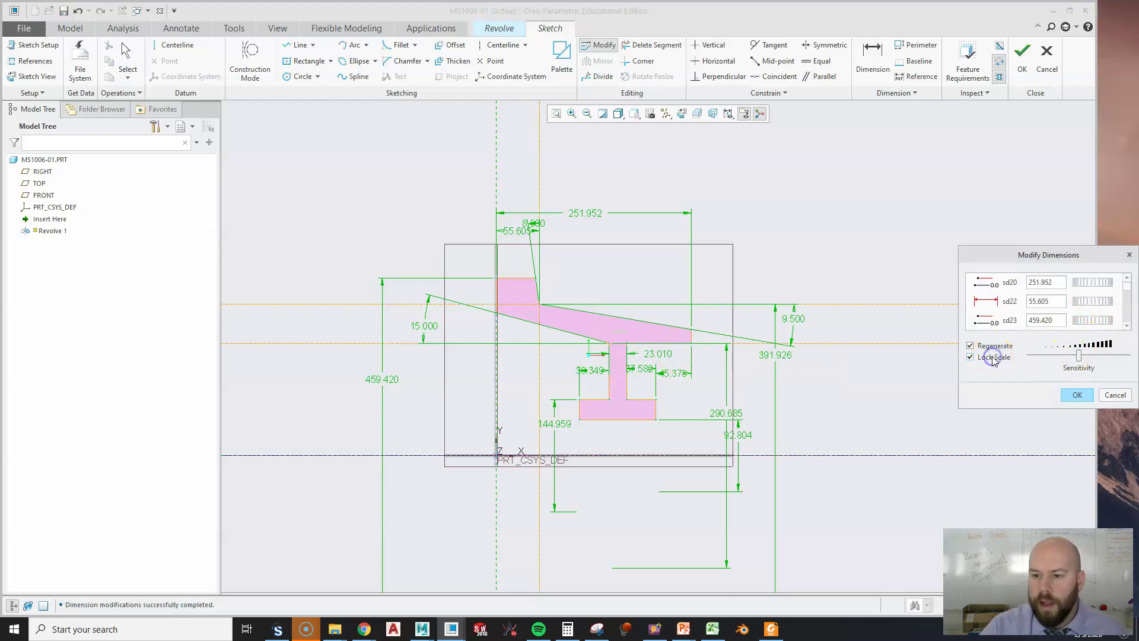
{"action": "left_click", "coordinate": [1059, 284]}
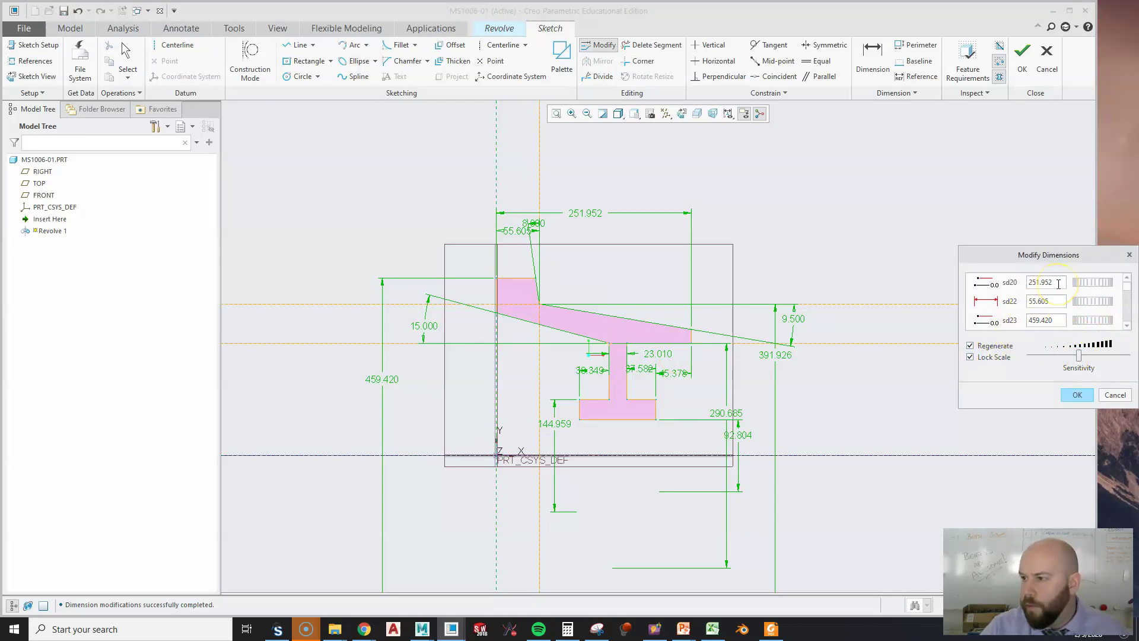
{"action": "double_click", "coordinate": [1059, 284]}
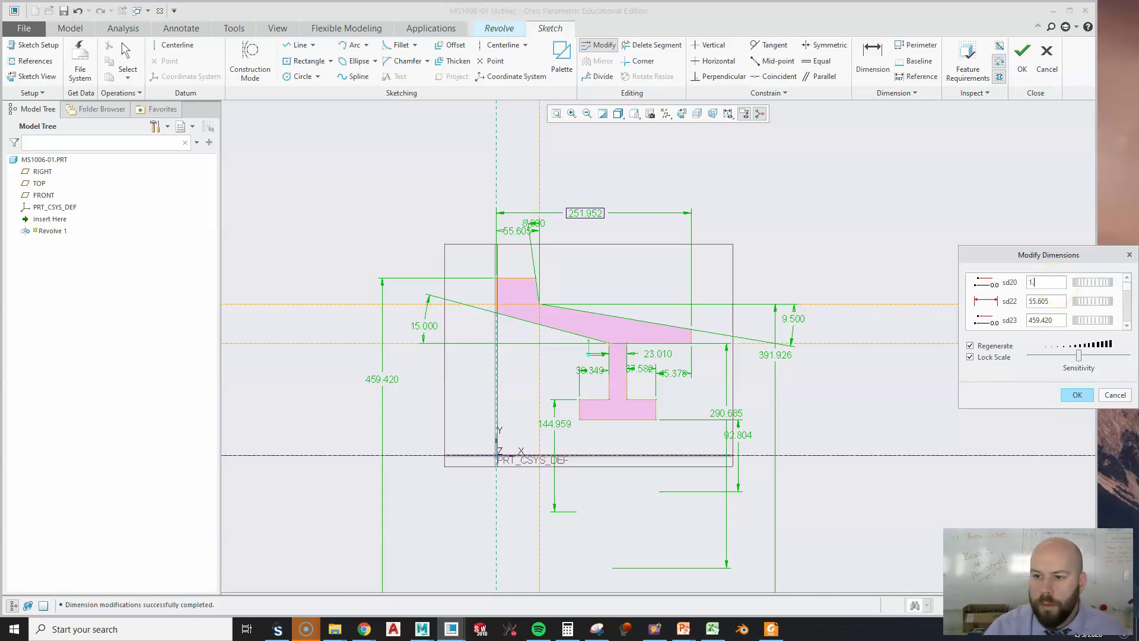
{"action": "key", "text": "Return"}
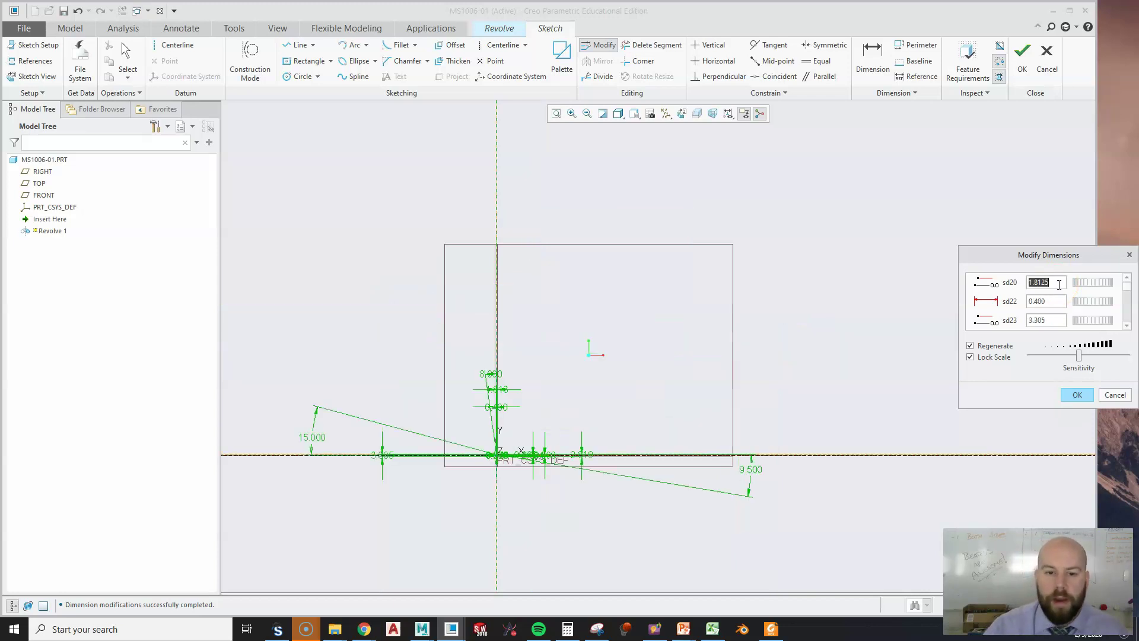
{"action": "left_click", "coordinate": [1076, 396]}
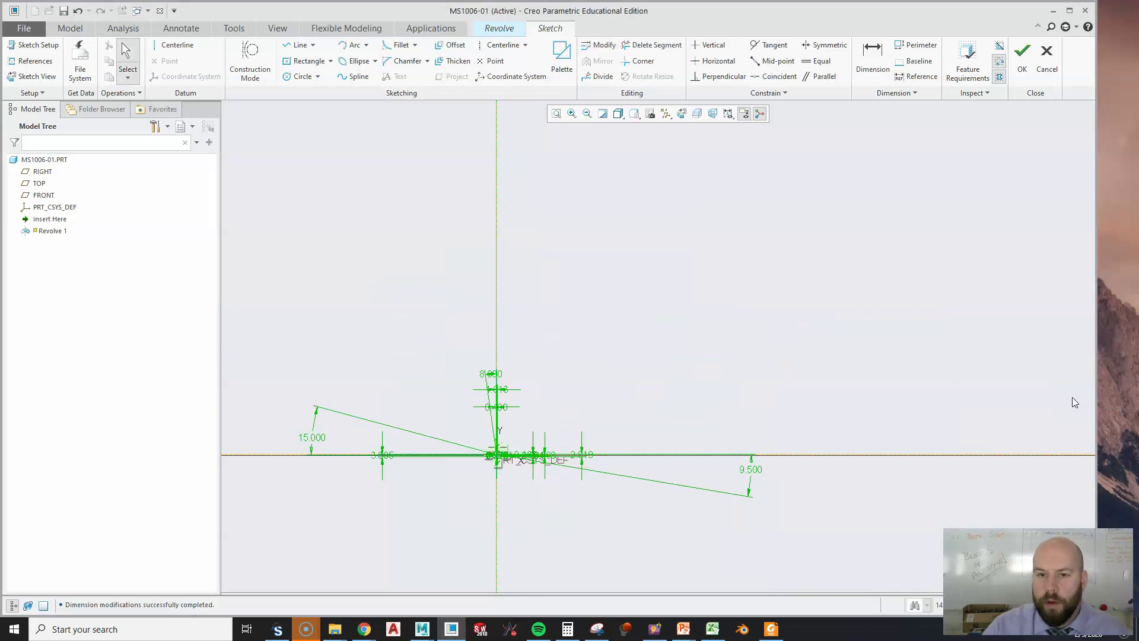
{"action": "left_click", "coordinate": [556, 113]}
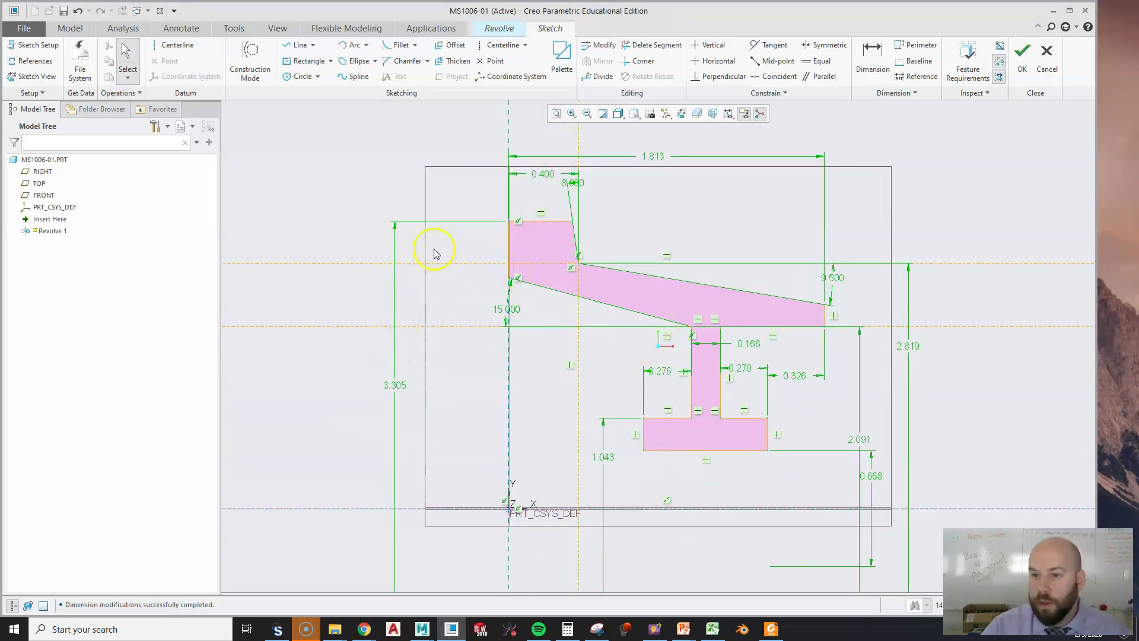
Step: Spread the overall width, flange width and flange face angle dimensions apart above the flange so they no longer overlap
{"action": "scroll", "coordinate": [373, 254], "scroll_direction": "up", "scroll_amount": 2}
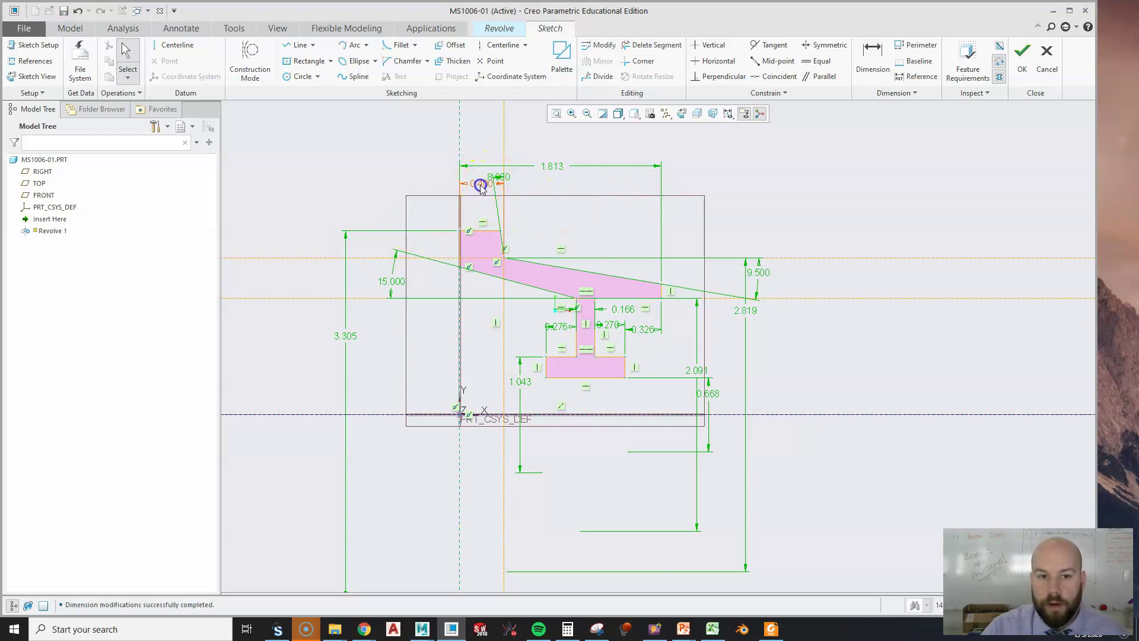
{"action": "left_click_drag", "start_coordinate": [552, 167], "coordinate": [552, 134]}
{"action": "left_click_drag", "start_coordinate": [481, 184], "coordinate": [531, 198]}
{"action": "left_click", "coordinate": [563, 163]}
{"action": "left_click", "coordinate": [508, 141]}
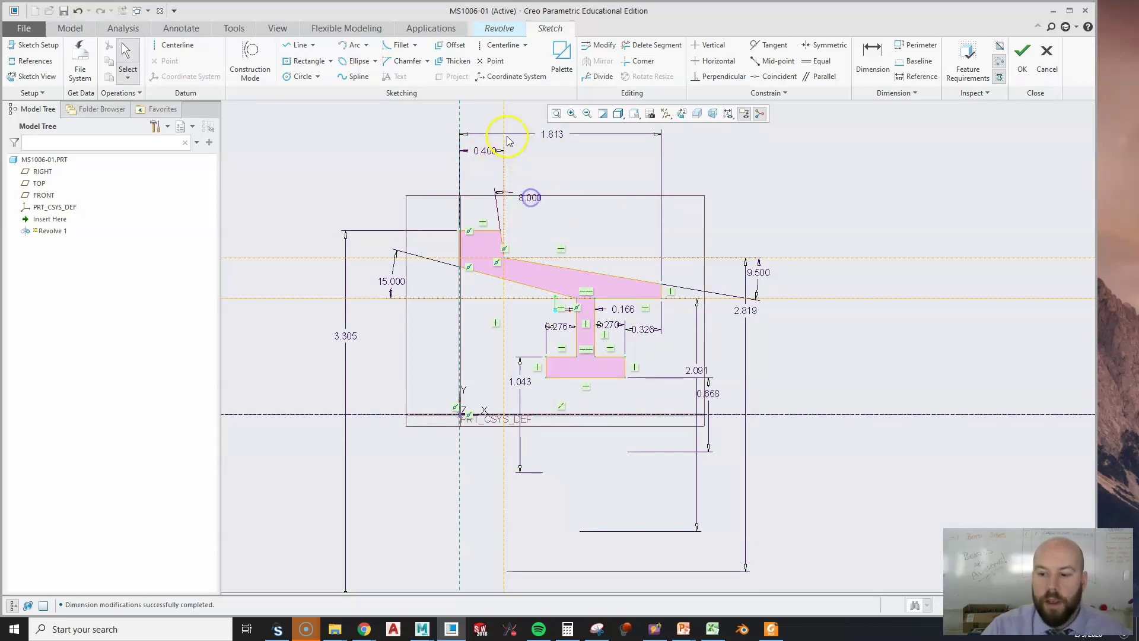
Step: Set the flange width to 0.437 and move the diameter dimension of the flange-to-tread corner farther out beyond the rim
{"action": "double_click", "coordinate": [484, 149]}
{"action": "key", "text": "BackSpace"}
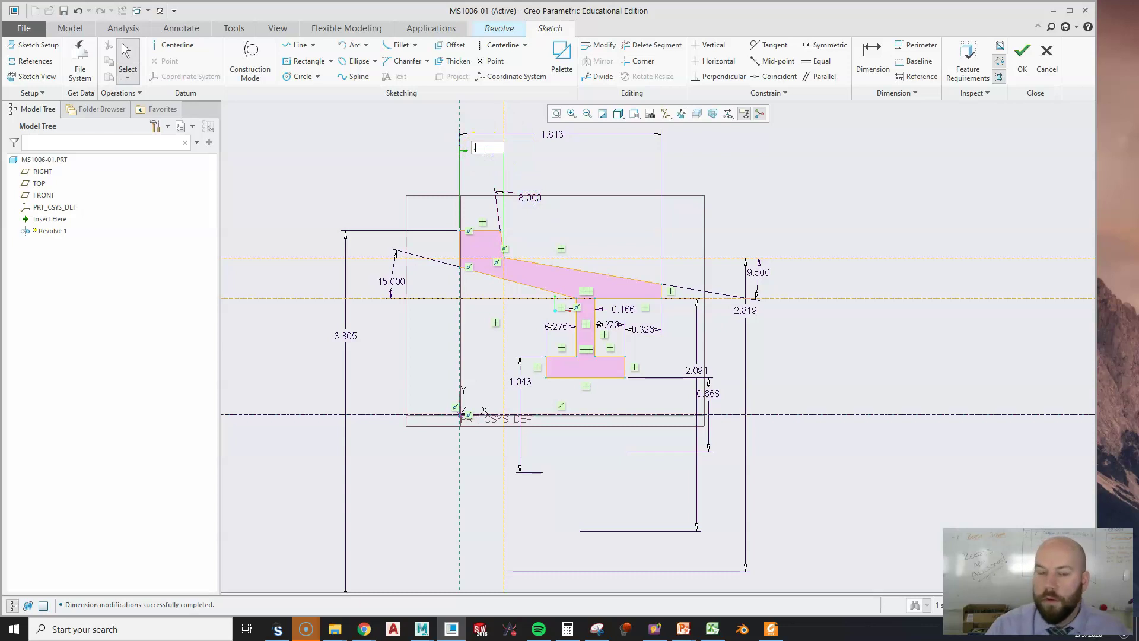
{"action": "type", "text": ".437"}
{"action": "key", "text": "Return"}
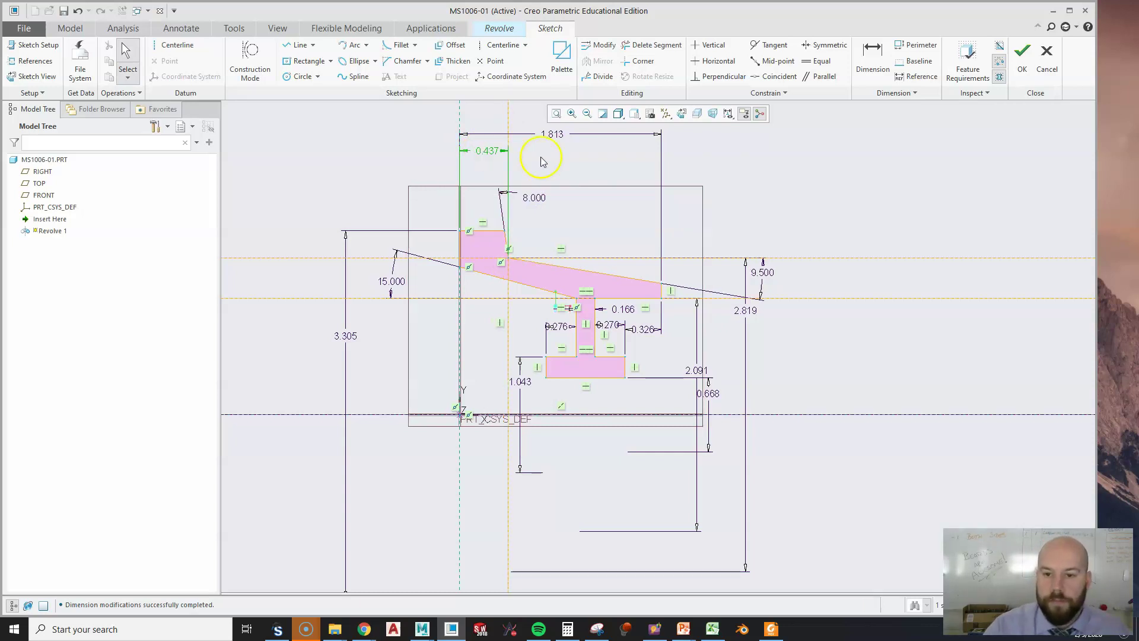
{"action": "left_click_drag", "start_coordinate": [745, 315], "coordinate": [837, 333]}
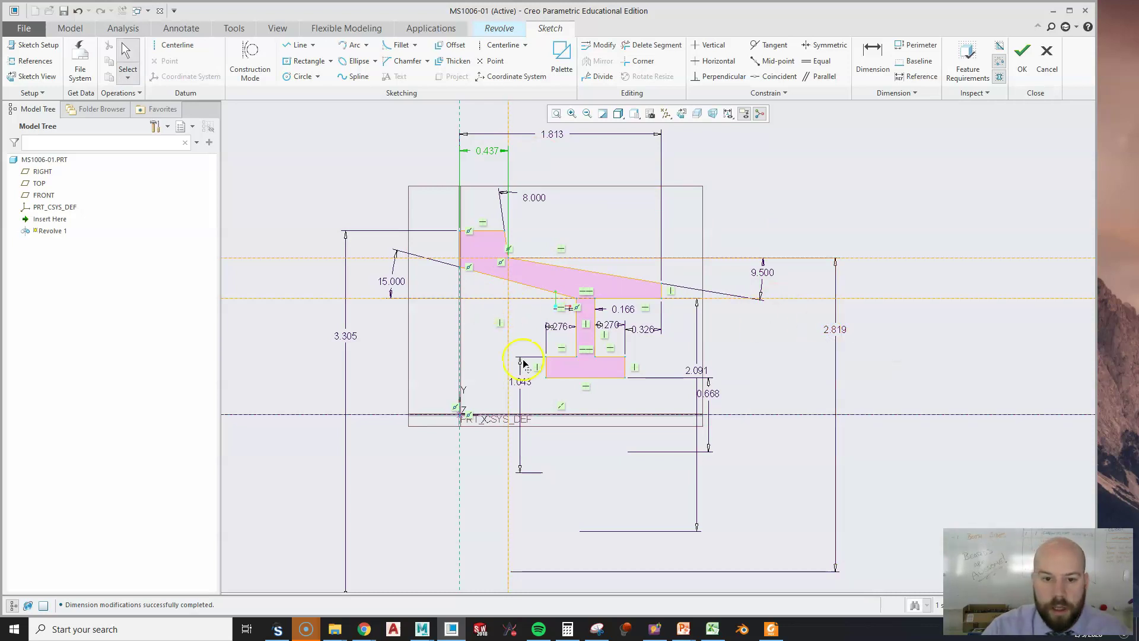
Step: Set the hub's projection on the flange side of the web to 0.375 and the web's thickness to 0.375
{"action": "double_click", "coordinate": [560, 327]}
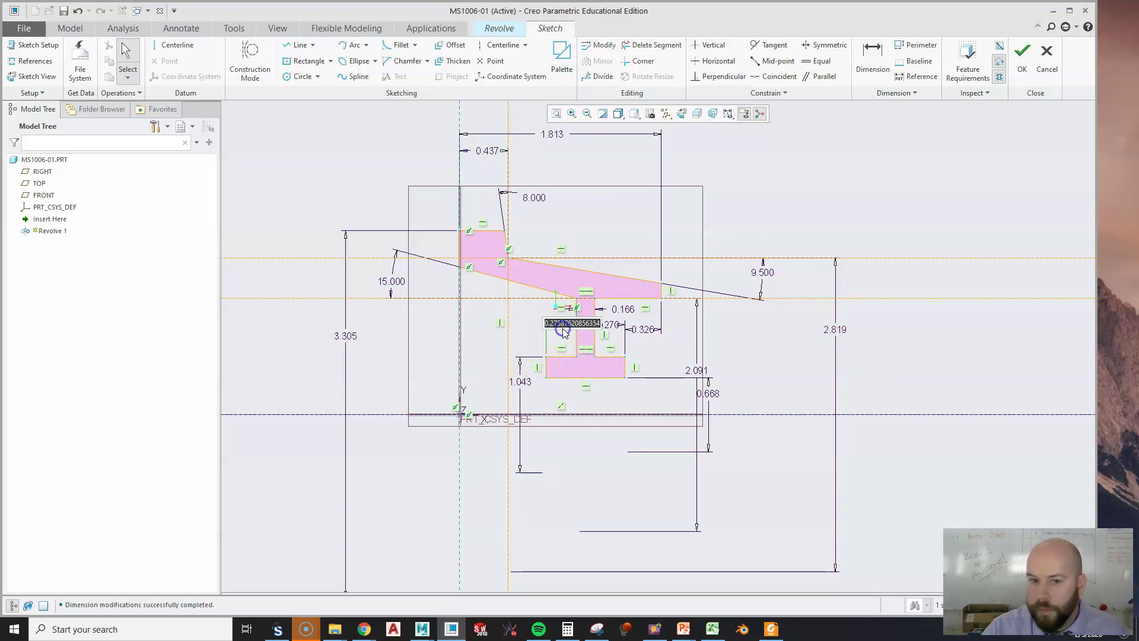
{"action": "type", "text": ".375"}
{"action": "key", "text": "Return"}
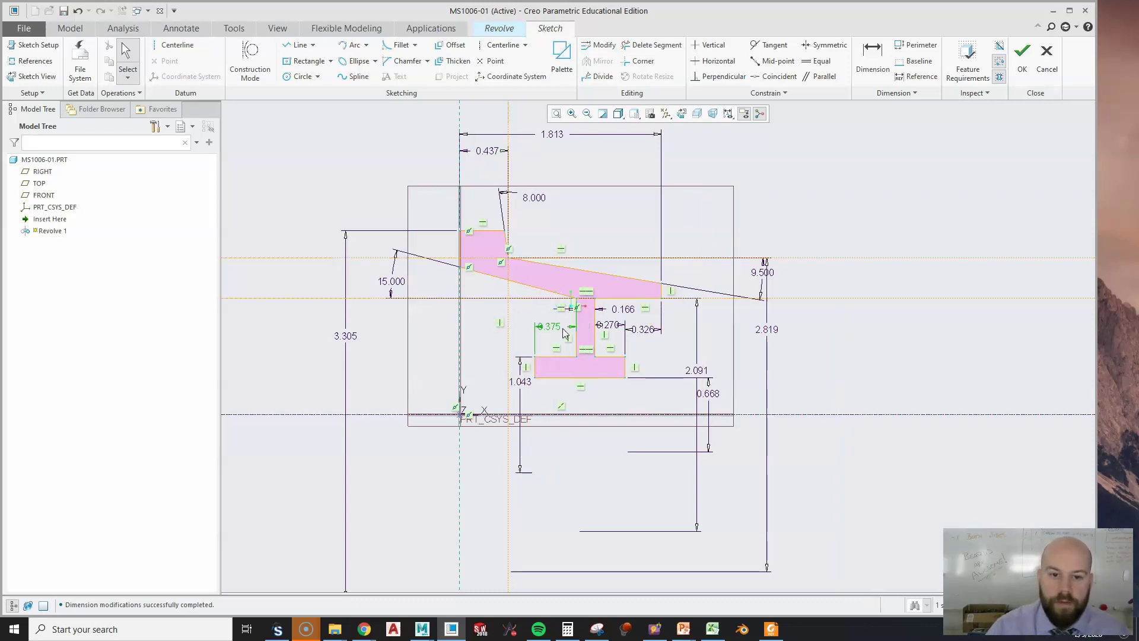
{"action": "double_click", "coordinate": [624, 310]}
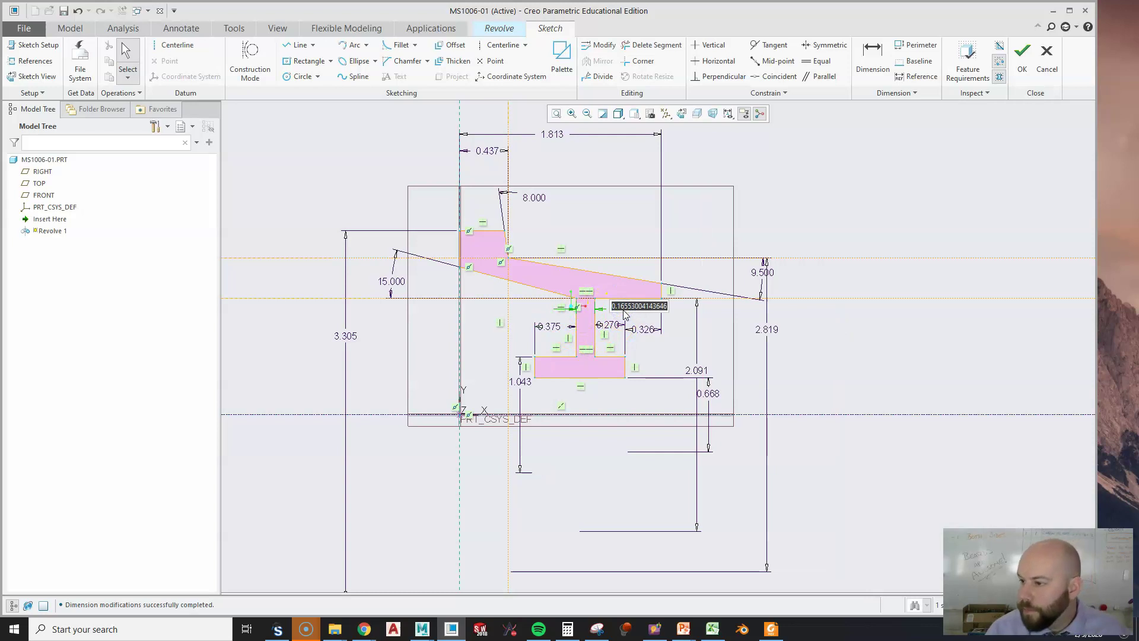
{"action": "key", "text": "BackSpace"}
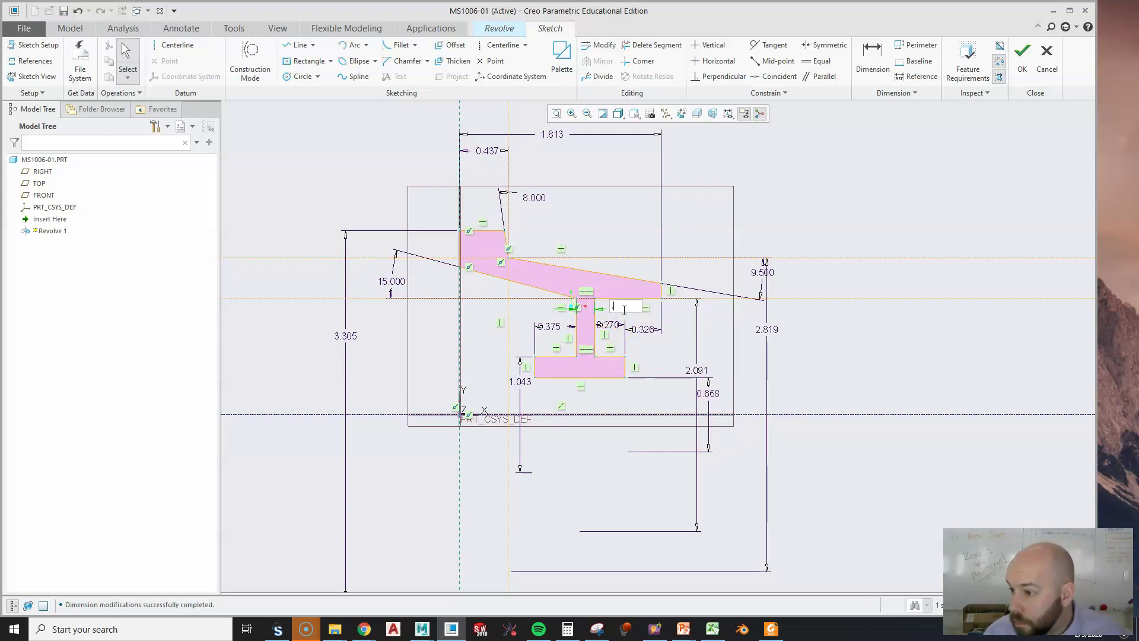
{"action": "type", "text": ".375"}
{"action": "key", "text": "Return"}
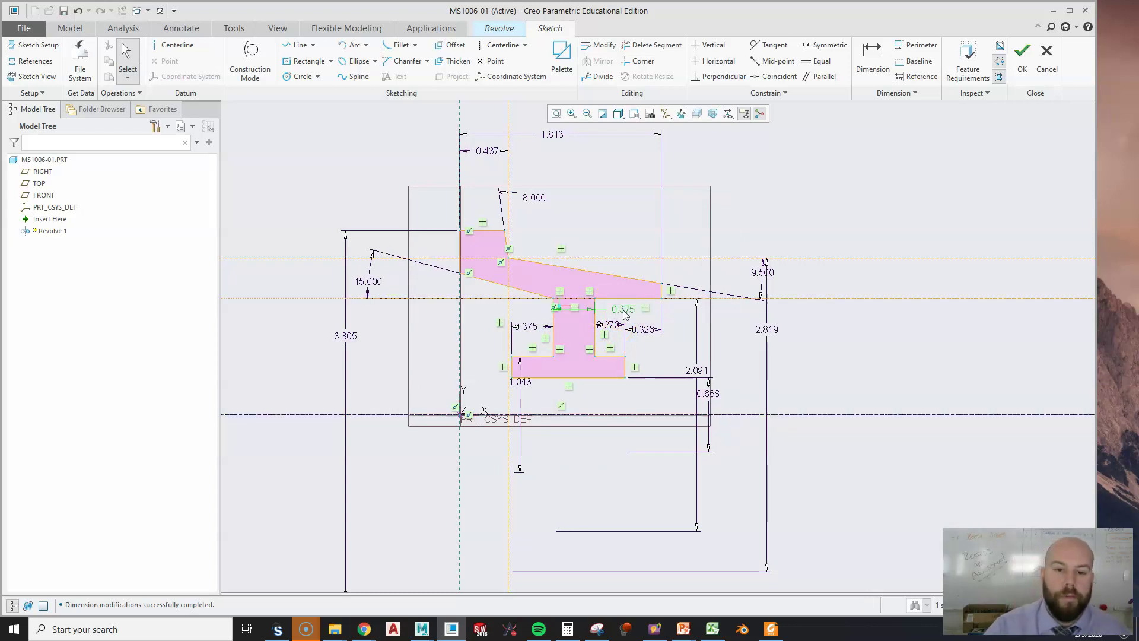
Step: Set the hub's projection on the web's other side to 0.375 and the offset between the hub and rim end faces to 0.125
{"action": "double_click", "coordinate": [614, 326]}
{"action": "type", "text": ".375"}
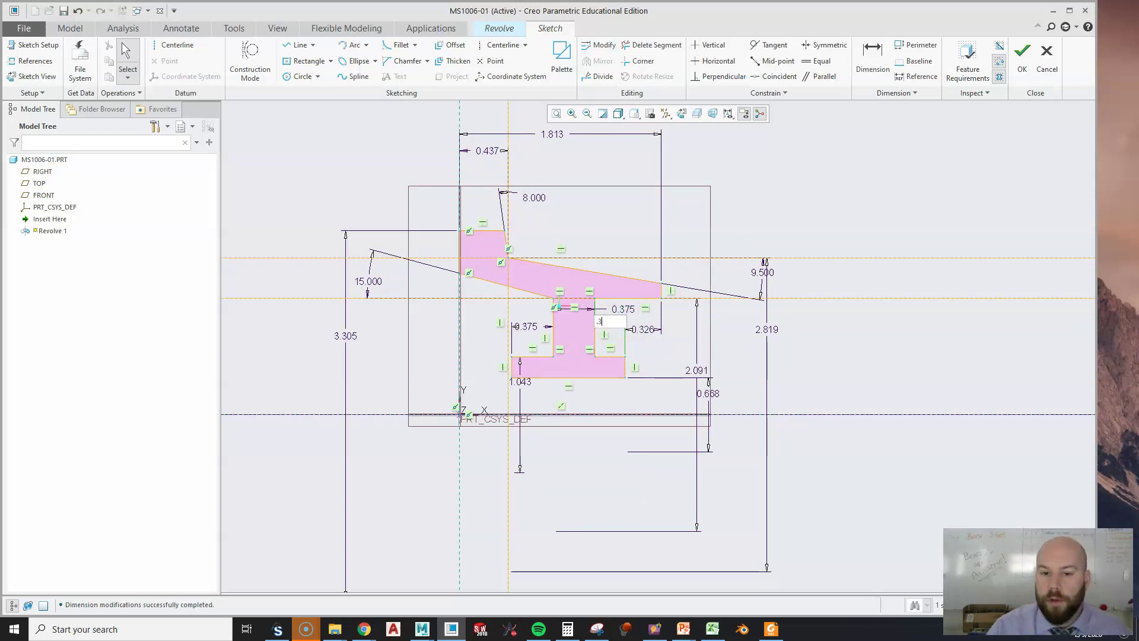
{"action": "key", "text": "Return"}
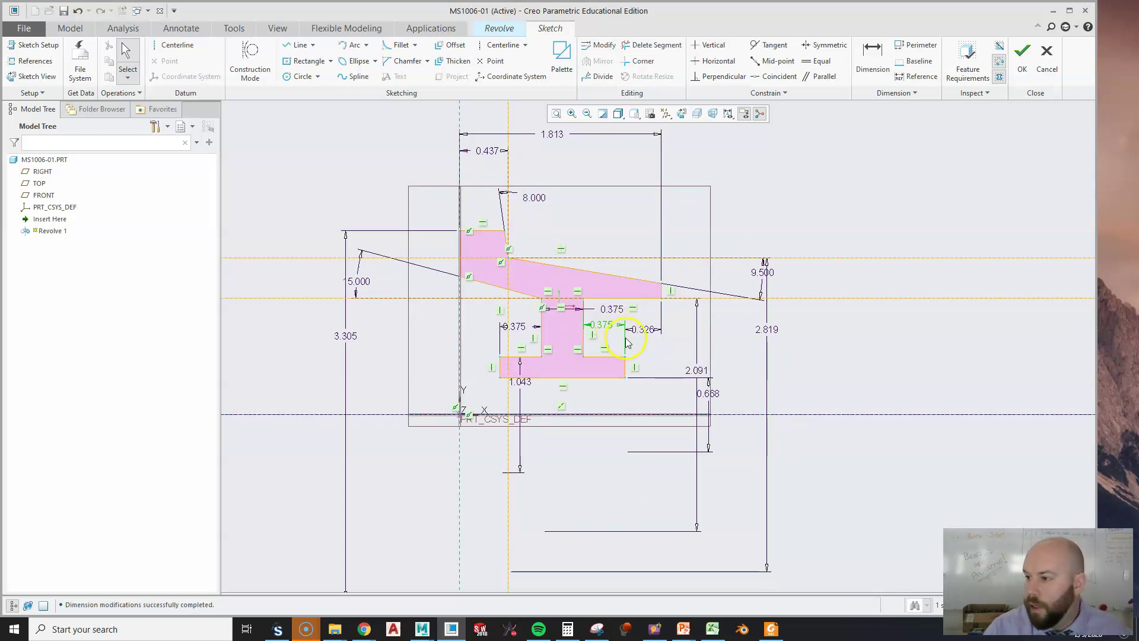
{"action": "scroll", "coordinate": [634, 346], "scroll_direction": "down", "scroll_amount": 3}
{"action": "double_click", "coordinate": [651, 326]}
{"action": "key", "text": "BackSpace"}
{"action": "type", "text": ".125"}
{"action": "key", "text": "Return"}
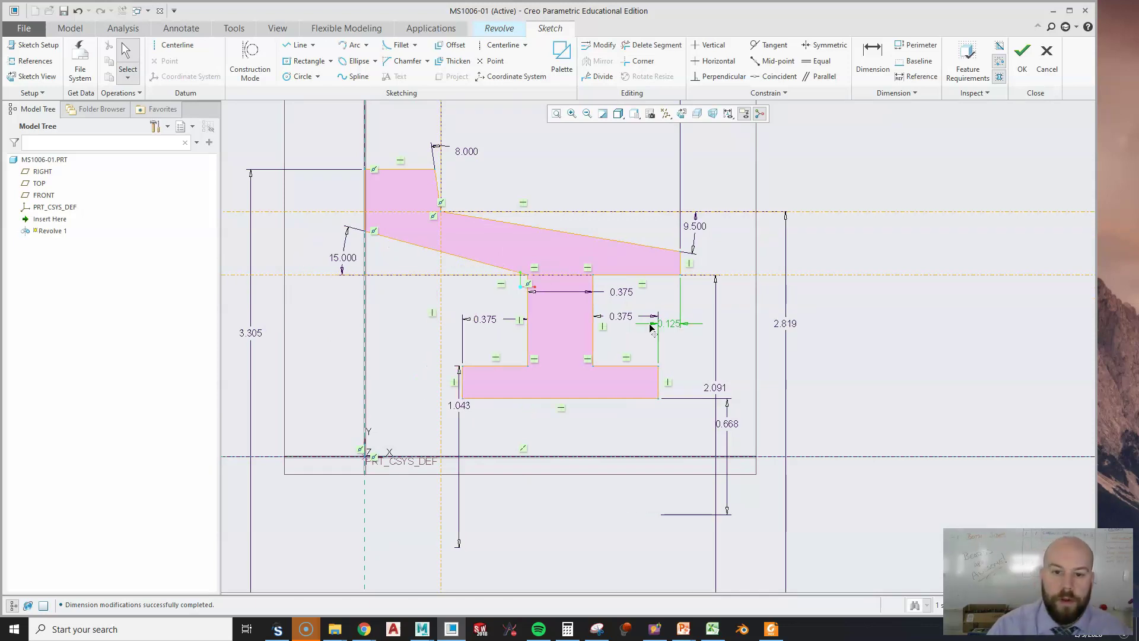
Step: Space out the five diameter dimensions on both sides of the profile so their values are clear of each other
{"action": "scroll", "coordinate": [603, 322], "scroll_direction": "up", "scroll_amount": 3}
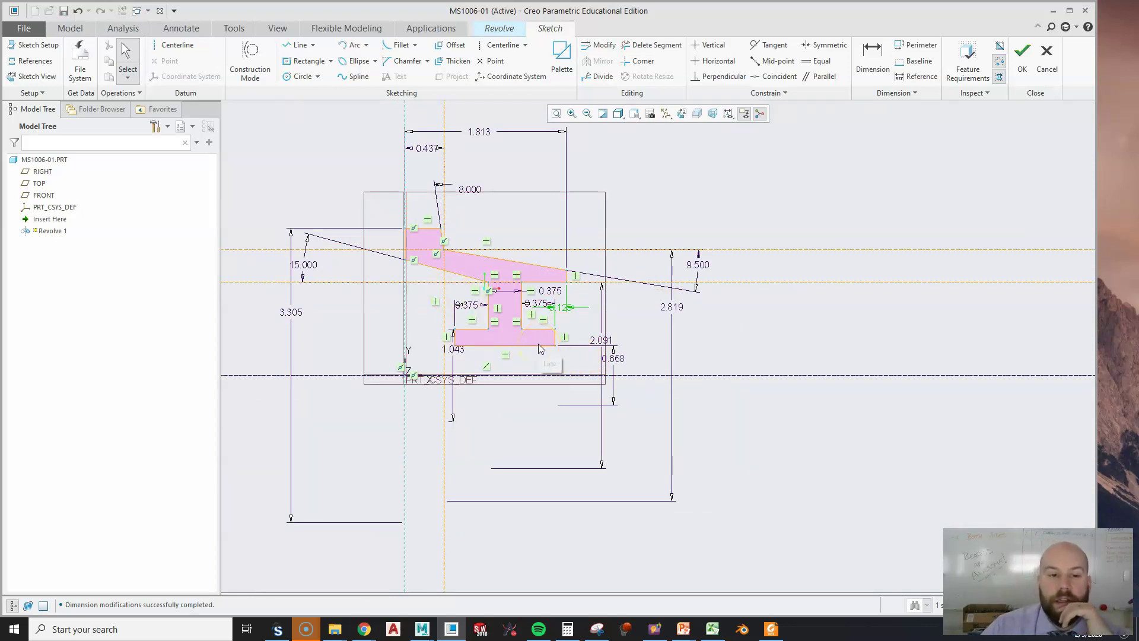
{"action": "left_click_drag", "start_coordinate": [293, 311], "coordinate": [269, 312]}
{"action": "left_click_drag", "start_coordinate": [452, 348], "coordinate": [429, 355]}
{"action": "left_click_drag", "start_coordinate": [672, 308], "coordinate": [772, 323]}
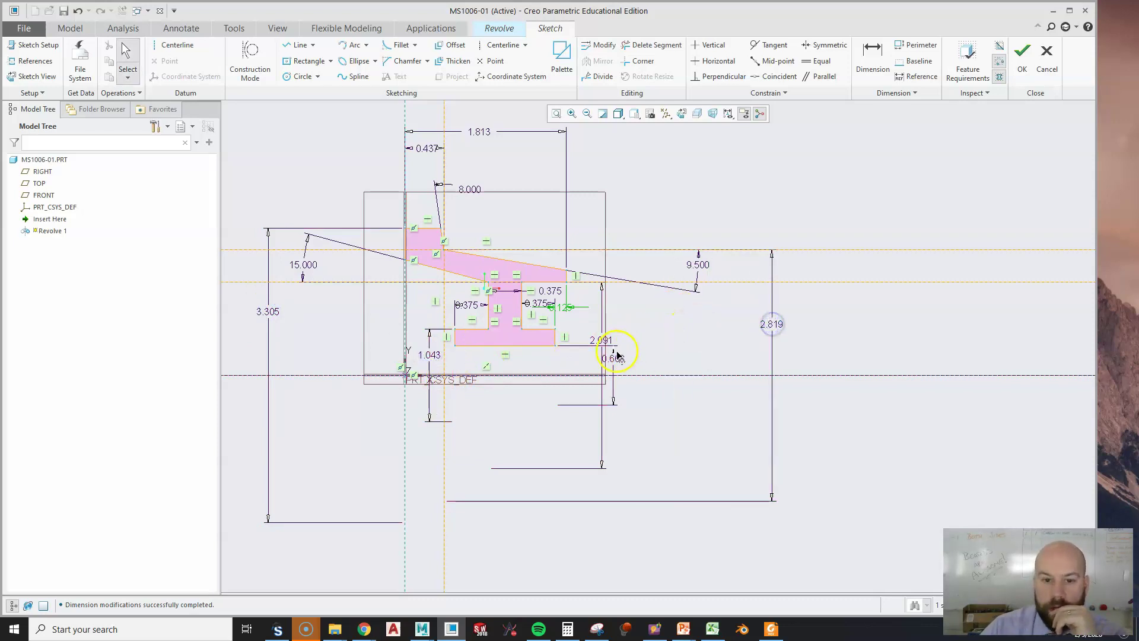
{"action": "left_click_drag", "start_coordinate": [617, 361], "coordinate": [627, 356]}
{"action": "left_click_drag", "start_coordinate": [604, 340], "coordinate": [722, 357]}
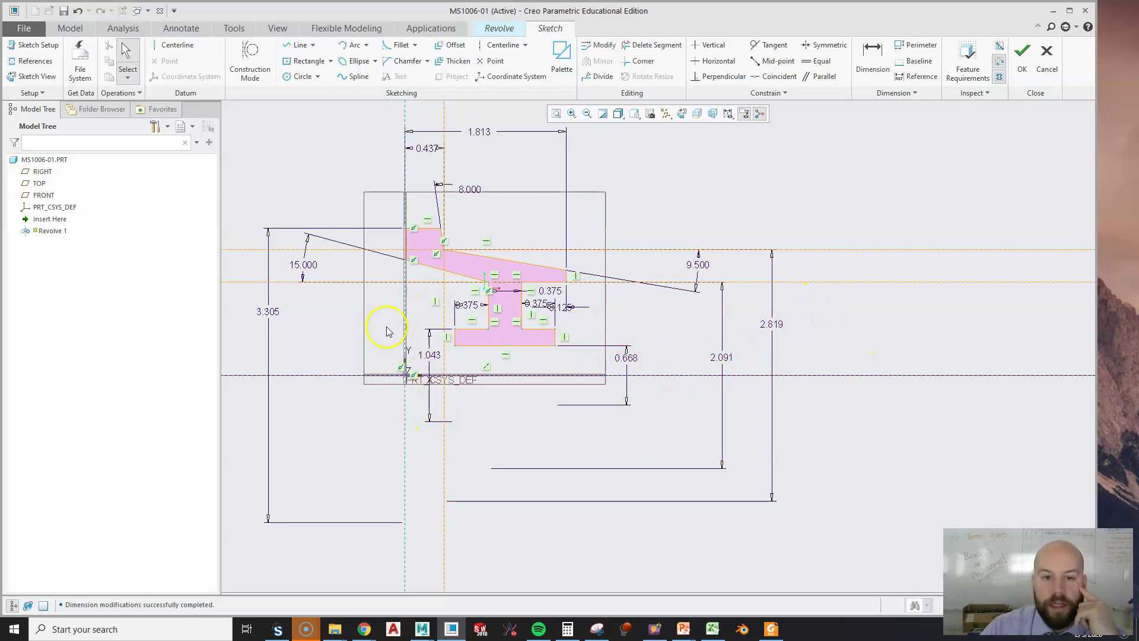
Step: Set the flange's outer diameter to 7.125
{"action": "double_click", "coordinate": [269, 315]}
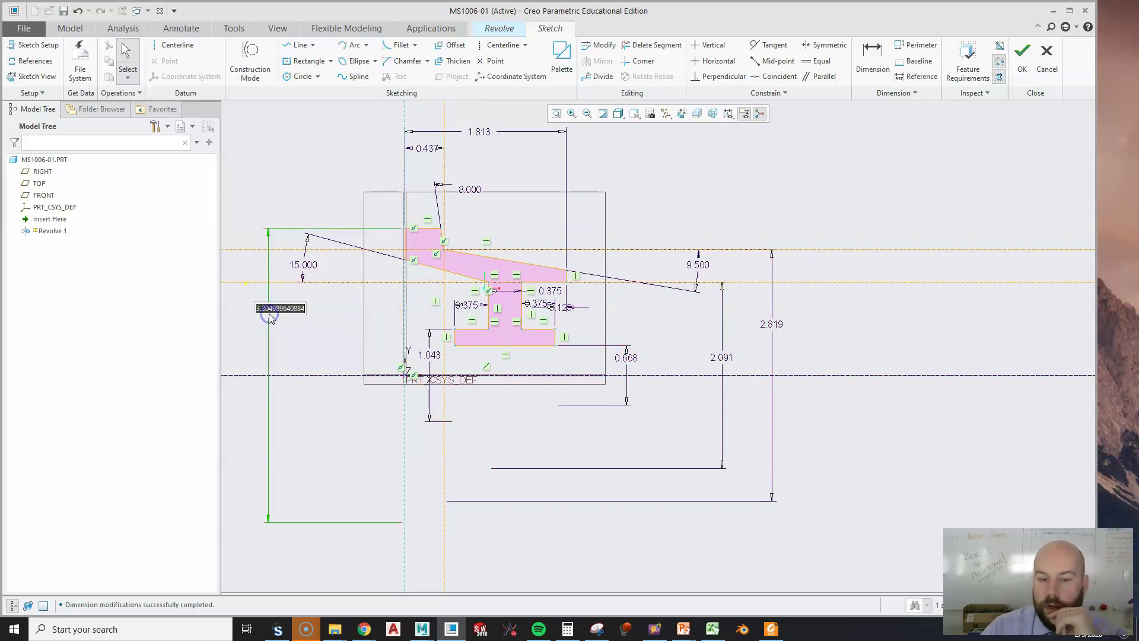
{"action": "type", "text": "7.125"}
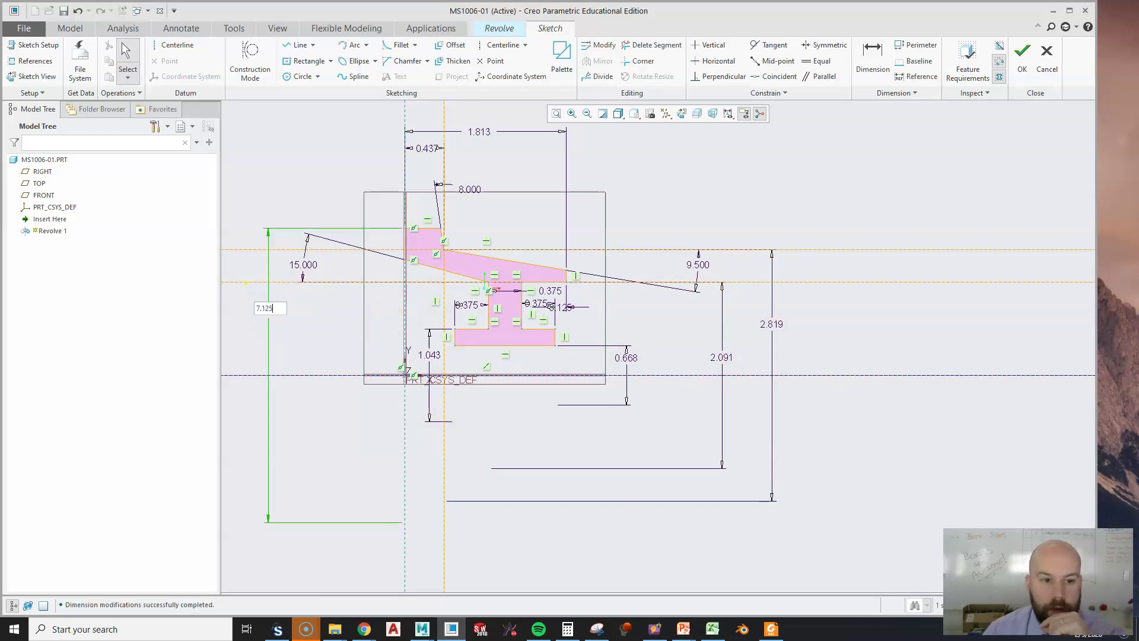
{"action": "key", "text": "Return"}
{"action": "scroll", "coordinate": [351, 381], "scroll_direction": "up", "scroll_amount": 2}
{"action": "scroll", "coordinate": [362, 385], "scroll_direction": "down", "scroll_amount": 2}
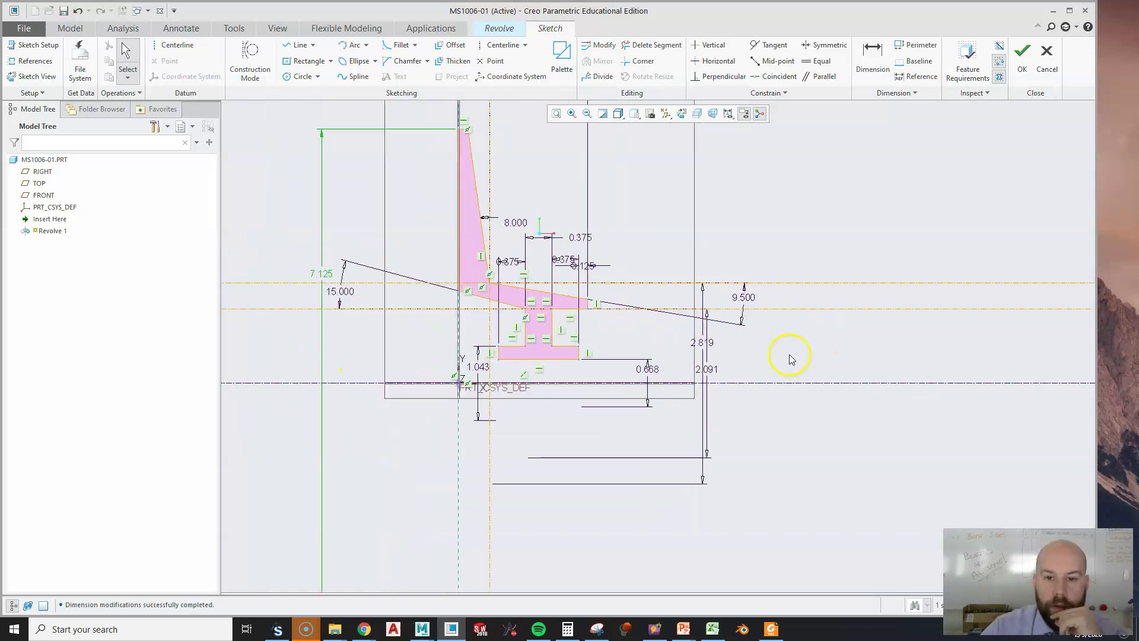
Step: Set the diameter at the flange-to-tread corner to 6.375 and the diameter of the rim's underside to 5.25
{"action": "left_click_drag", "start_coordinate": [705, 344], "coordinate": [782, 347]}
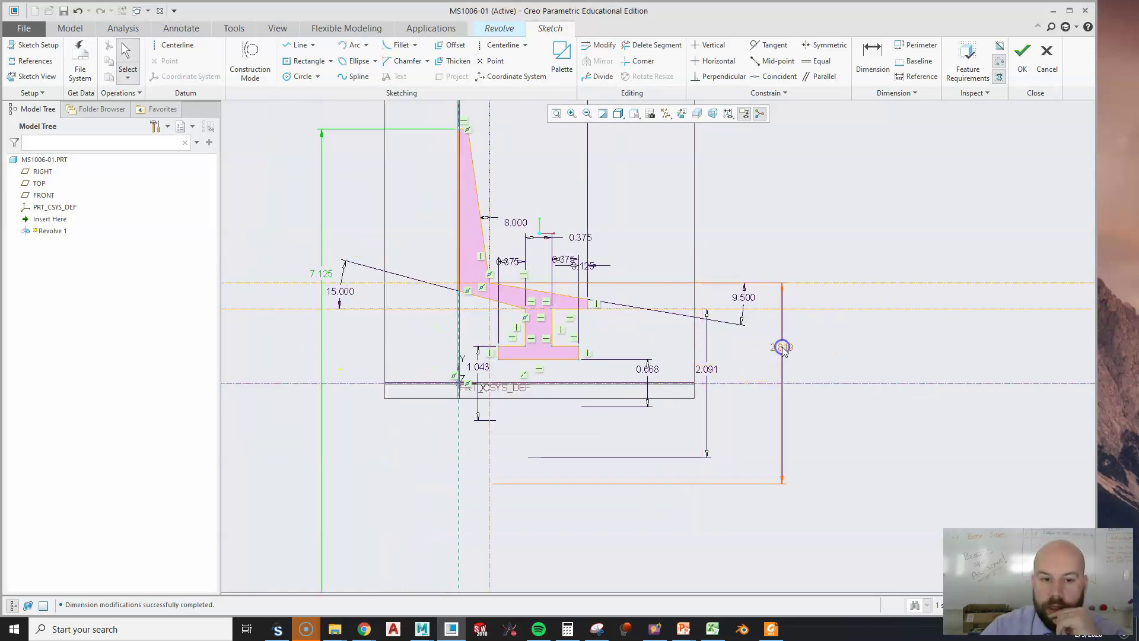
{"action": "double_click", "coordinate": [782, 347]}
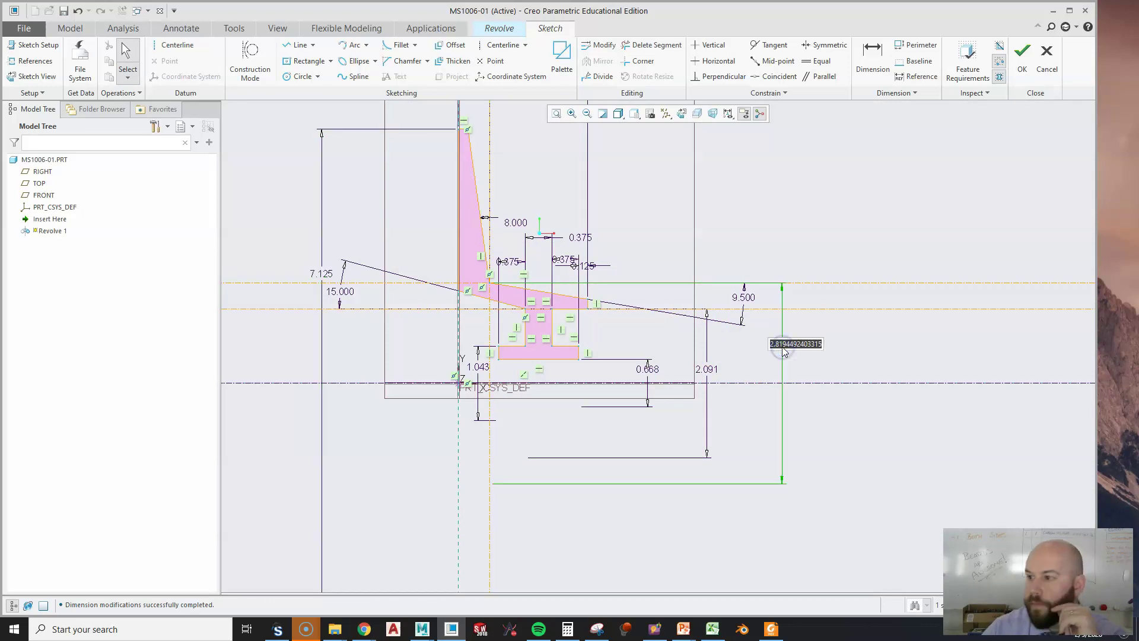
{"action": "type", "text": "6.375"}
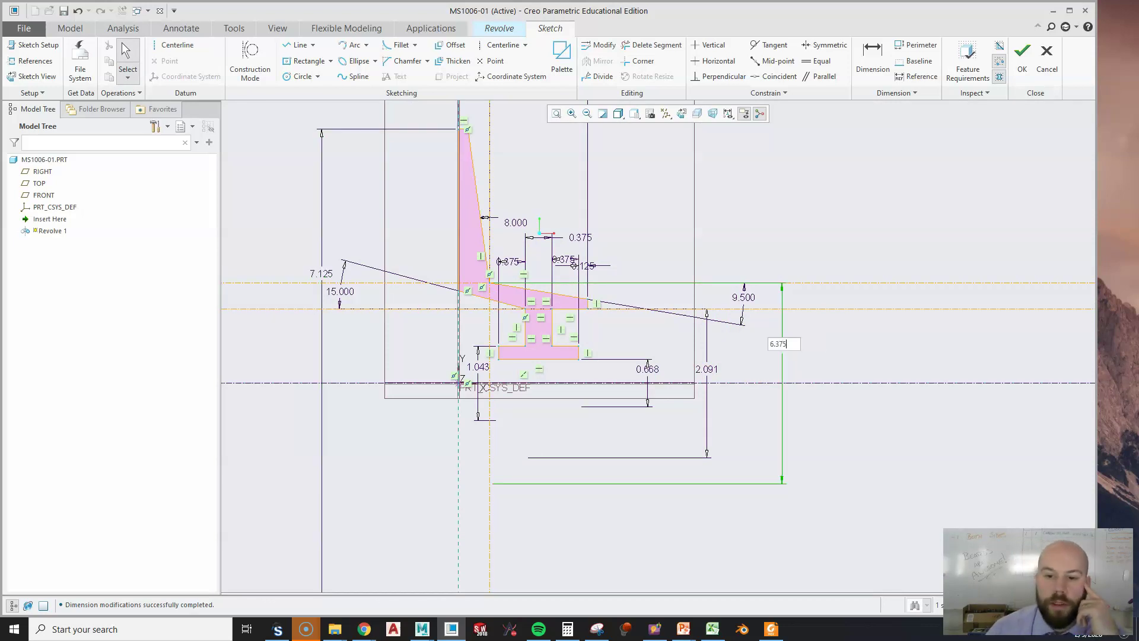
{"action": "key", "text": "Return"}
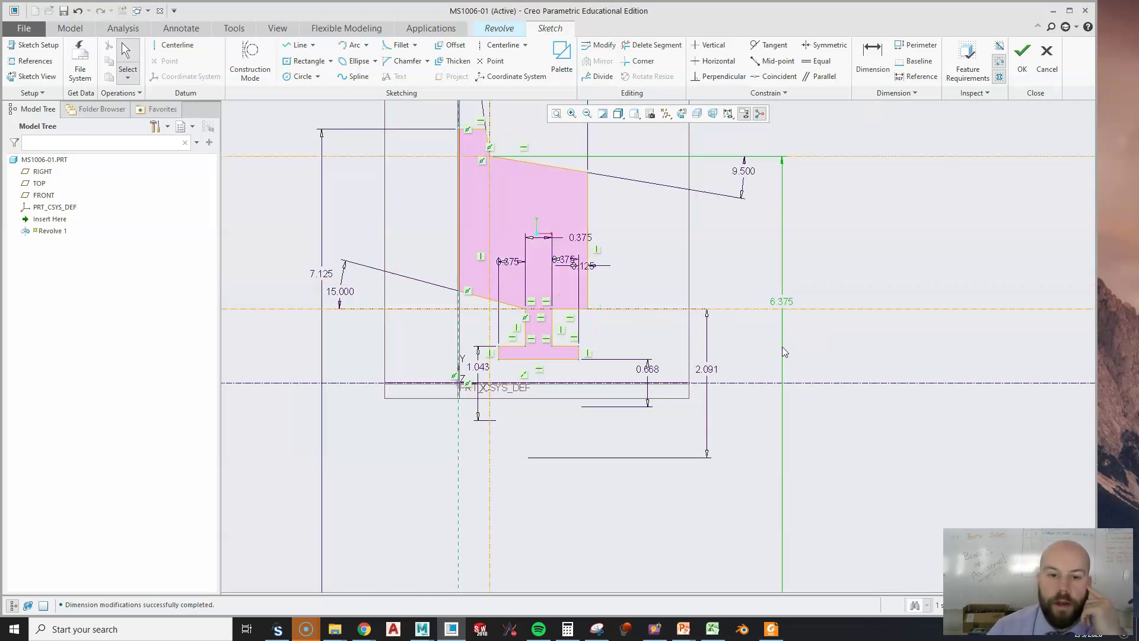
{"action": "double_click", "coordinate": [711, 369]}
{"action": "type", "text": "5.25"}
{"action": "key", "text": "Return"}
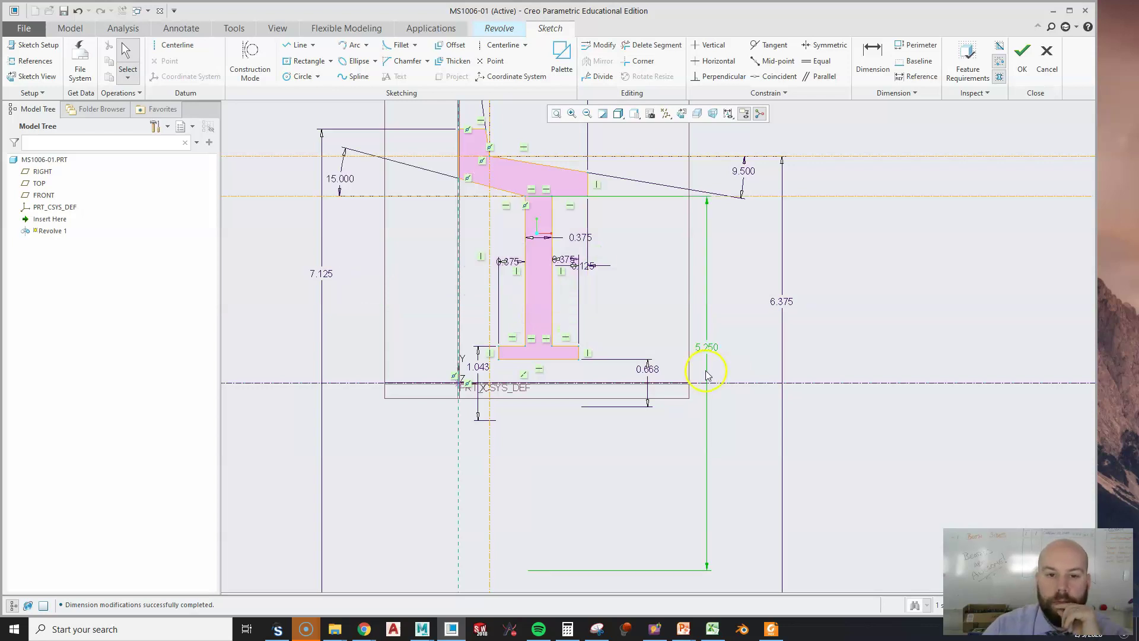
Step: Set the hub's outer diameter to 2.5
{"action": "double_click", "coordinate": [478, 367]}
{"action": "type", "text": "2.5"}
{"action": "key", "text": "Return"}
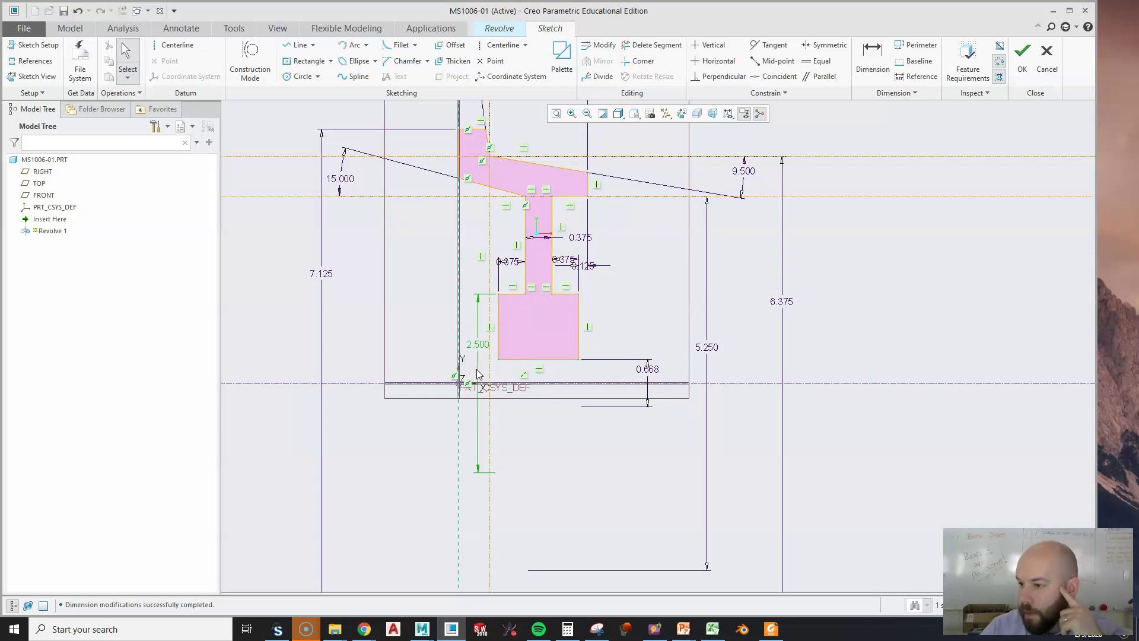
Step: Switch to Calculator and average the bore diameter limits 1.8504 and 1.8498
{"action": "double_click", "coordinate": [647, 370]}
{"action": "left_click", "coordinate": [741, 473]}
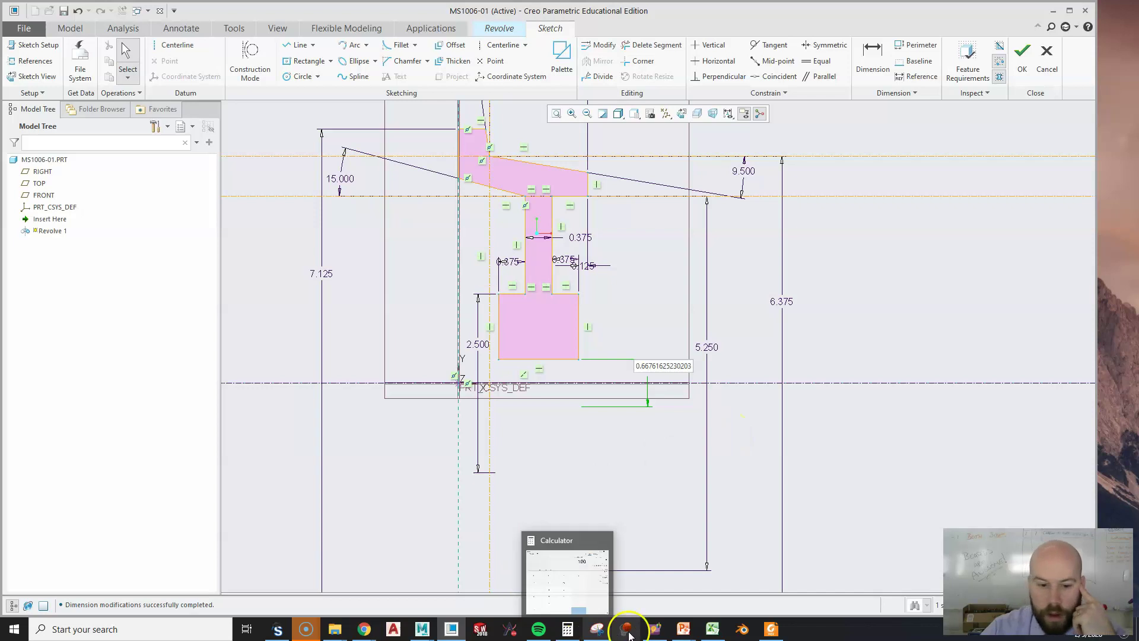
{"action": "left_click", "coordinate": [568, 629]}
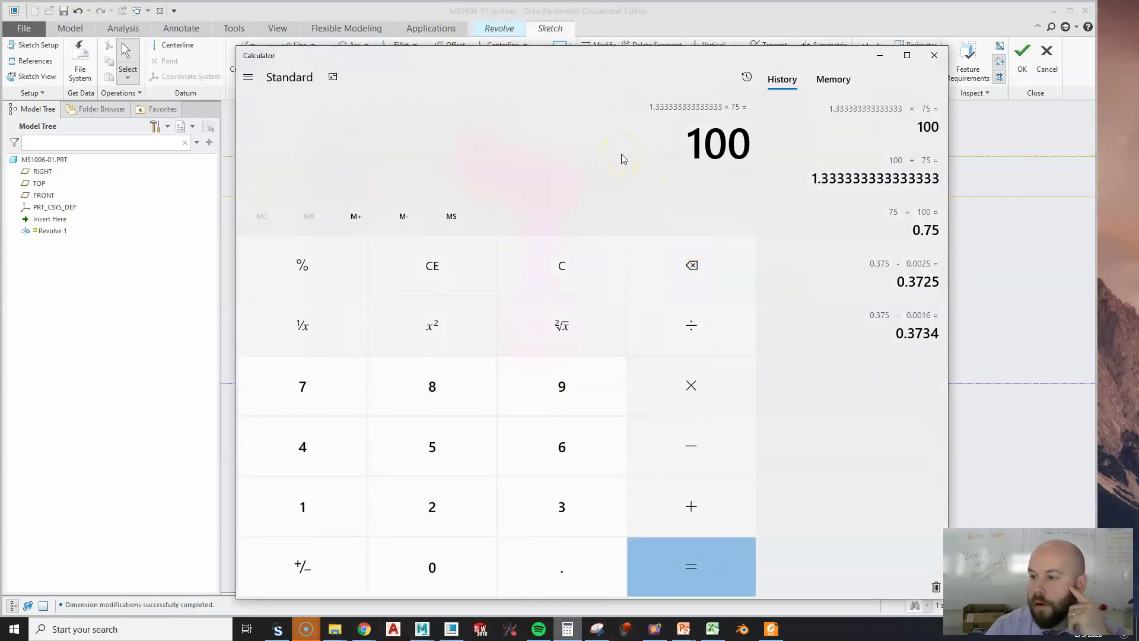
{"action": "type", "text": "1.8504 + 1.8"}
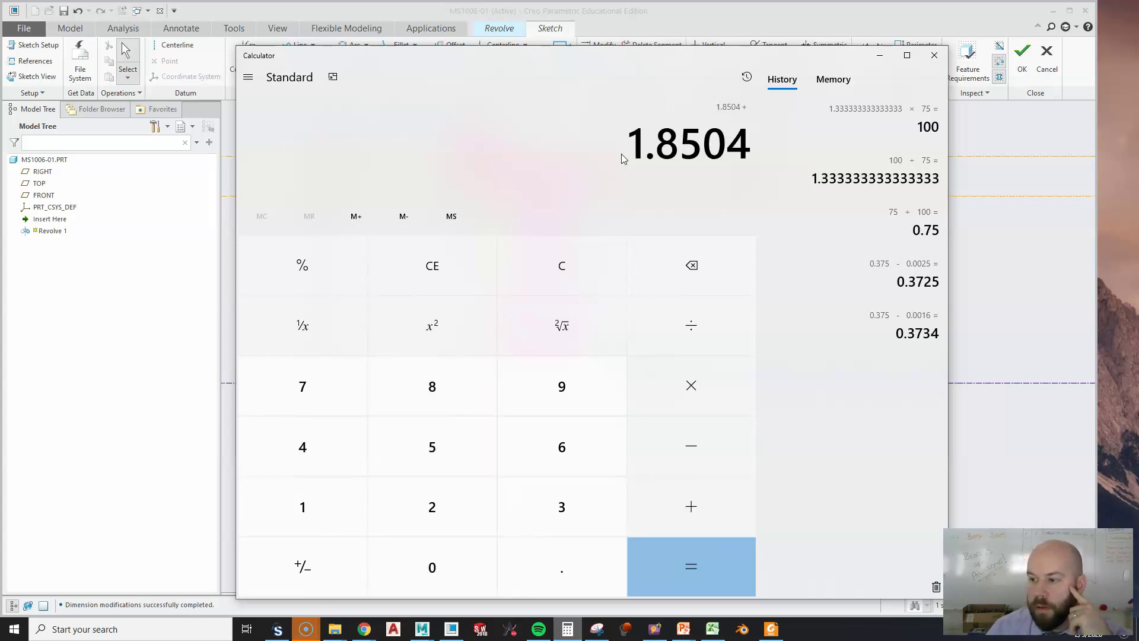
{"action": "type", "text": "498"}
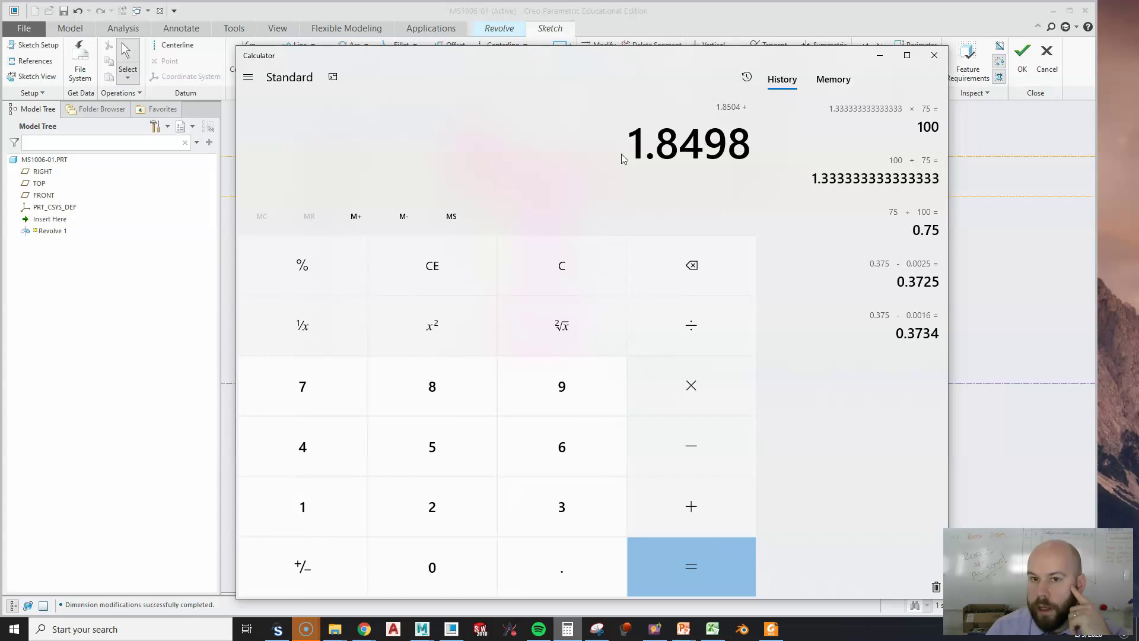
{"action": "key", "text": "Return"}
{"action": "type", "text": "/2"}
{"action": "key", "text": "Return"}
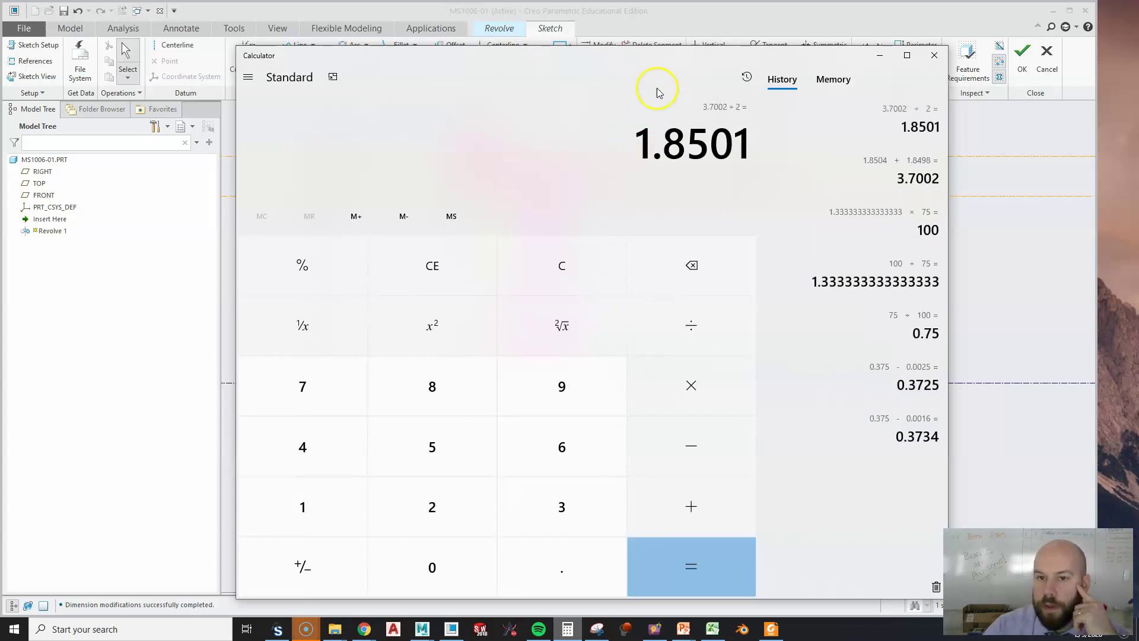
Step: Return to Creo Parametric and set the hub's bore diameter to 1.85
{"action": "left_click", "coordinate": [880, 56]}
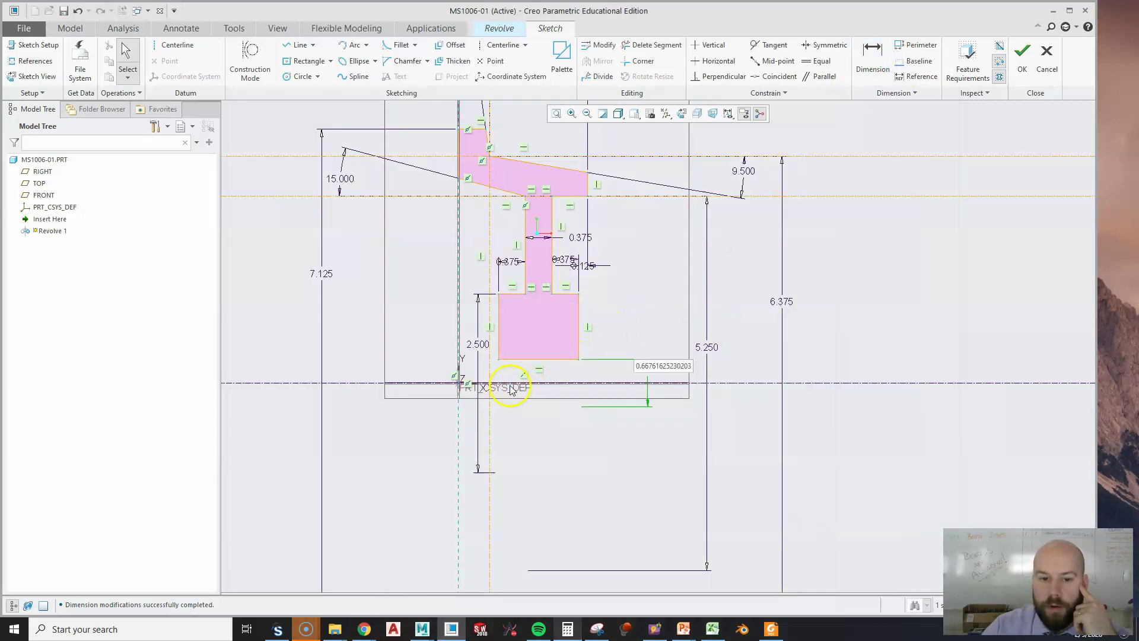
{"action": "type", "text": "1.85"}
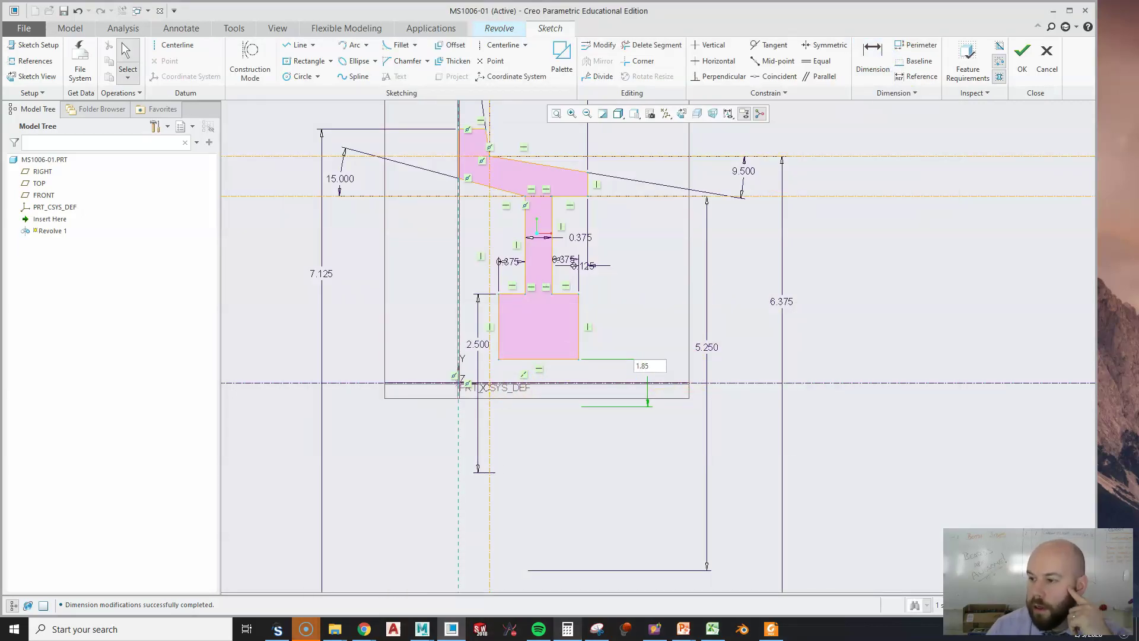
{"action": "key", "text": "Return"}
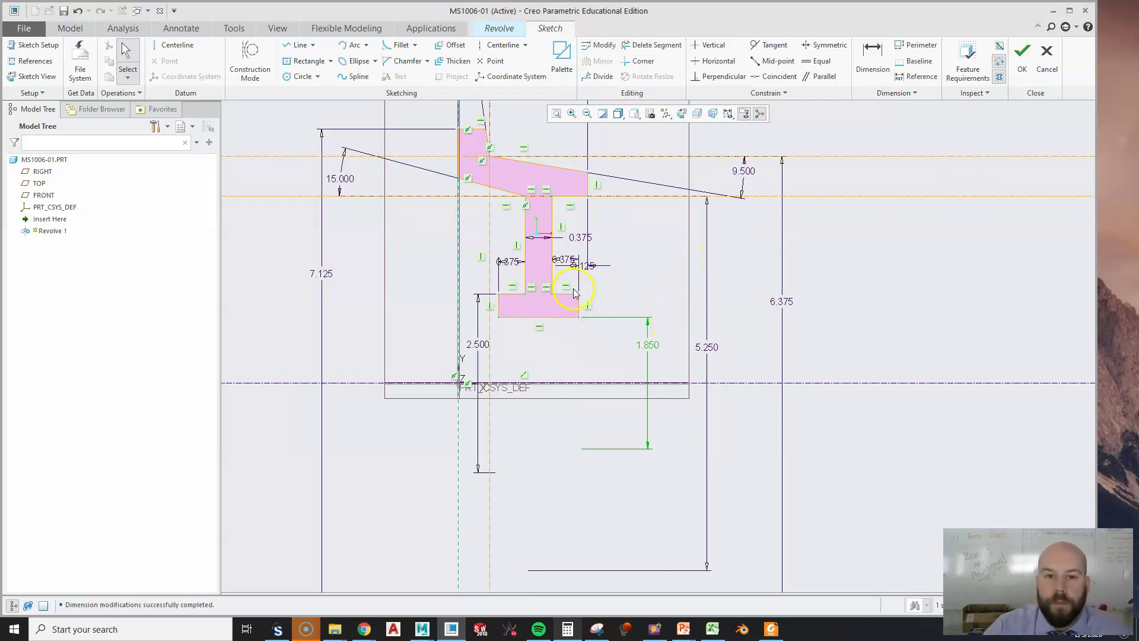
Step: Space out the 0.125 offset and the three 0.375 width dimensions beside the web so their values are clear of the profile
{"action": "scroll", "coordinate": [575, 292], "scroll_direction": "up", "scroll_amount": 1}
{"action": "scroll", "coordinate": [596, 321], "scroll_direction": "down", "scroll_amount": 3}
{"action": "left_click_drag", "start_coordinate": [586, 314], "coordinate": [630, 269]}
{"action": "left_click_drag", "start_coordinate": [561, 306], "coordinate": [619, 315]}
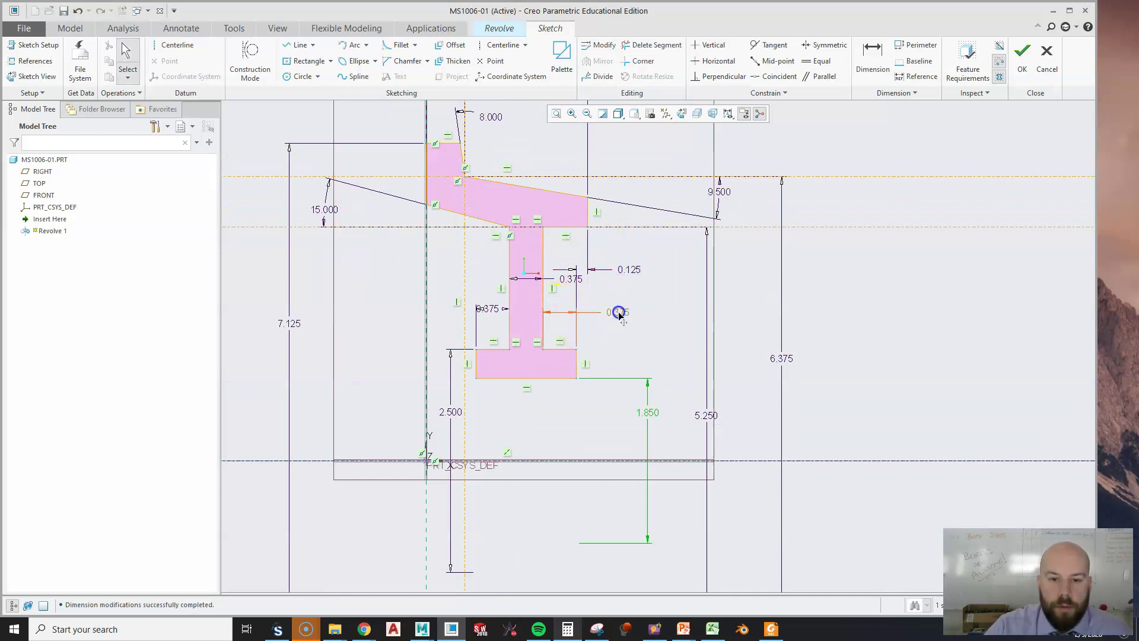
{"action": "left_click_drag", "start_coordinate": [571, 279], "coordinate": [616, 292]}
{"action": "left_click_drag", "start_coordinate": [492, 313], "coordinate": [443, 302]}
{"action": "scroll", "coordinate": [632, 467], "scroll_direction": "up", "scroll_amount": 2}
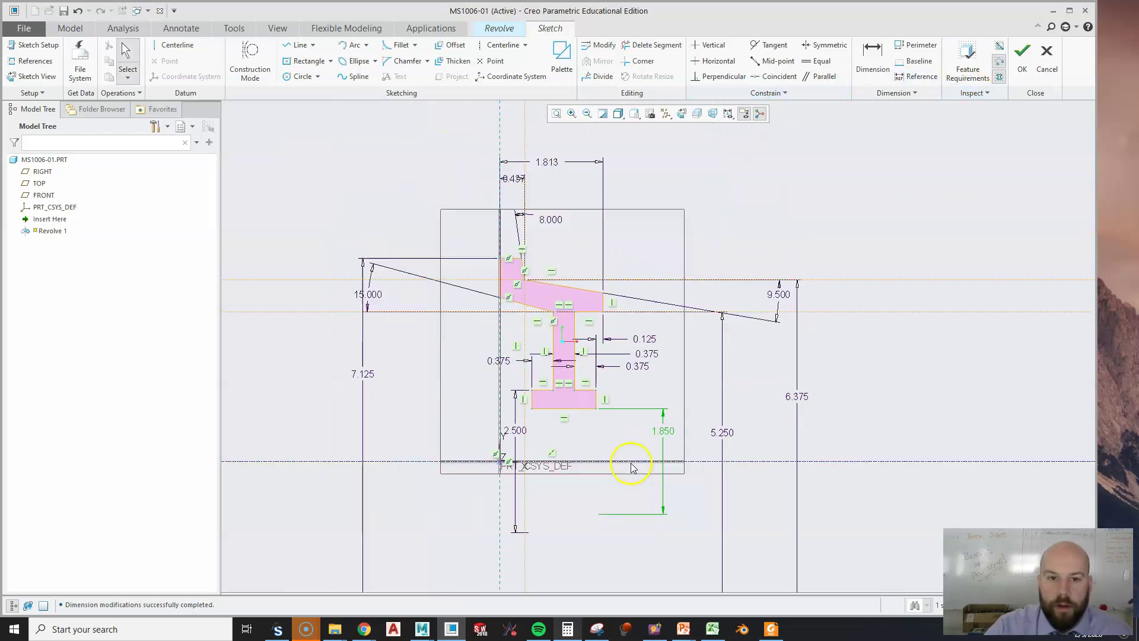
Step: Finish the cross-section sketch, complete the 360° revolve, and show the whole wheel in its standard orientation
{"action": "left_click", "coordinate": [1022, 53]}
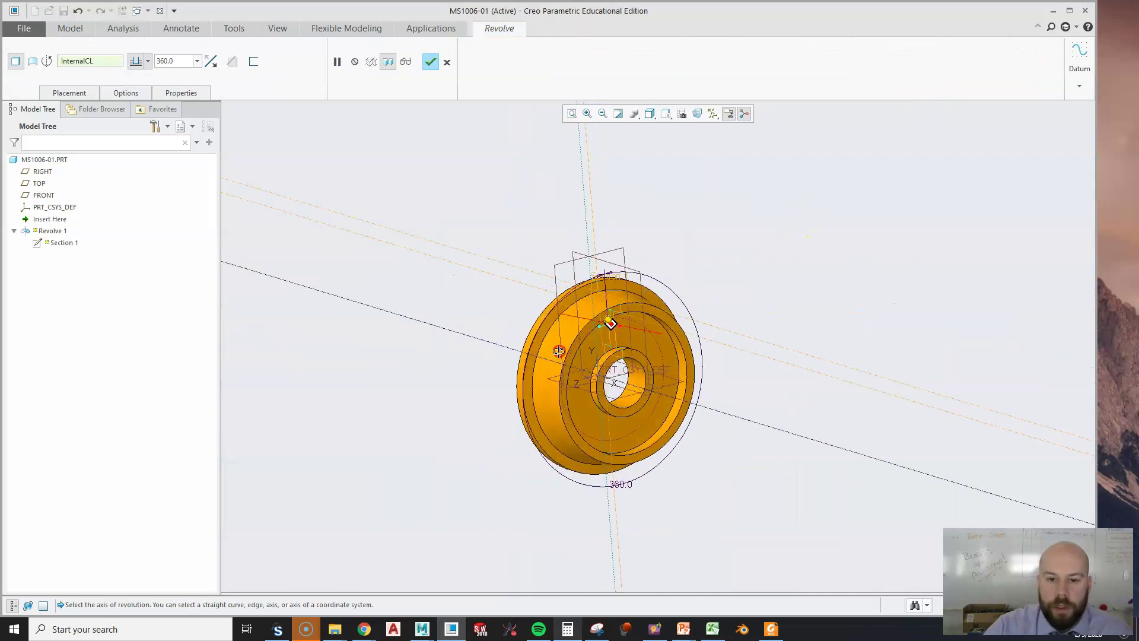
{"action": "middle_click_drag", "start_coordinate": [641, 344], "coordinate": [773, 400]}
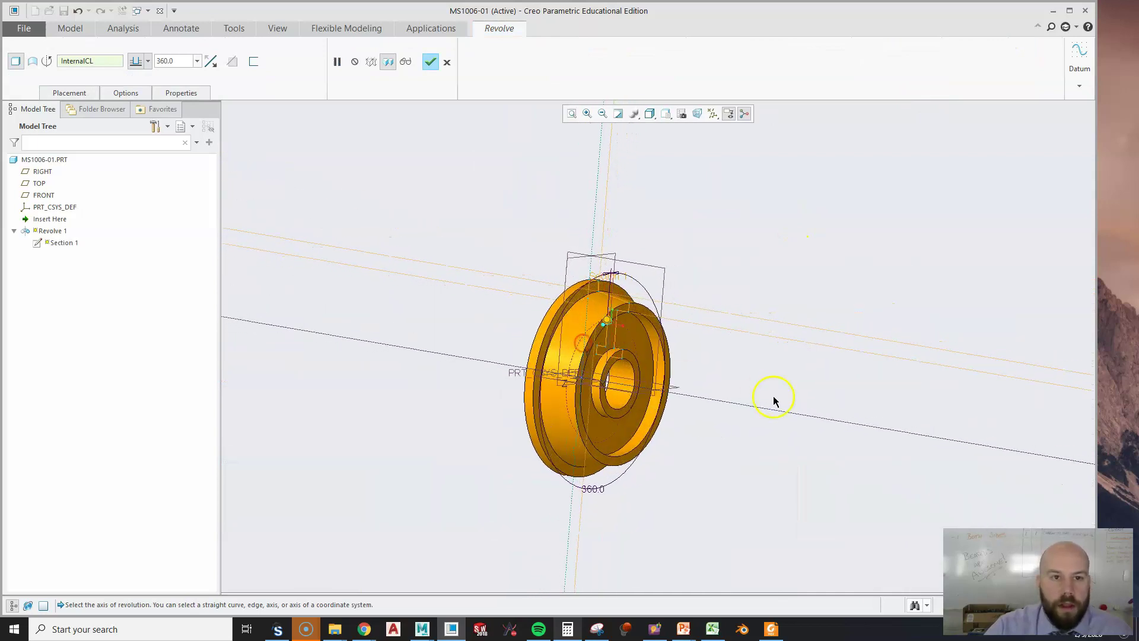
{"action": "middle_click", "coordinate": [791, 241]}
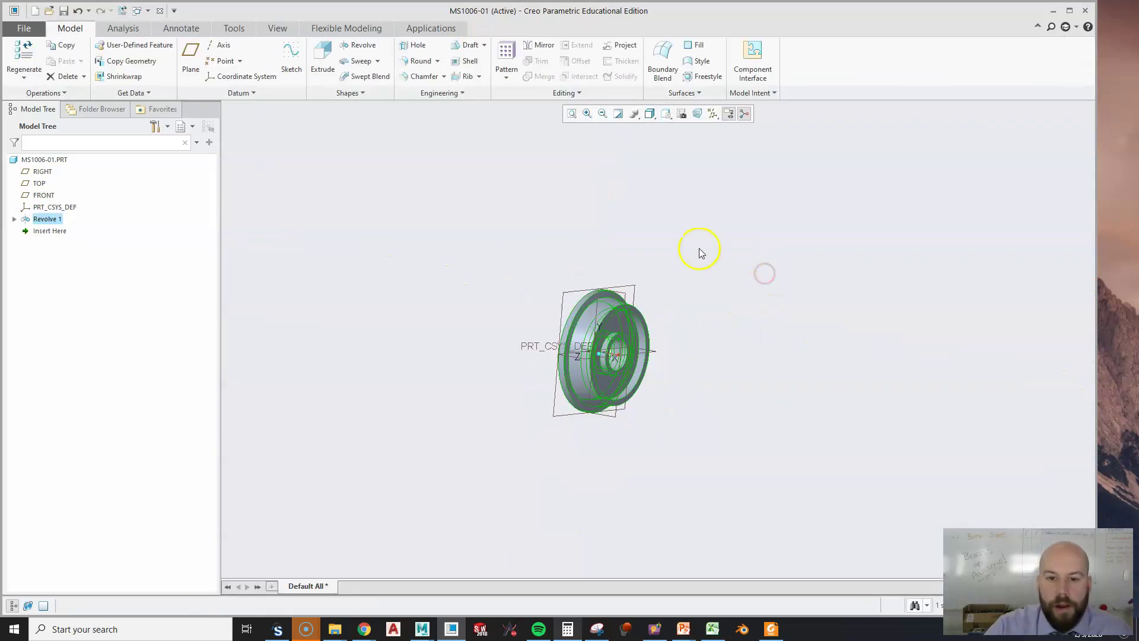
{"action": "left_click", "coordinate": [572, 113]}
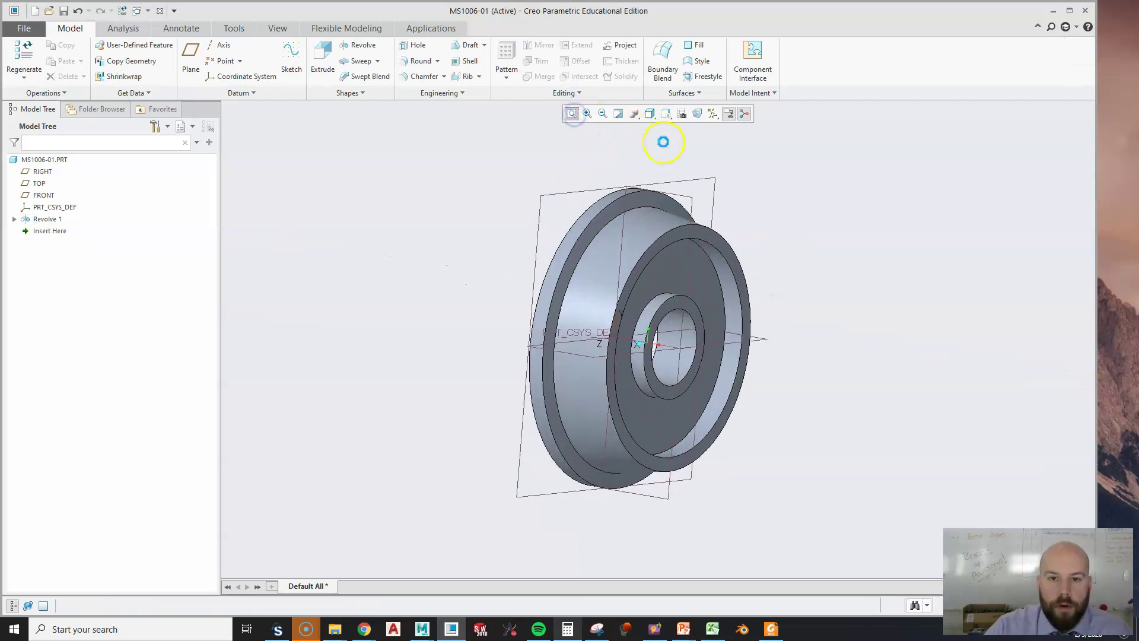
{"action": "left_click", "coordinate": [666, 113]}
{"action": "left_click", "coordinate": [630, 131]}
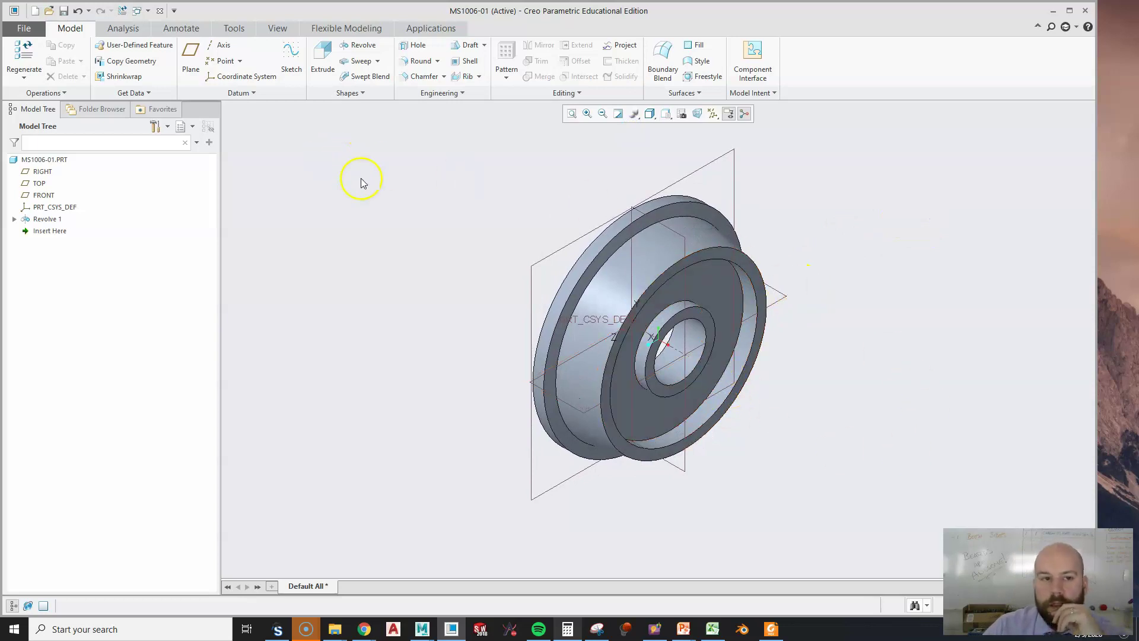
Step: Start a second revolve with its sketch on the FRONT plane and display the model as wireframe
{"action": "left_click", "coordinate": [356, 45]}
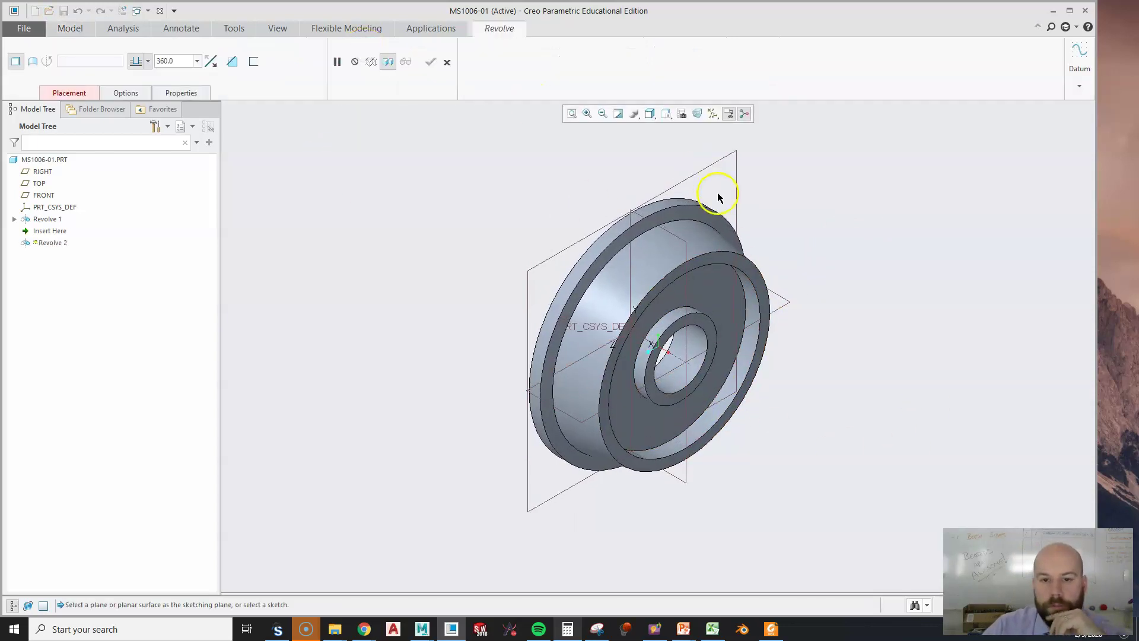
{"action": "left_click", "coordinate": [679, 242]}
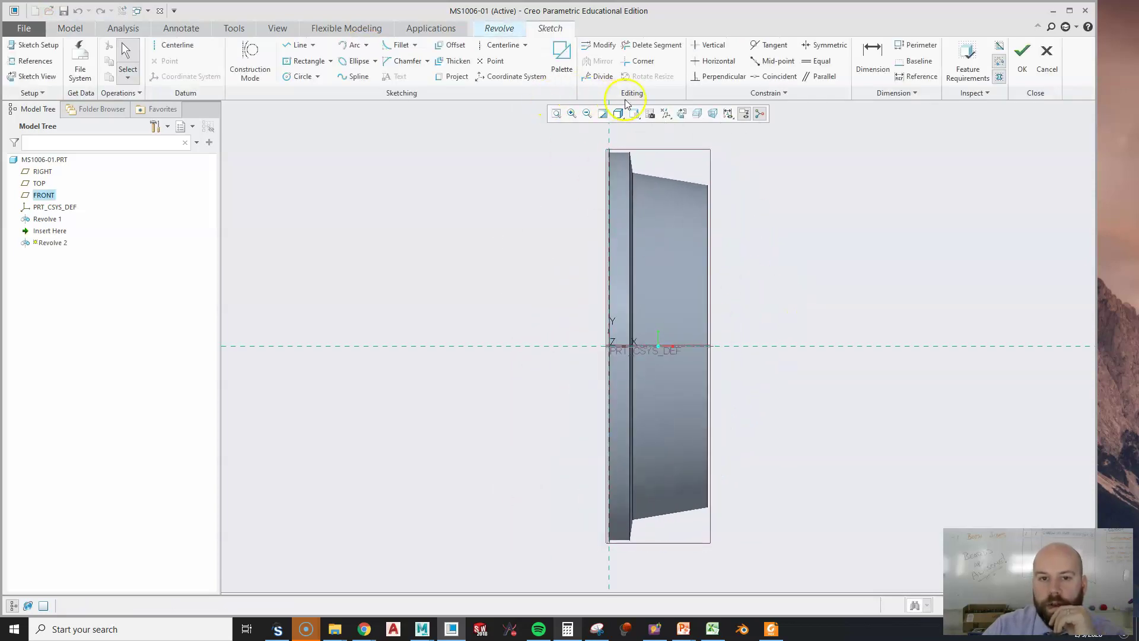
{"action": "left_click", "coordinate": [620, 116]}
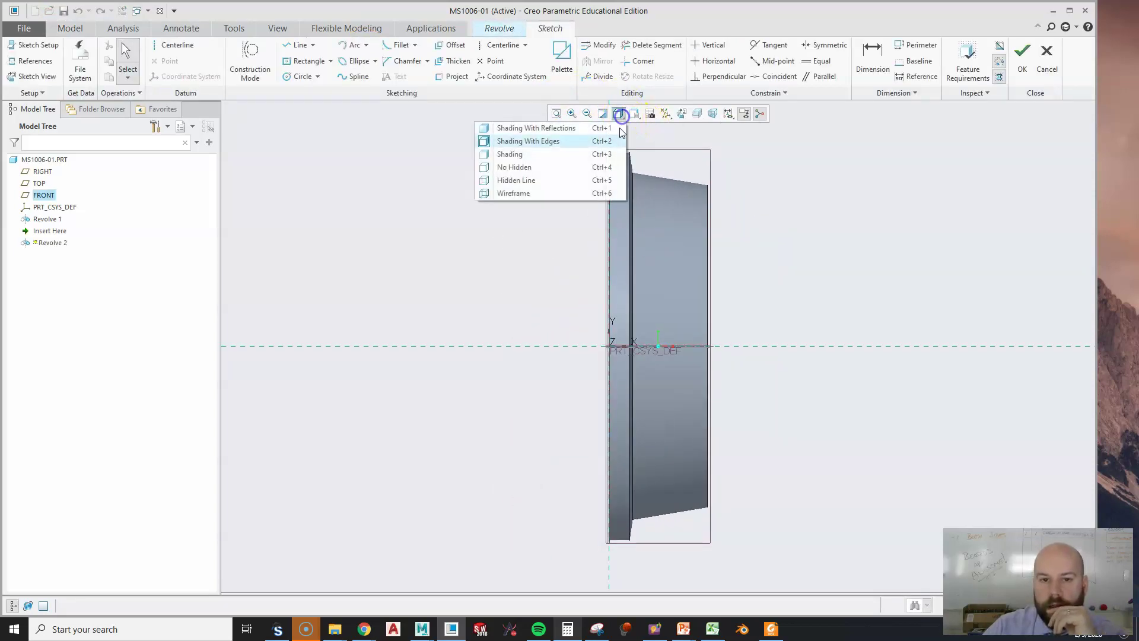
{"action": "left_click", "coordinate": [553, 193]}
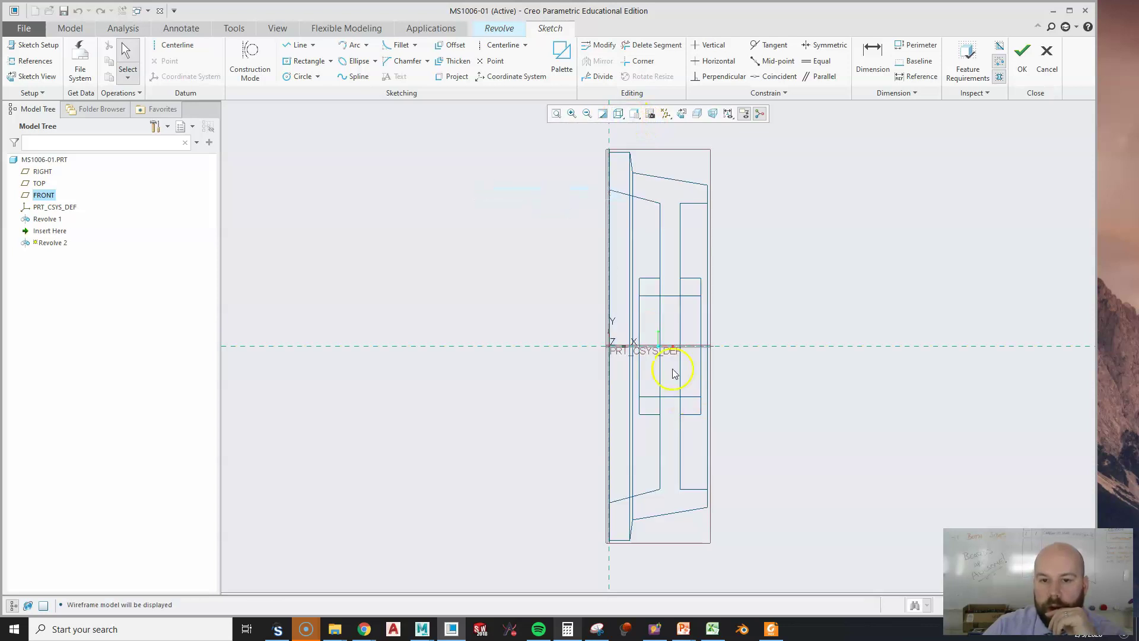
{"action": "scroll", "coordinate": [682, 323], "scroll_direction": "up", "scroll_amount": 3}
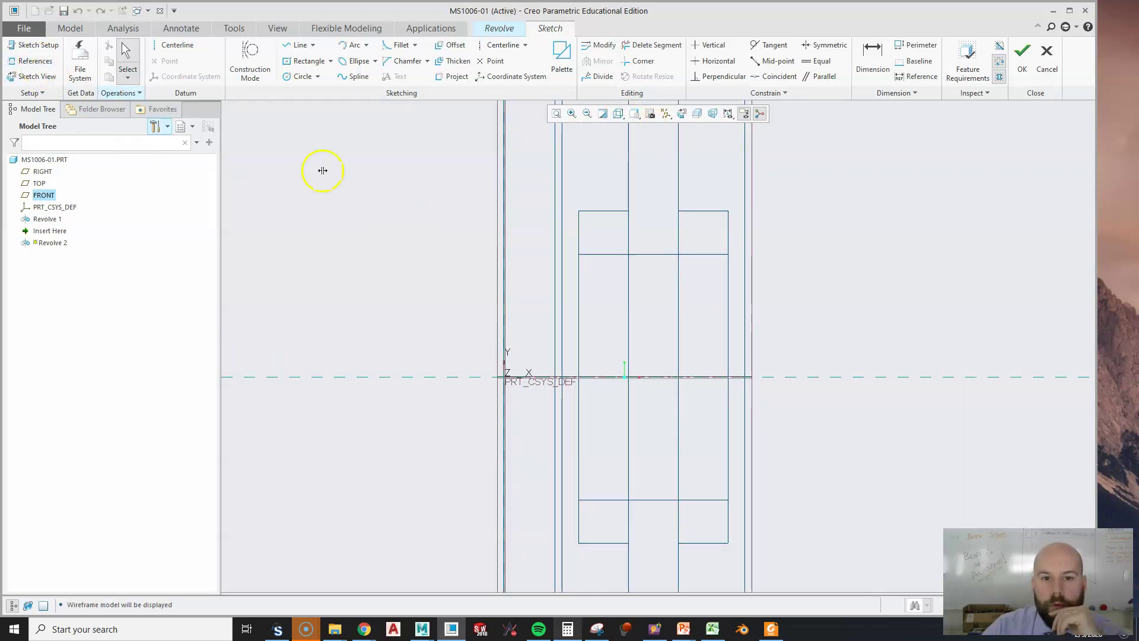
Step: Add the upper edge of the hub bore and both hub end faces as sketch references
{"action": "right_click", "coordinate": [819, 247]}
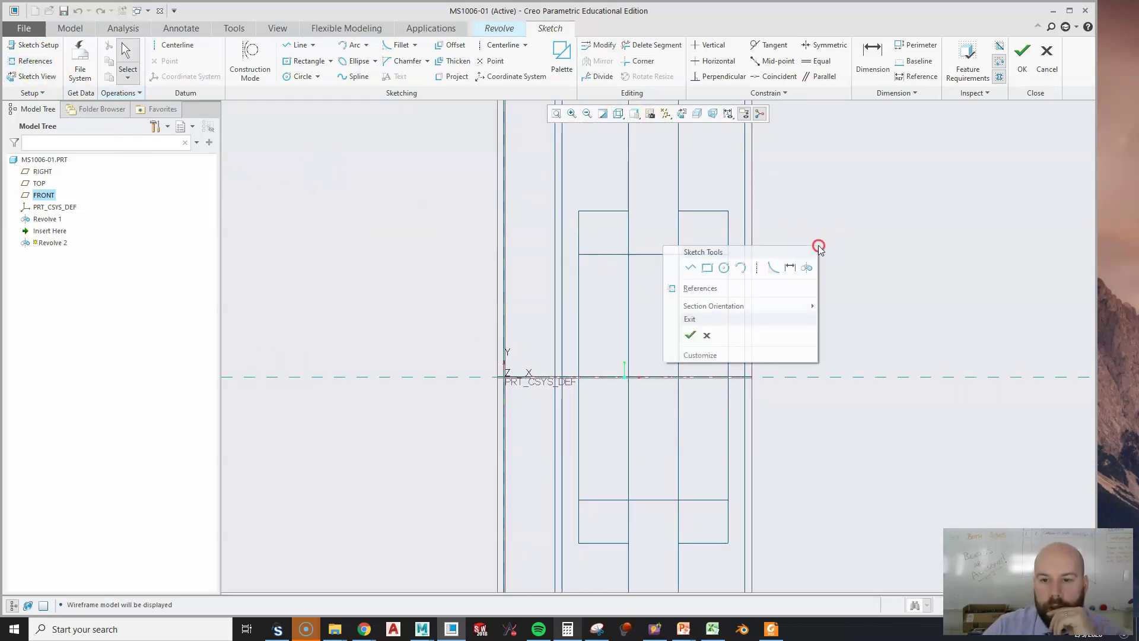
{"action": "left_click", "coordinate": [705, 289]}
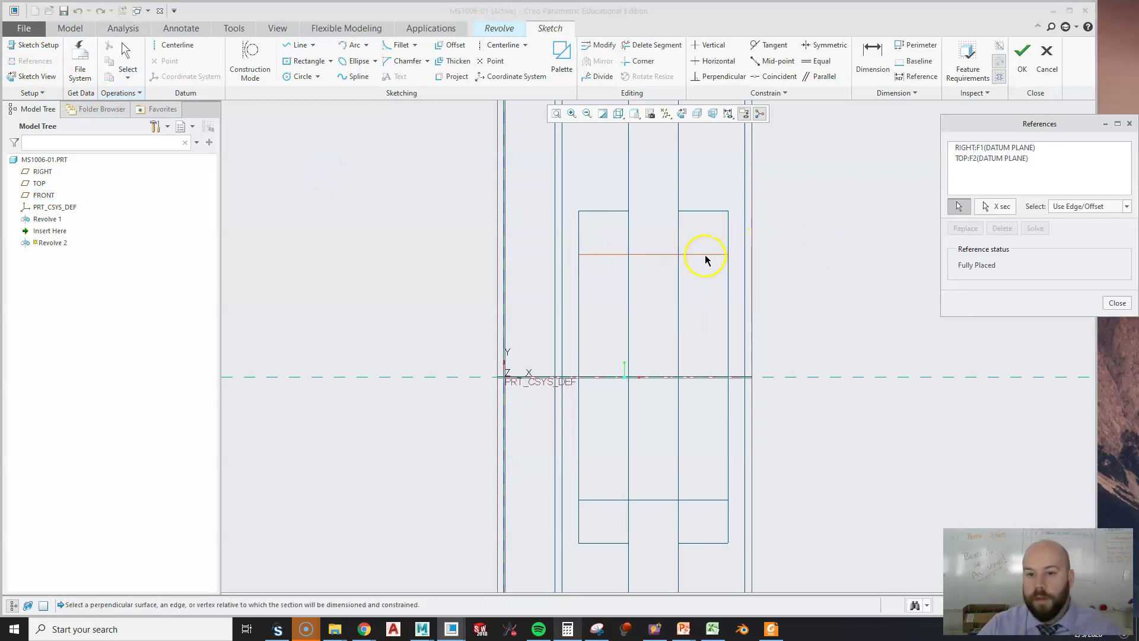
{"action": "left_click", "coordinate": [705, 256]}
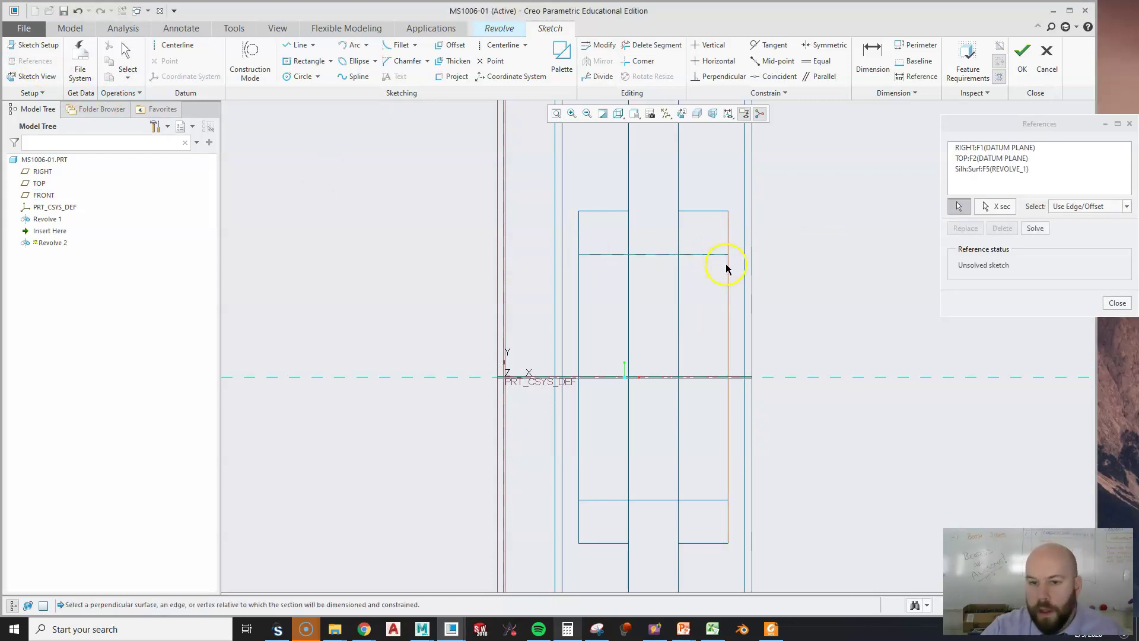
{"action": "left_click", "coordinate": [725, 265]}
{"action": "left_click", "coordinate": [581, 279]}
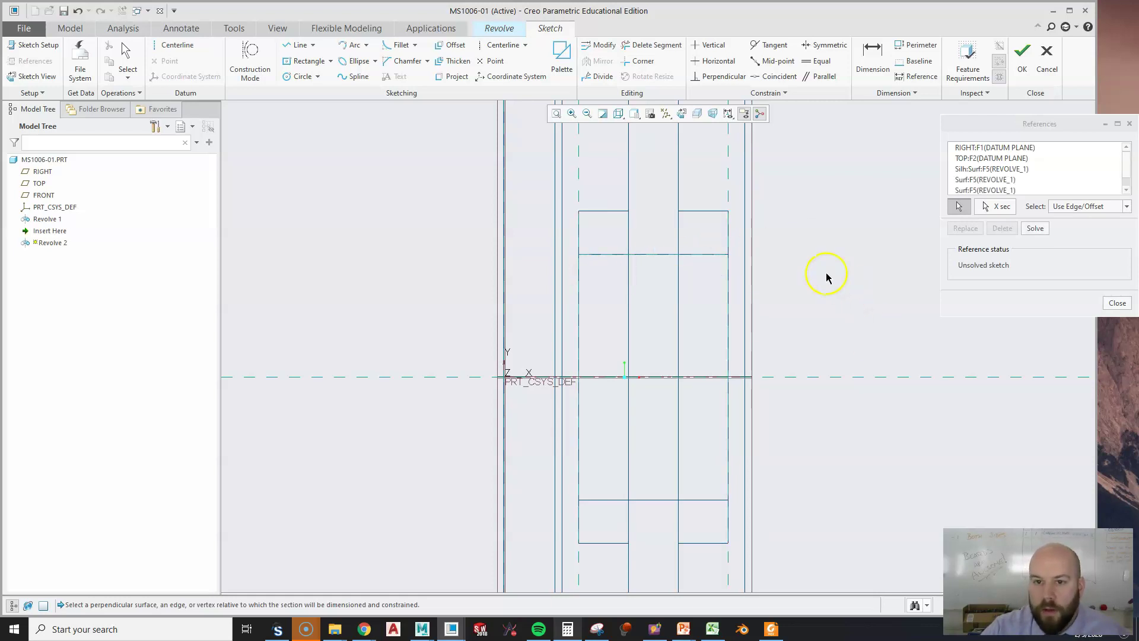
{"action": "left_click", "coordinate": [1117, 302]}
Step: Place a horizontal datum centerline along the wheel's axis as the axis of revolution
{"action": "left_click", "coordinate": [181, 48]}
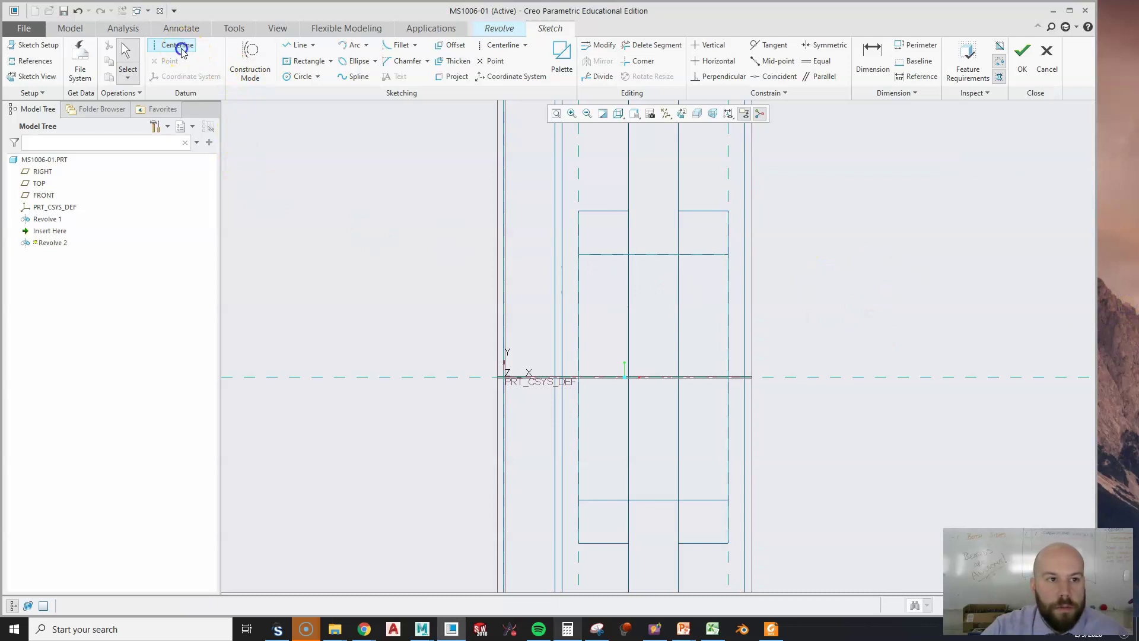
{"action": "left_click", "coordinate": [641, 376]}
{"action": "left_click", "coordinate": [705, 376]}
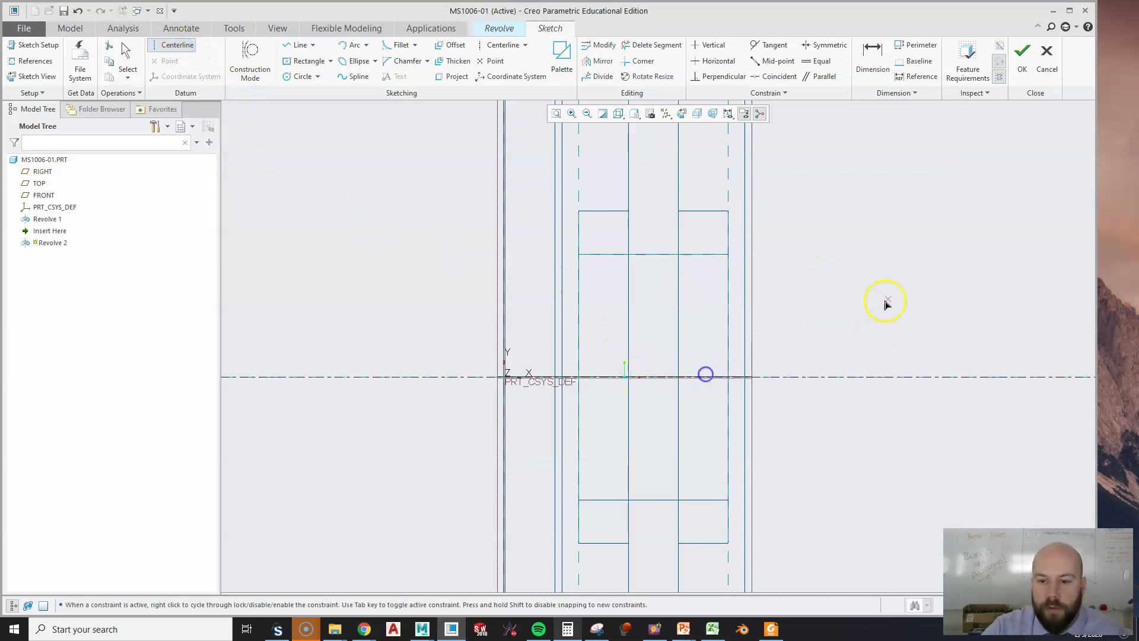
{"action": "middle_click", "coordinate": [899, 297]}
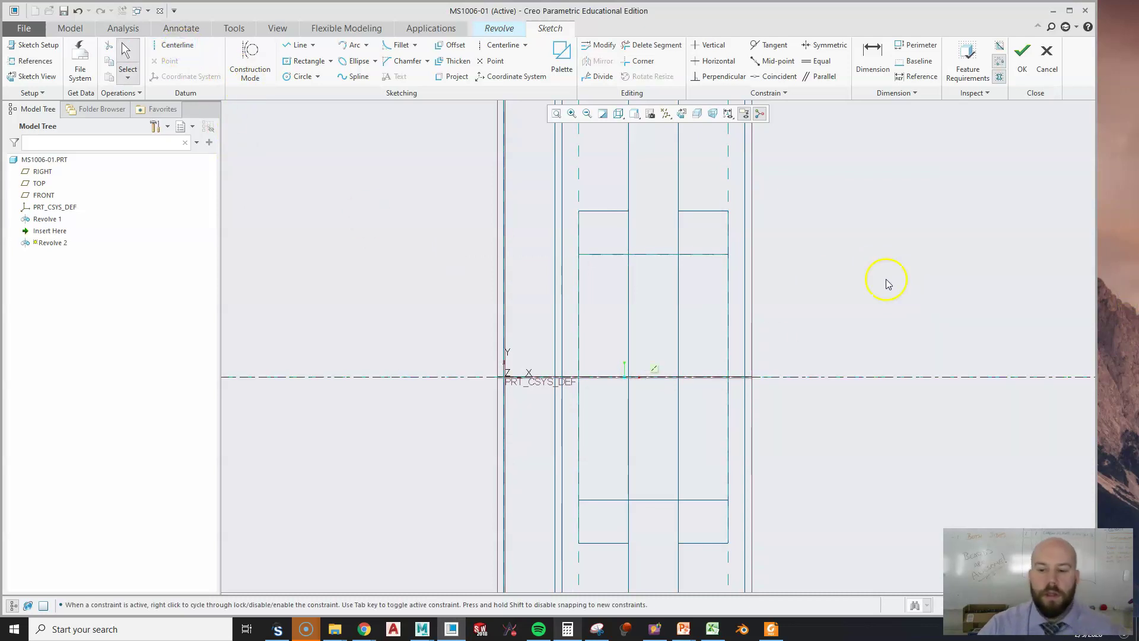
{"action": "left_click", "coordinate": [301, 47]}
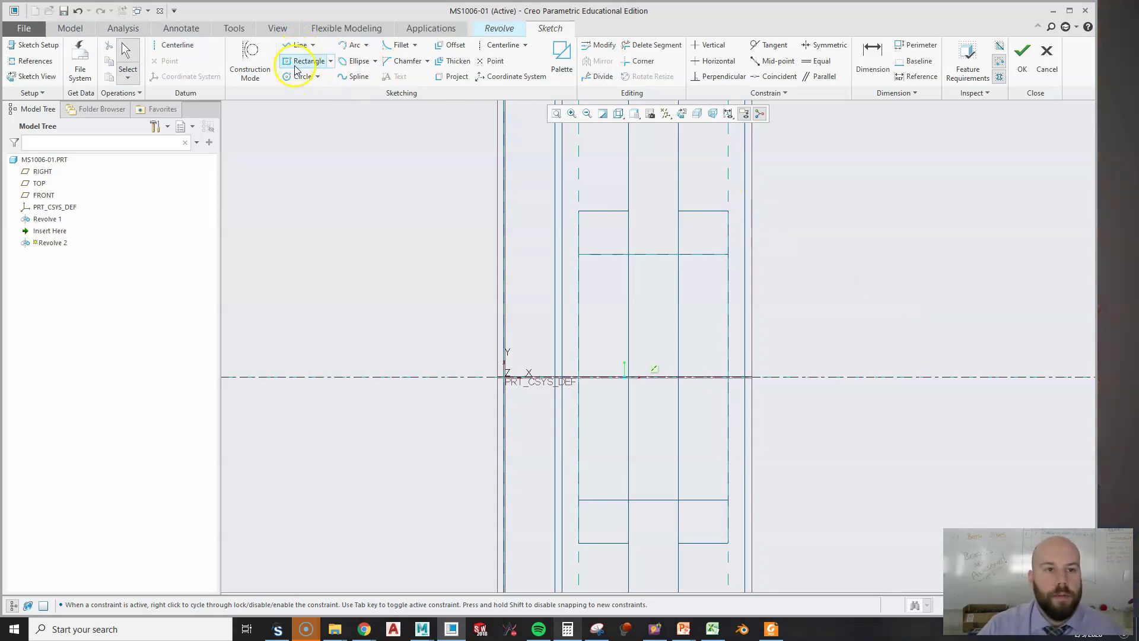
{"action": "left_click", "coordinate": [304, 61]}
{"action": "scroll", "coordinate": [595, 235], "scroll_direction": "up", "scroll_amount": 4}
{"action": "left_click", "coordinate": [603, 273]}
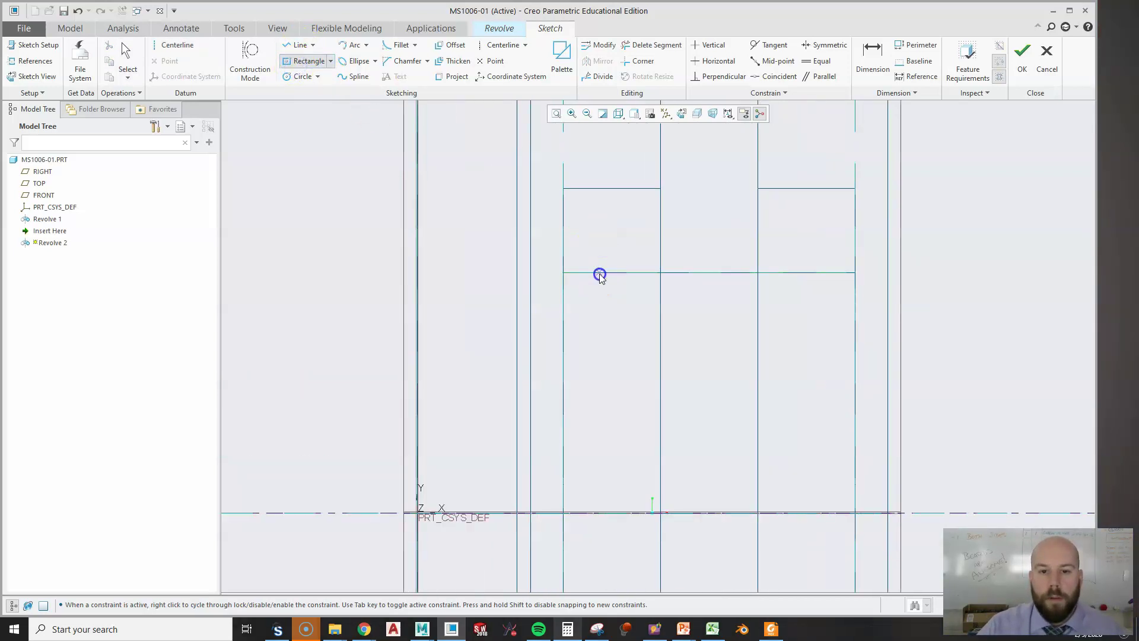
{"action": "middle_click", "coordinate": [612, 266]}
Step: Sketch two equally high corner rectangles on the upper bore edge, about 0.14 wide near one hub face and about 0.13 wide near the other
{"action": "left_click", "coordinate": [330, 61]}
{"action": "left_click", "coordinate": [275, 75]}
{"action": "left_click", "coordinate": [597, 273]}
{"action": "left_click", "coordinate": [633, 240]}
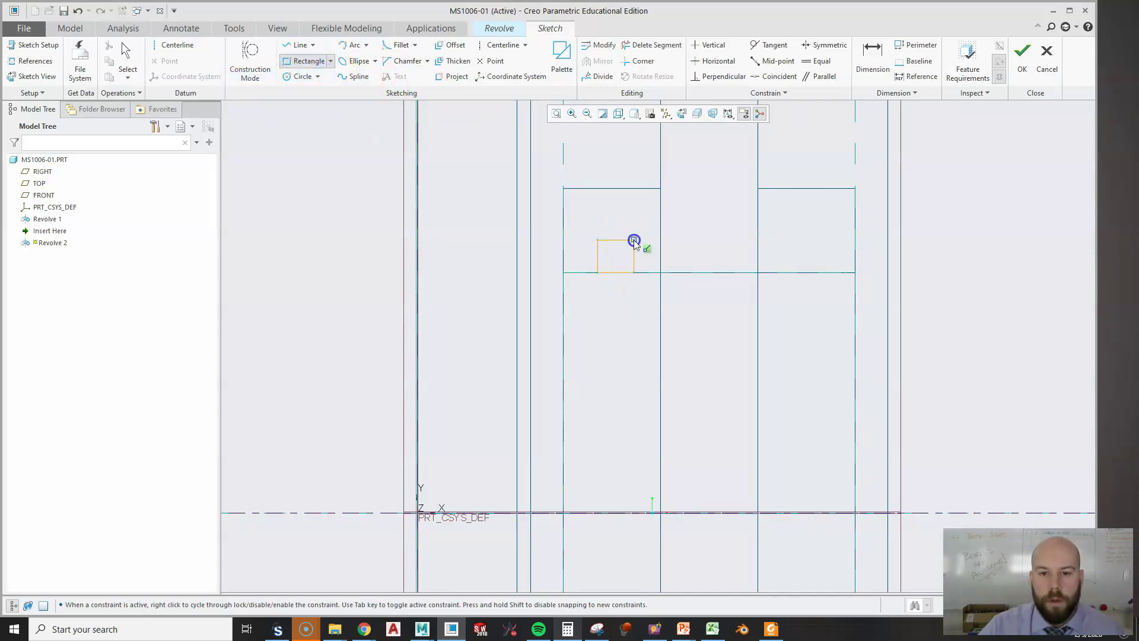
{"action": "left_click", "coordinate": [794, 274]}
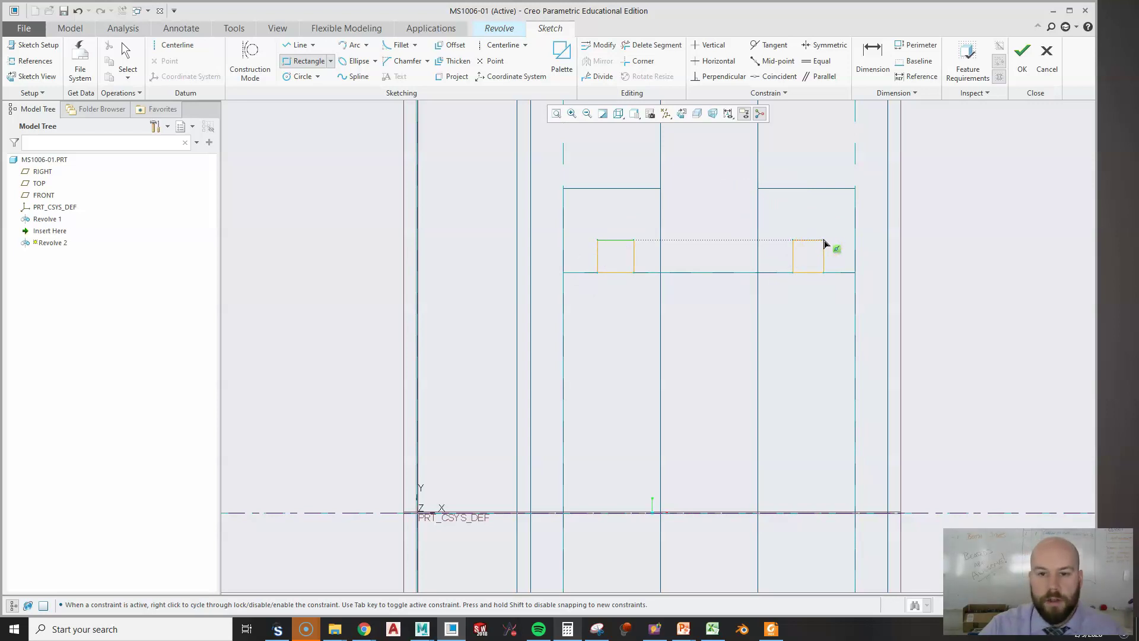
{"action": "left_click", "coordinate": [826, 240]}
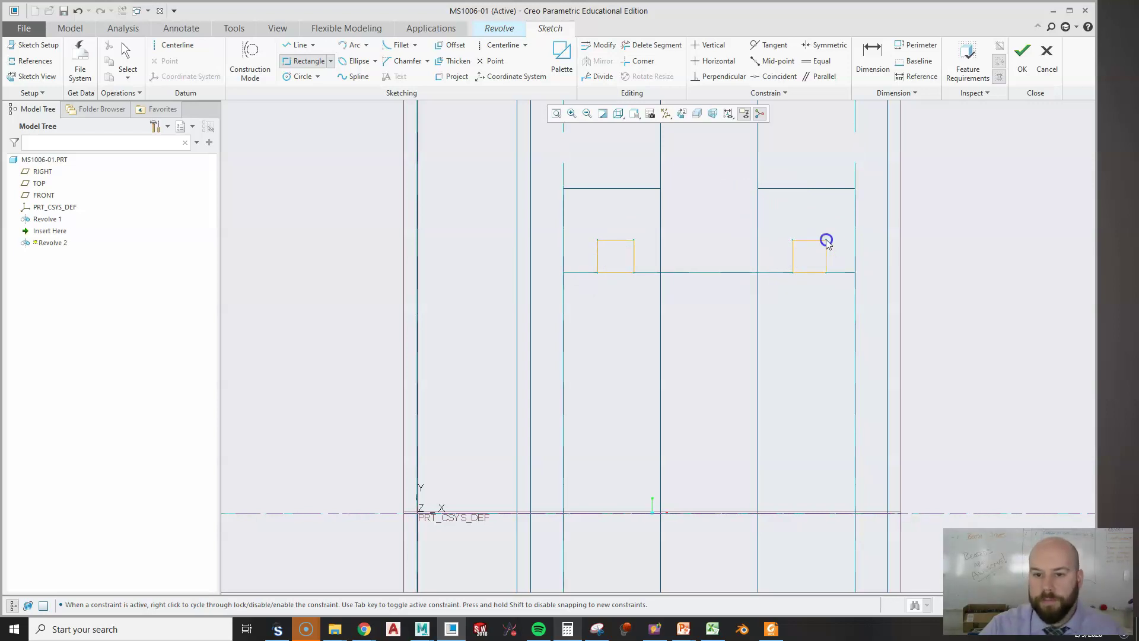
{"action": "middle_click", "coordinate": [919, 242]}
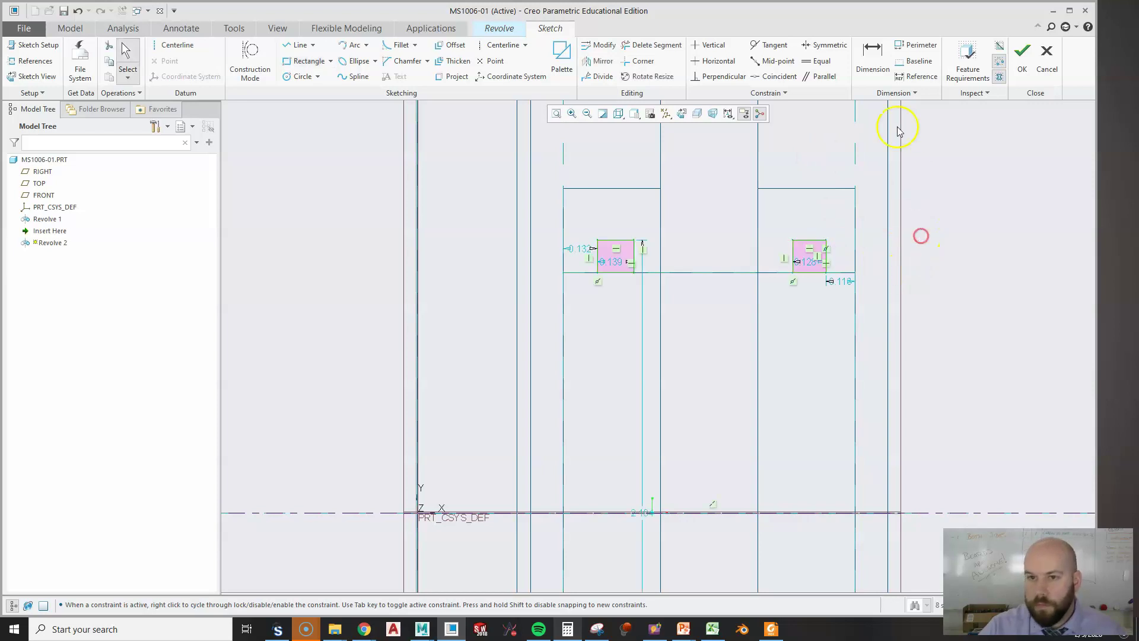
Step: Constrain the upper edges of the two groove rectangles to equal length
{"action": "left_click", "coordinate": [811, 63]}
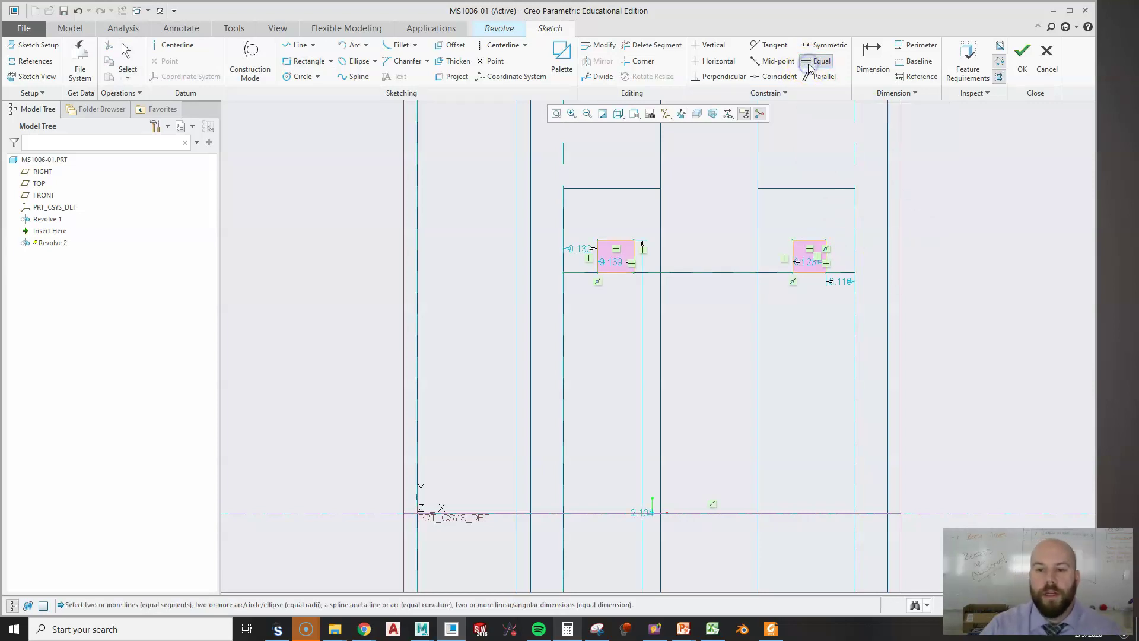
{"action": "left_click", "coordinate": [808, 244]}
{"action": "left_click", "coordinate": [612, 242]}
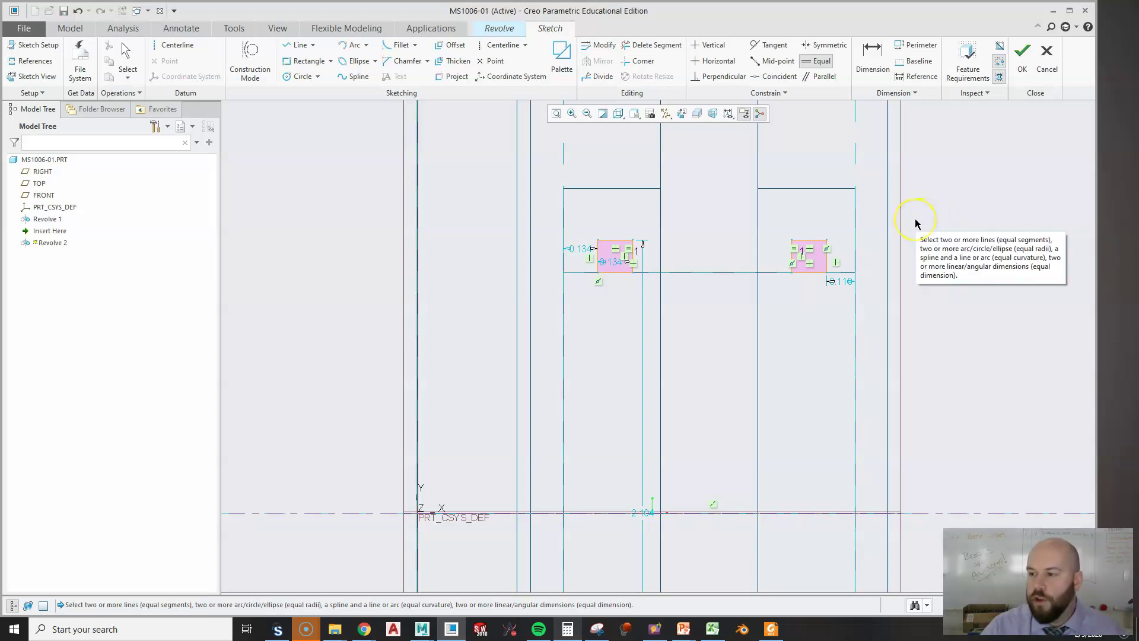
Step: Dimension the grooves' outer diameter from the first rectangle's upper edge about the wheel's axis
{"action": "left_click", "coordinate": [870, 60]}
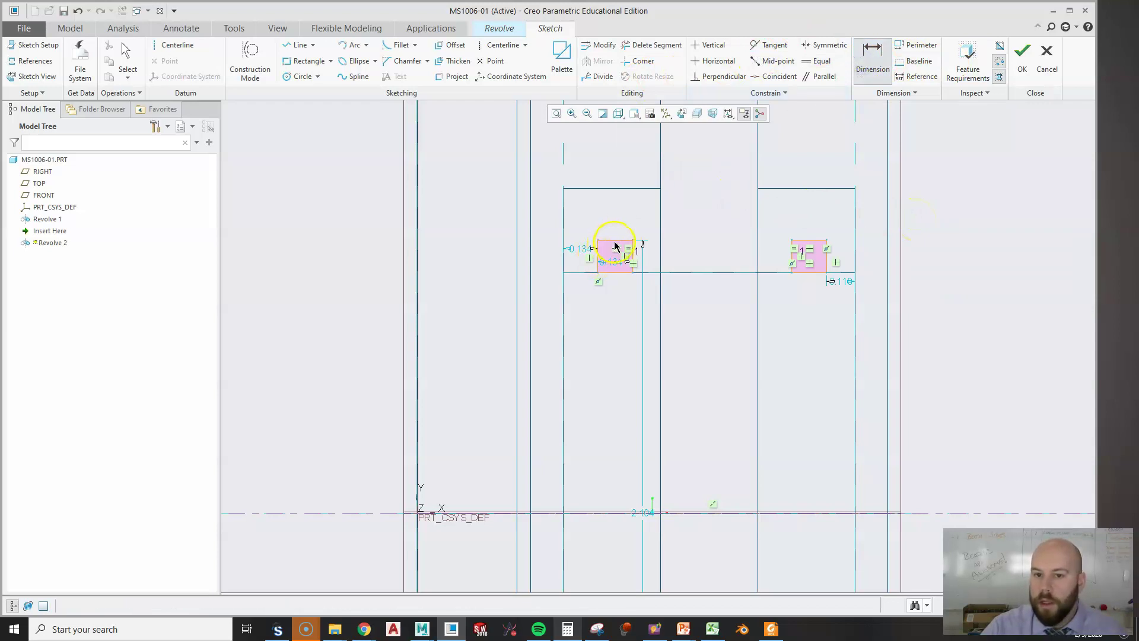
{"action": "middle_click", "coordinate": [596, 360]}
{"action": "left_click_drag", "start_coordinate": [647, 514], "coordinate": [468, 420]}
{"action": "left_click", "coordinate": [873, 59]}
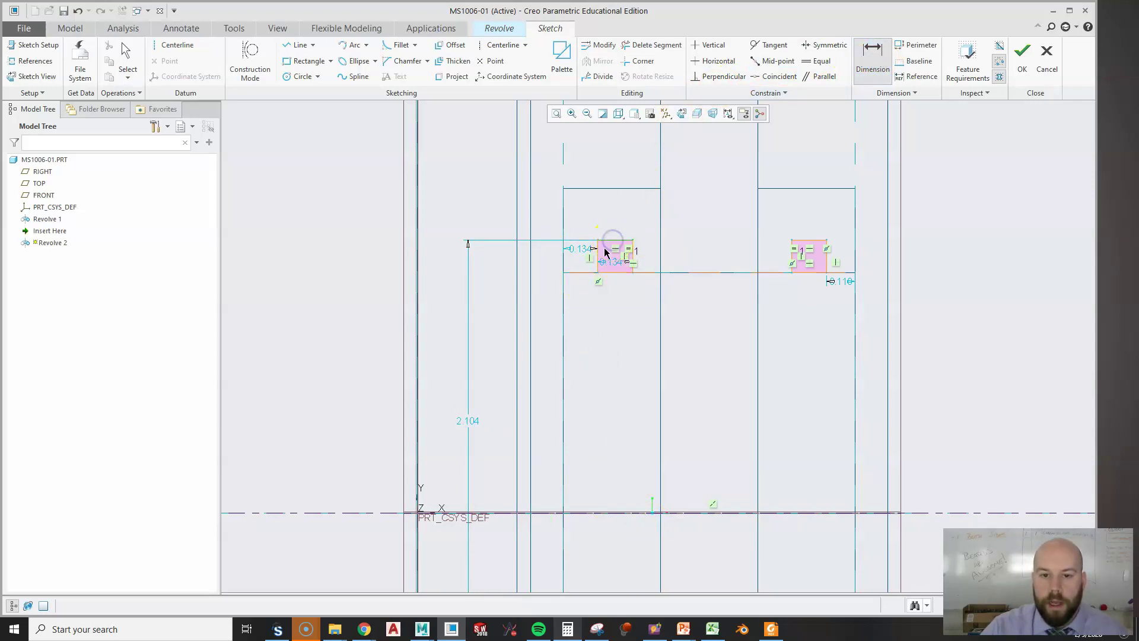
{"action": "left_click", "coordinate": [362, 513]}
{"action": "left_click", "coordinate": [614, 242]}
{"action": "middle_click", "coordinate": [330, 349]}
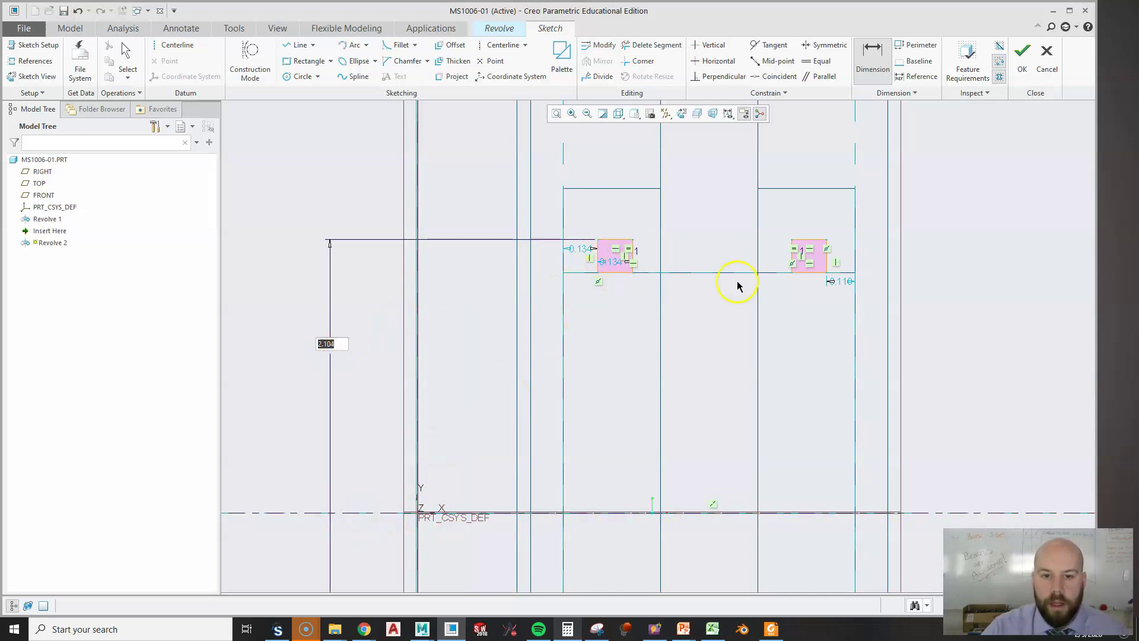
Step: Dimension the first rectangle's width and set its offset from the adjacent hub end face to 0.125
{"action": "left_click", "coordinate": [619, 241]}
{"action": "middle_click", "coordinate": [612, 147]}
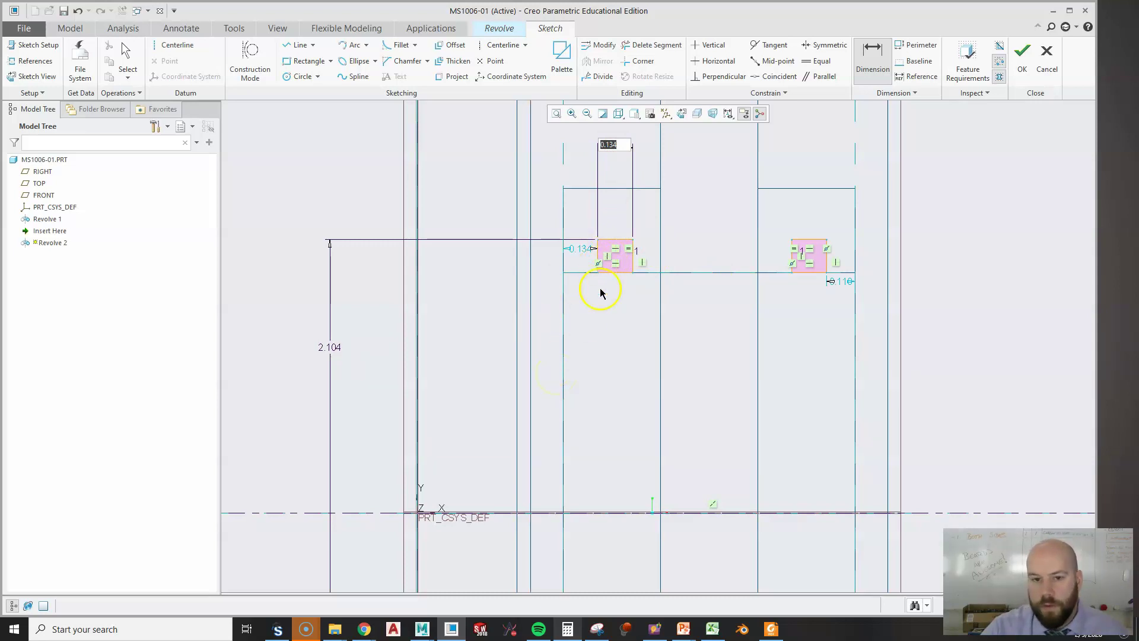
{"action": "key", "text": "Return"}
{"action": "left_click", "coordinate": [565, 310]}
{"action": "left_click", "coordinate": [547, 161]}
{"action": "middle_click", "coordinate": [547, 161]}
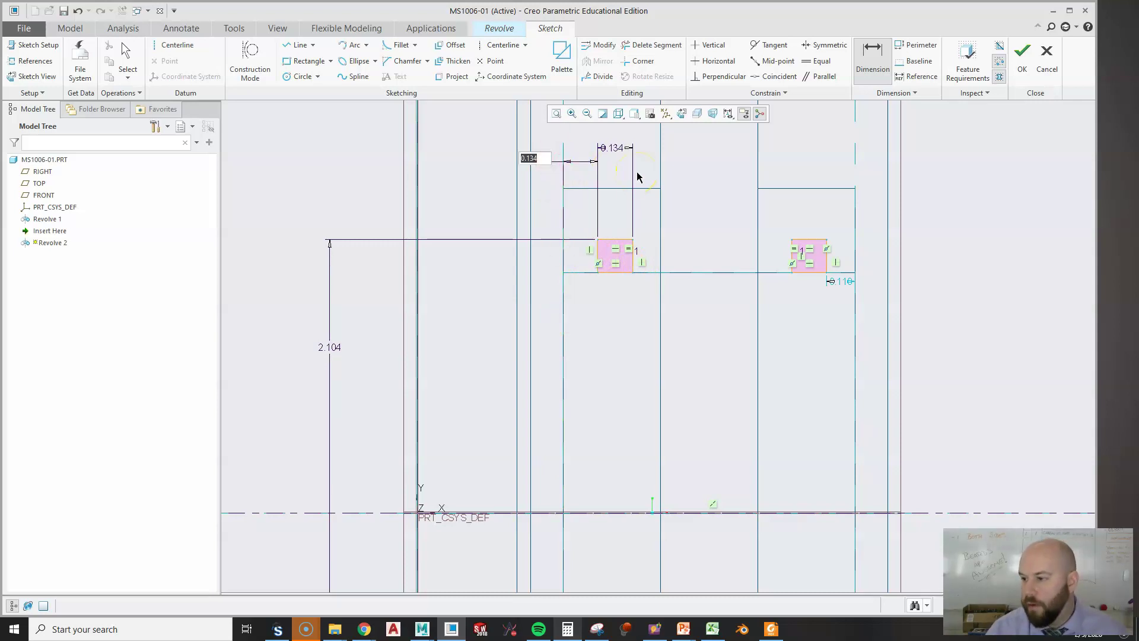
{"action": "type", "text": ".125"}
{"action": "key", "text": "Return"}
Step: Set the first groove rectangle's width to 0.159 and the grooves' outer diameter to 2.002
{"action": "left_click", "coordinate": [617, 152]}
{"action": "double_click", "coordinate": [617, 152]}
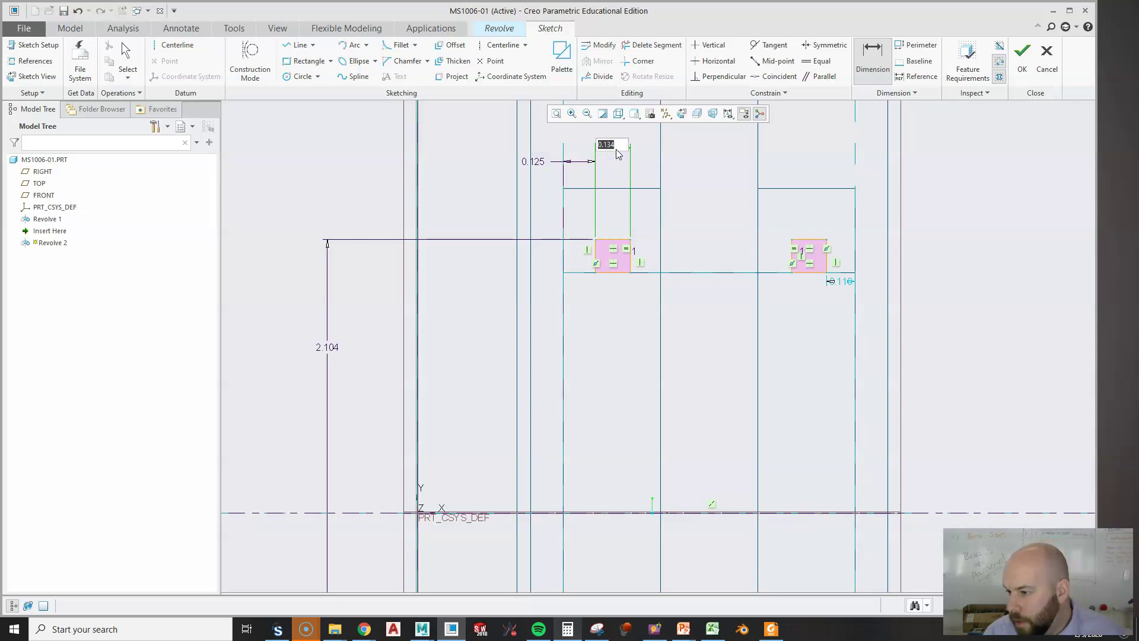
{"action": "type", "text": ".150"}
{"action": "key", "text": "Return"}
{"action": "left_click", "coordinate": [629, 232]}
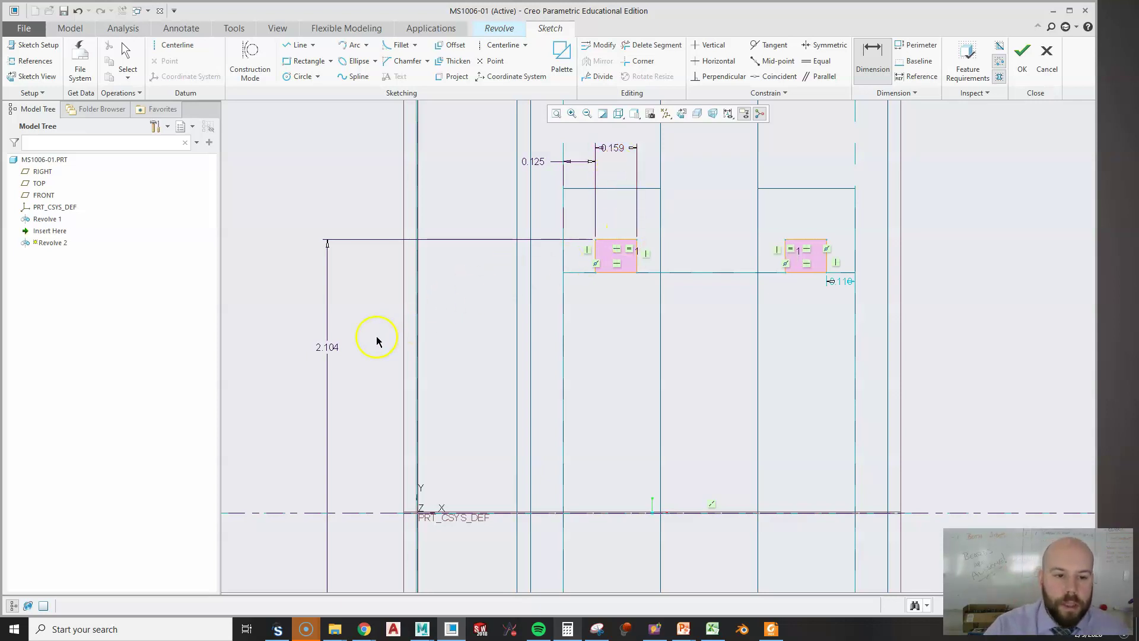
{"action": "double_click", "coordinate": [326, 346]}
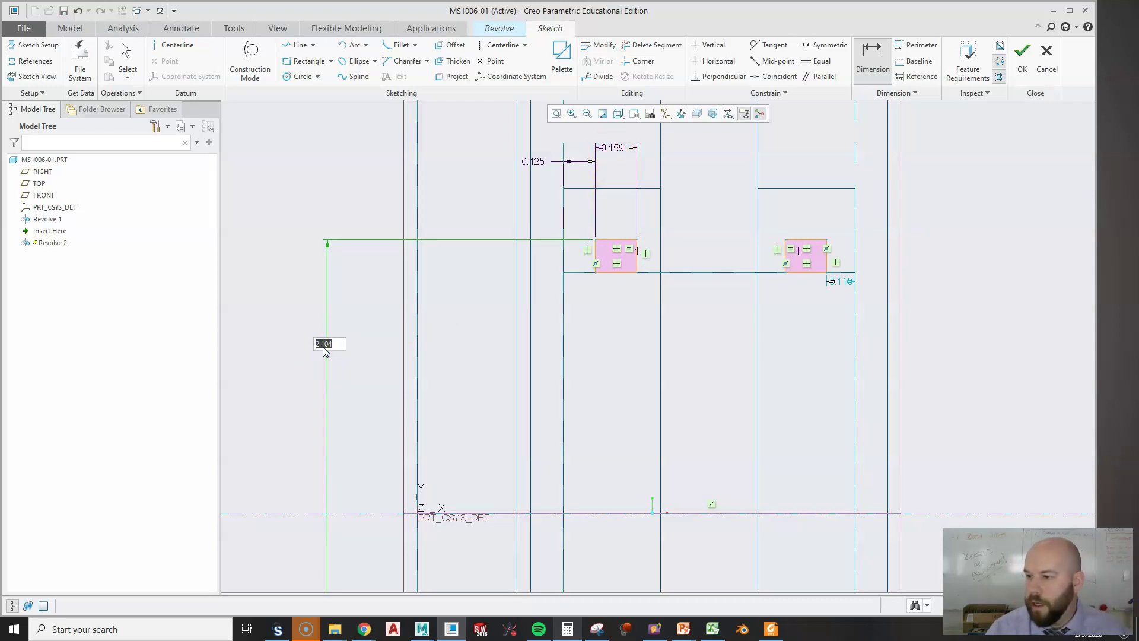
{"action": "type", "text": "2.002"}
{"action": "key", "text": "Return"}
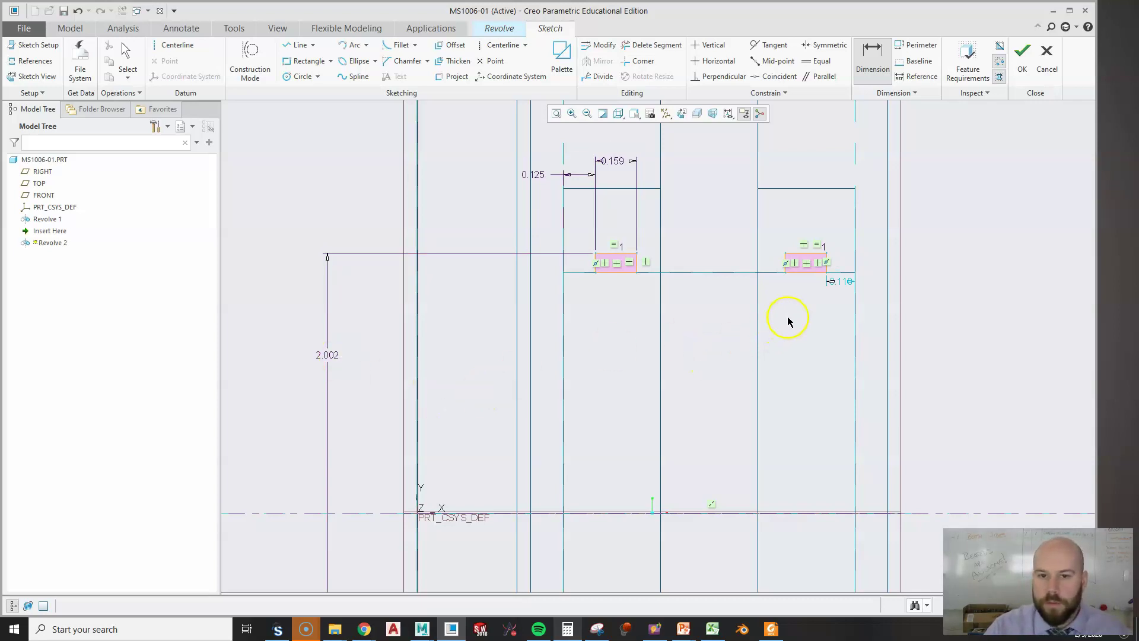
Step: Dimension the gap between the facing inner edges of the two groove rectangles as 0.5545
{"action": "left_click", "coordinate": [873, 59]}
{"action": "left_click", "coordinate": [785, 263]}
{"action": "middle_click", "coordinate": [714, 405]}
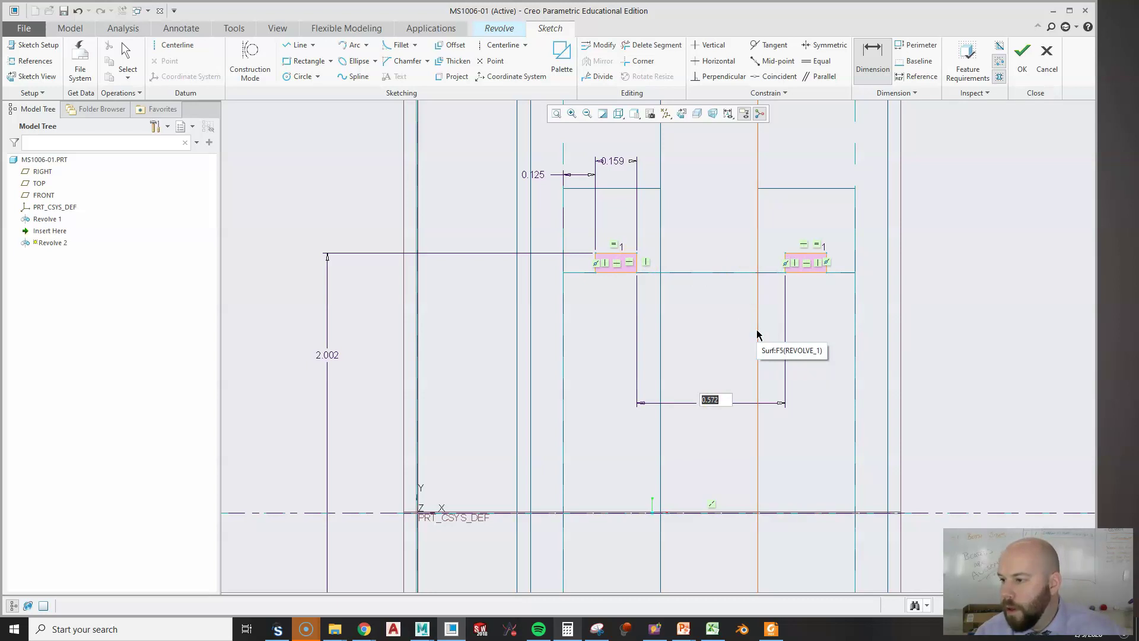
{"action": "type", "text": ".55"}
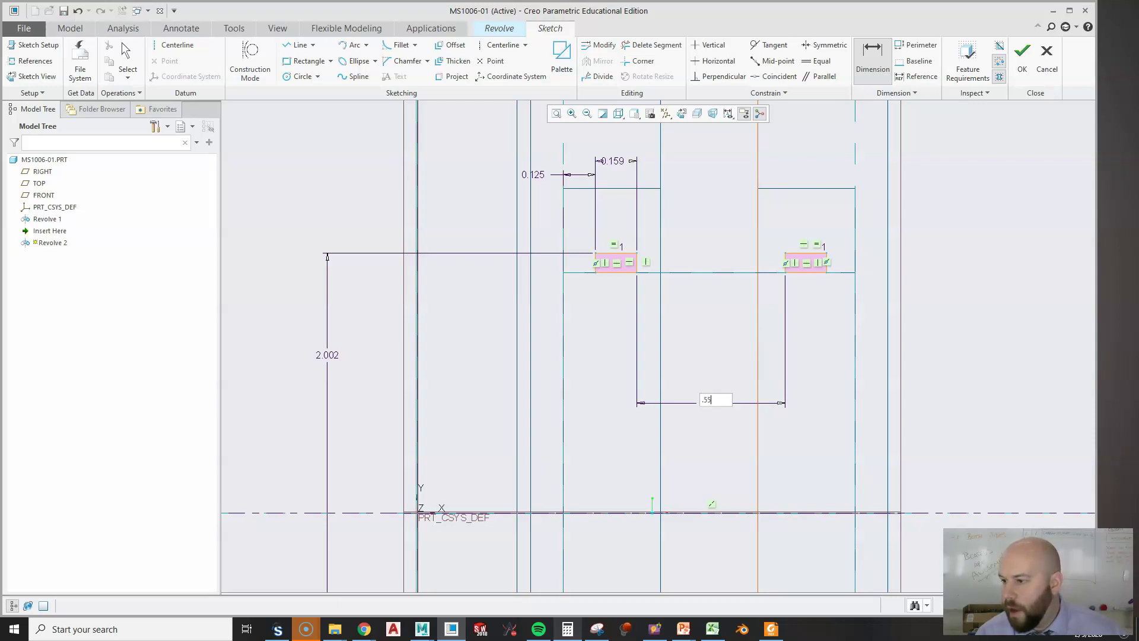
{"action": "type", "text": "45"}
{"action": "key", "text": "Return"}
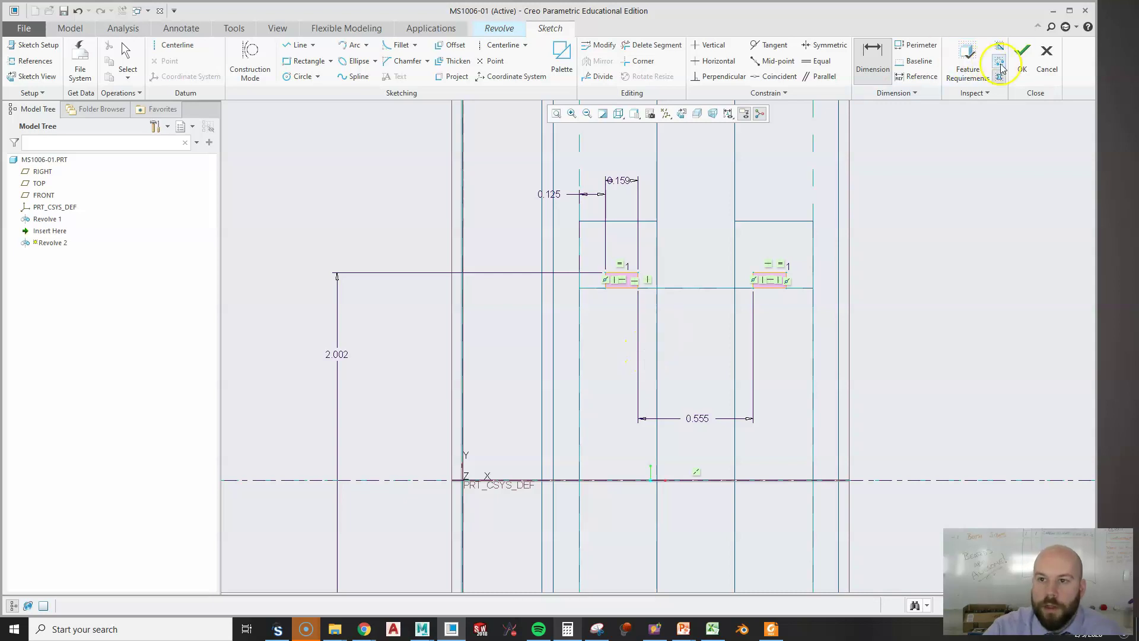
Step: Finish the groove sketch and display the model shaded with edges
{"action": "left_click", "coordinate": [1021, 59]}
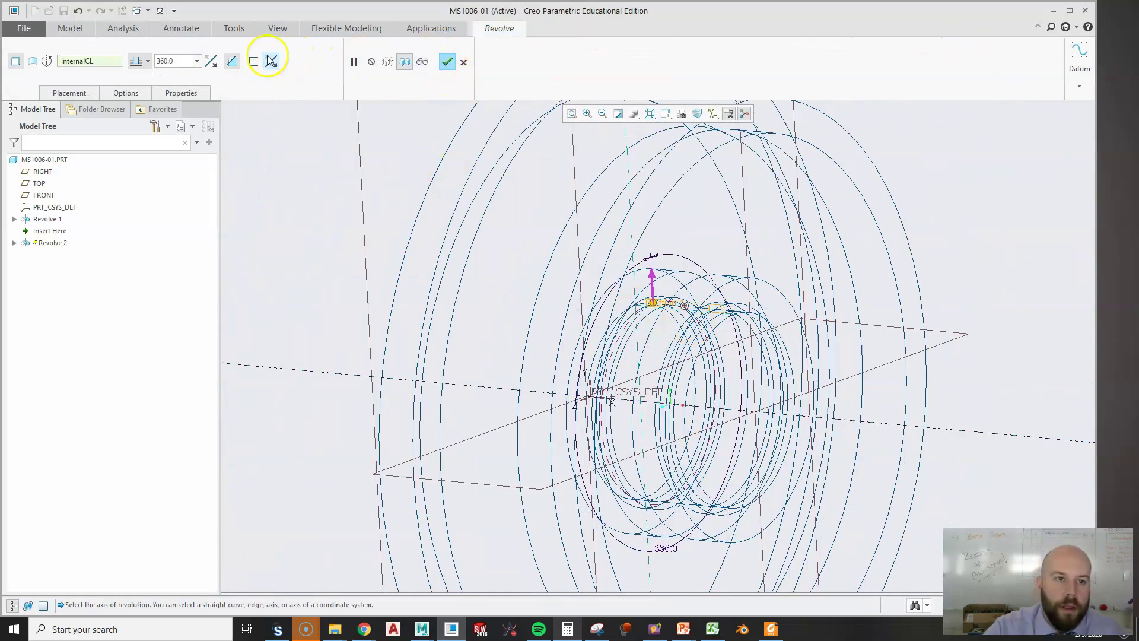
{"action": "left_click", "coordinate": [651, 114]}
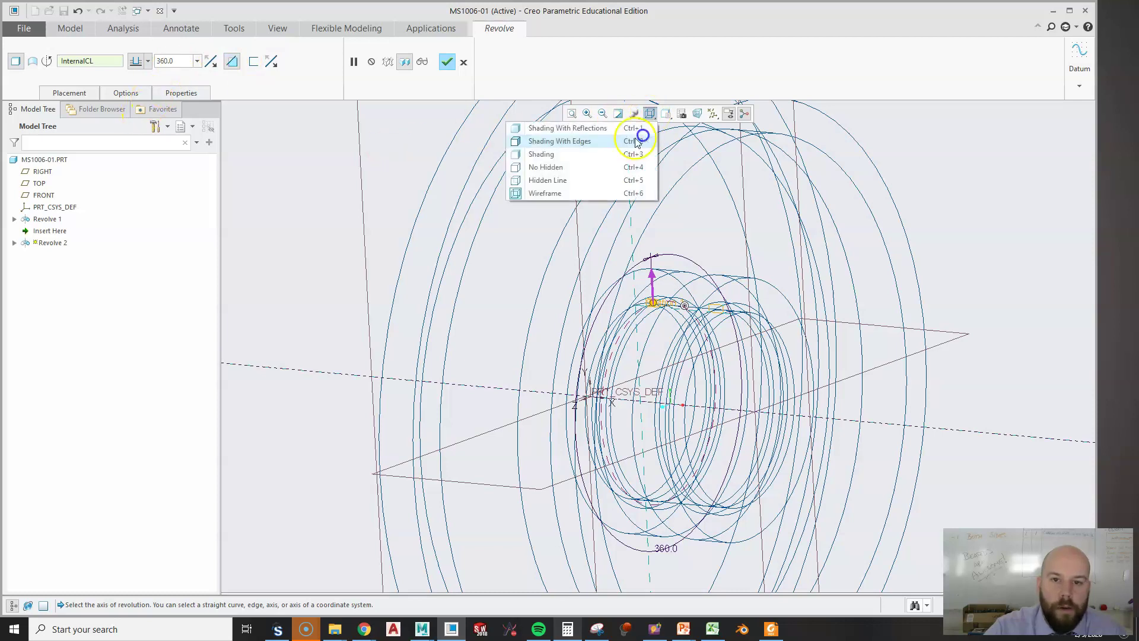
{"action": "left_click", "coordinate": [635, 150]}
{"action": "scroll", "coordinate": [651, 407], "scroll_direction": "down", "scroll_amount": 8}
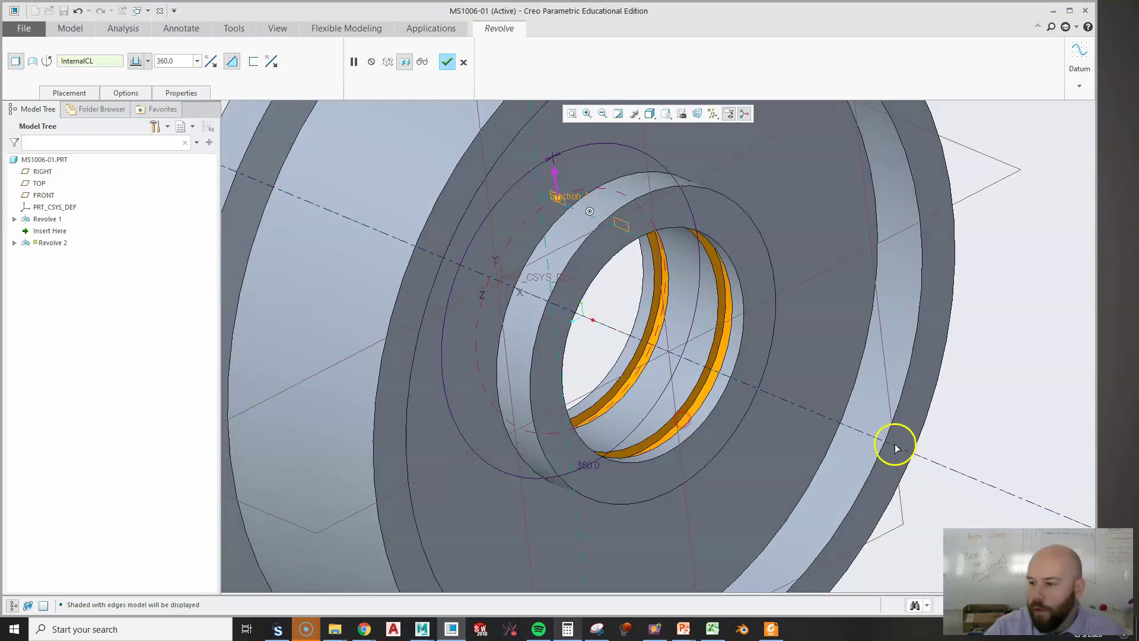
Step: Check the trolley wheel drawing in Foxit Reader and complete the 360-degree groove revolve in Creo
{"action": "left_click", "coordinate": [770, 629]}
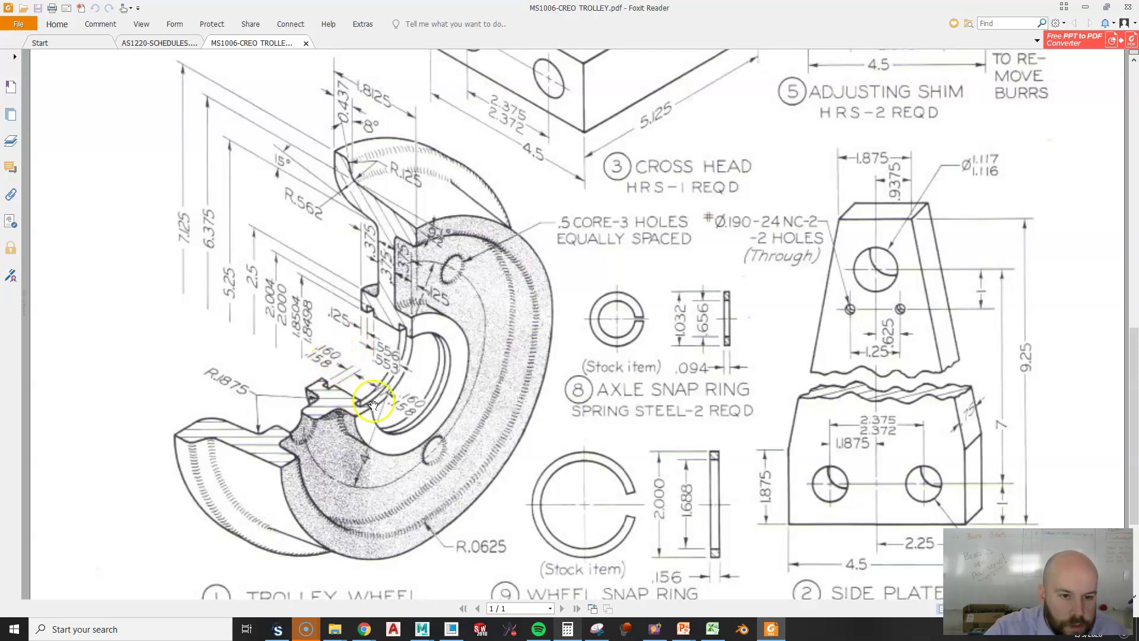
{"action": "mouse_move", "coordinate": [804, 11]}
{"action": "left_mouse_down"}
{"action": "mouse_move", "coordinate": [818, 5]}
{"action": "mouse_move", "coordinate": [725, 13]}
{"action": "mouse_move", "coordinate": [704, 1]}
{"action": "left_mouse_up"}
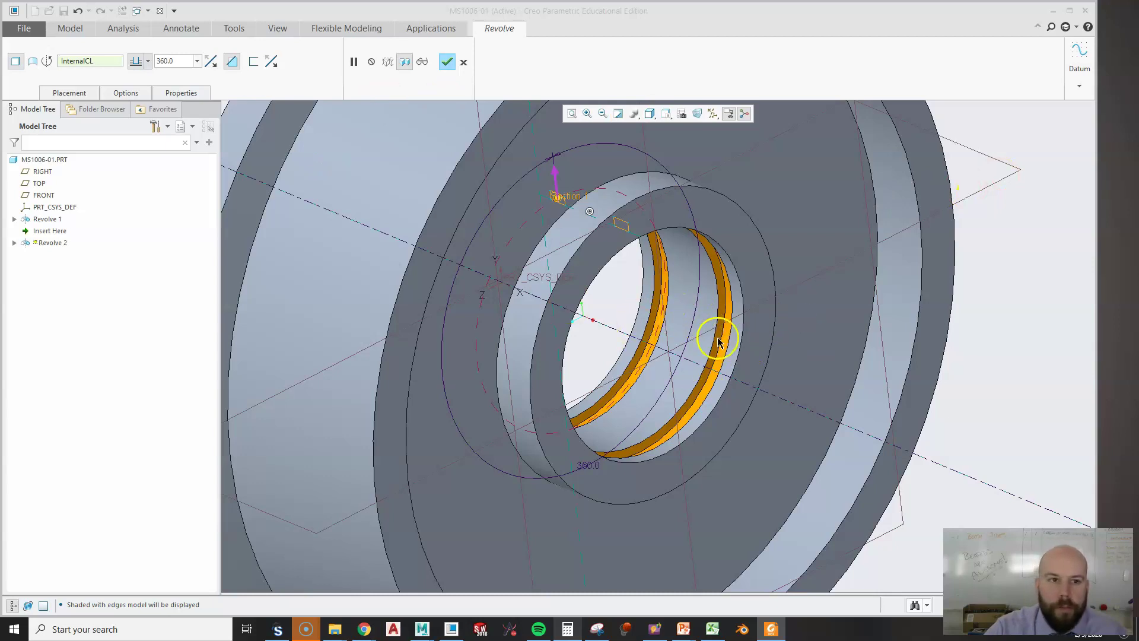
{"action": "middle_click", "coordinate": [818, 331]}
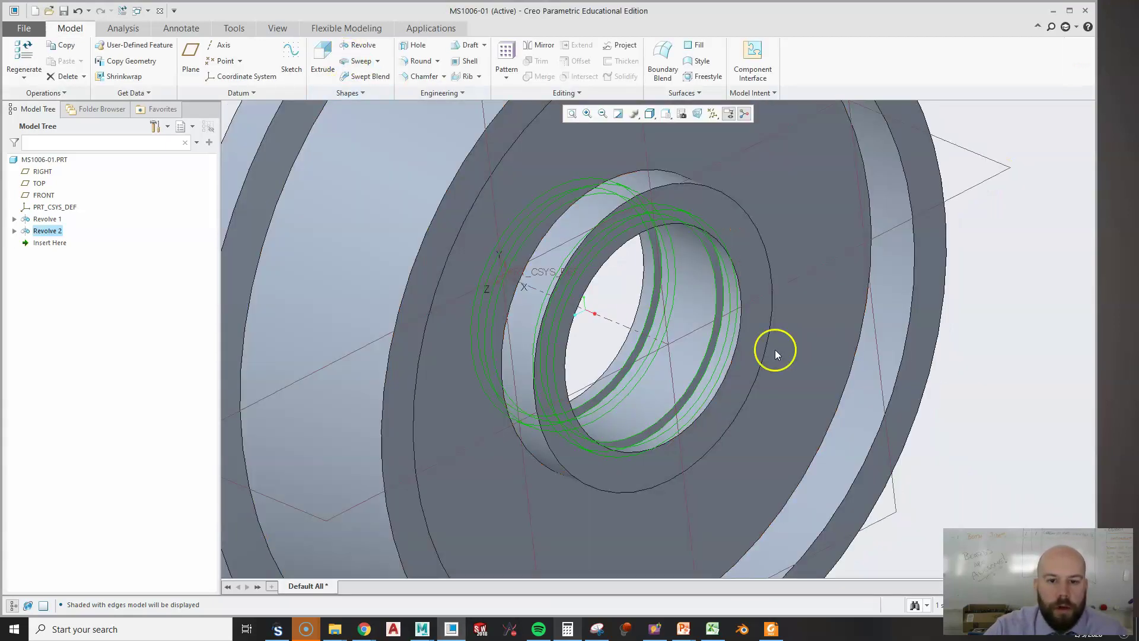
{"action": "scroll", "coordinate": [780, 358], "scroll_direction": "down", "scroll_amount": 5}
{"action": "left_click", "coordinate": [966, 342]}
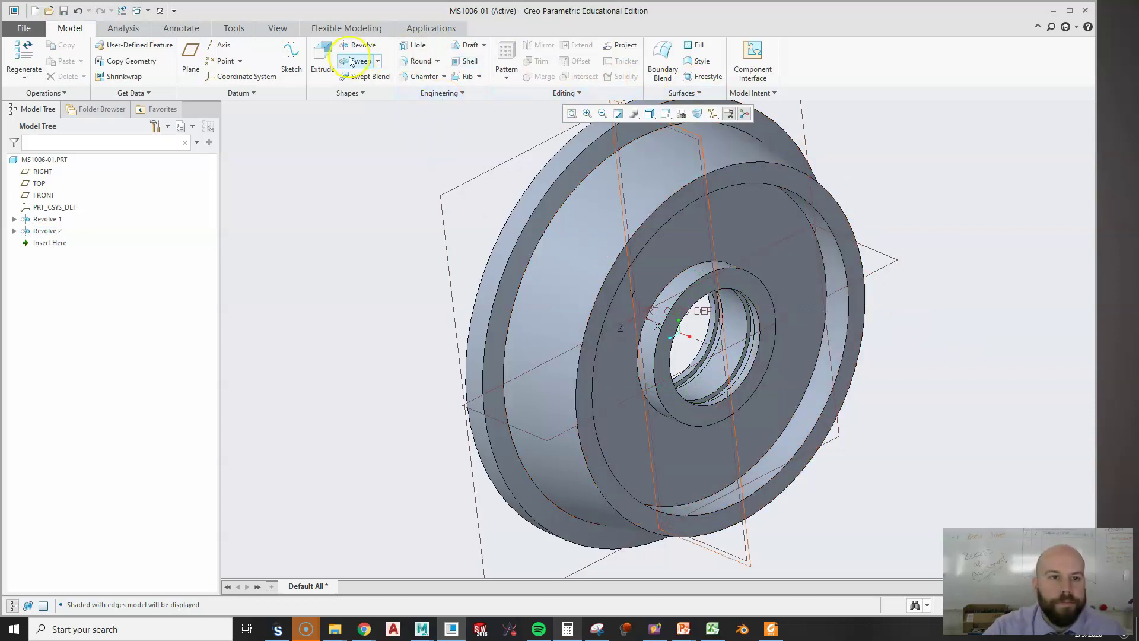
Step: Start a hole on the wheel's recessed web face with a diameter of 0.5 and a through-all depth
{"action": "left_click", "coordinate": [404, 49]}
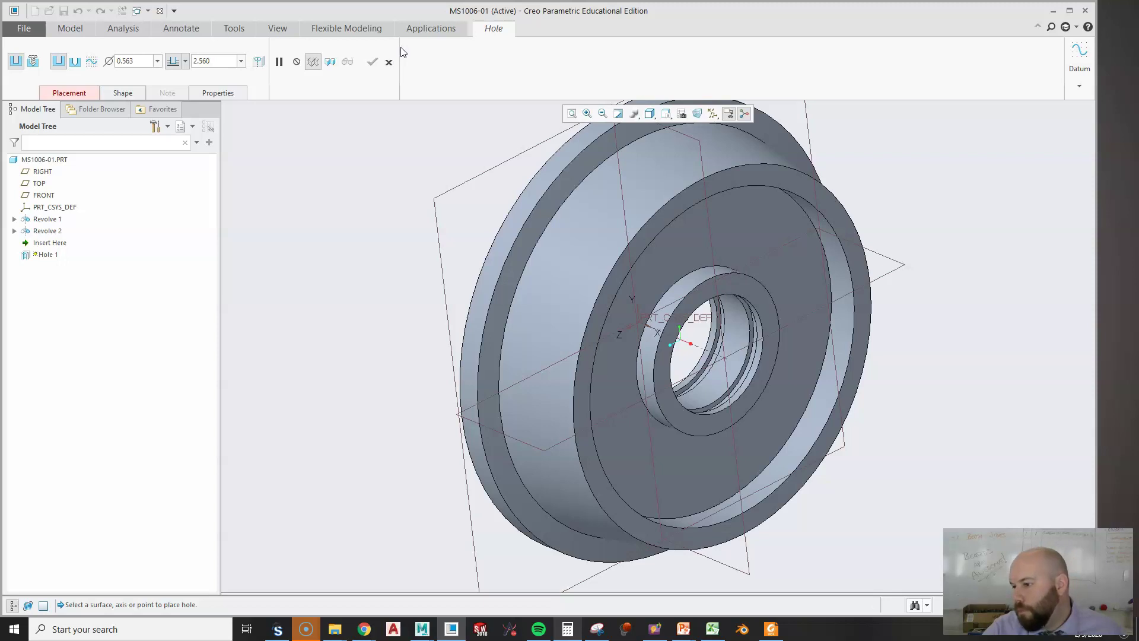
{"action": "left_click", "coordinate": [611, 400]}
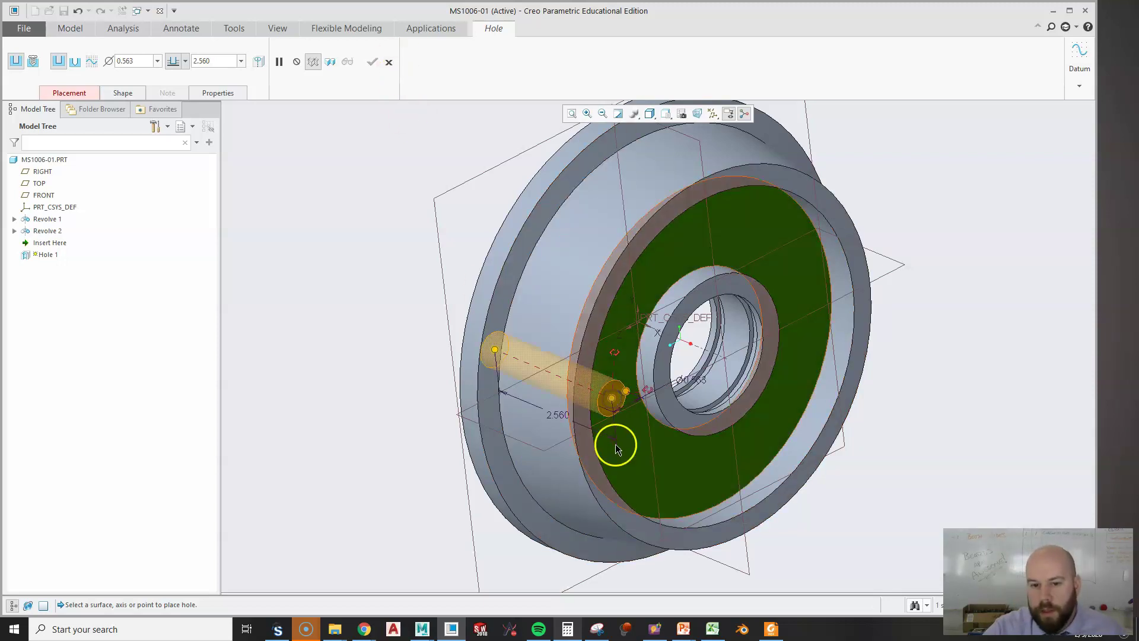
{"action": "scroll", "coordinate": [616, 436], "scroll_direction": "up", "scroll_amount": 2}
{"action": "left_click", "coordinate": [131, 60]}
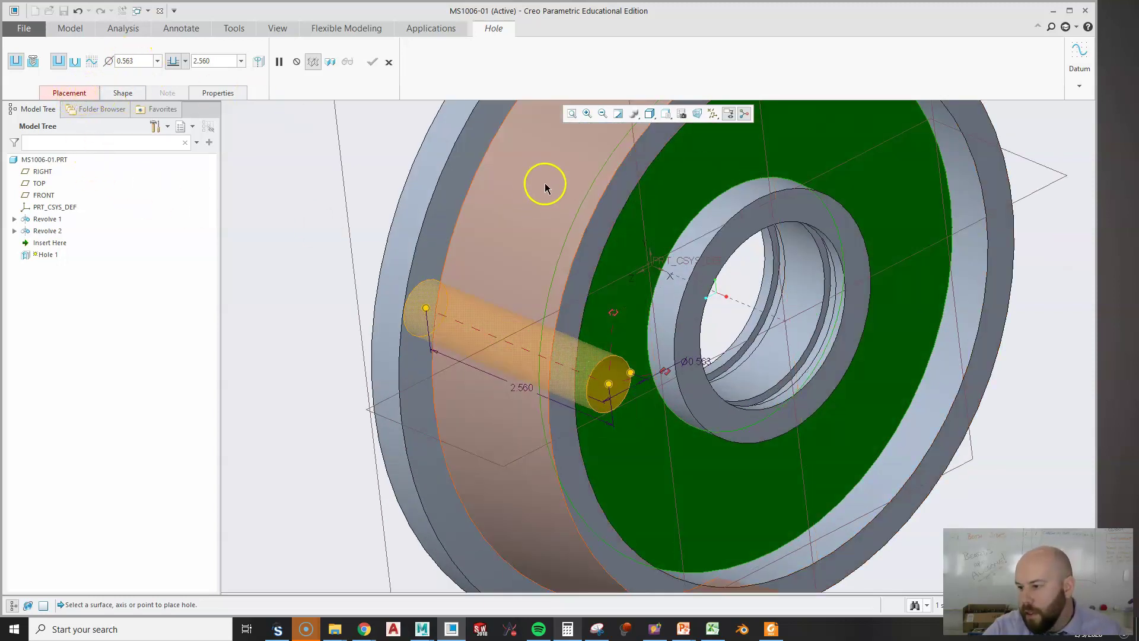
{"action": "double_click", "coordinate": [137, 60]}
{"action": "type", "text": "0.5"}
{"action": "key", "text": "Return"}
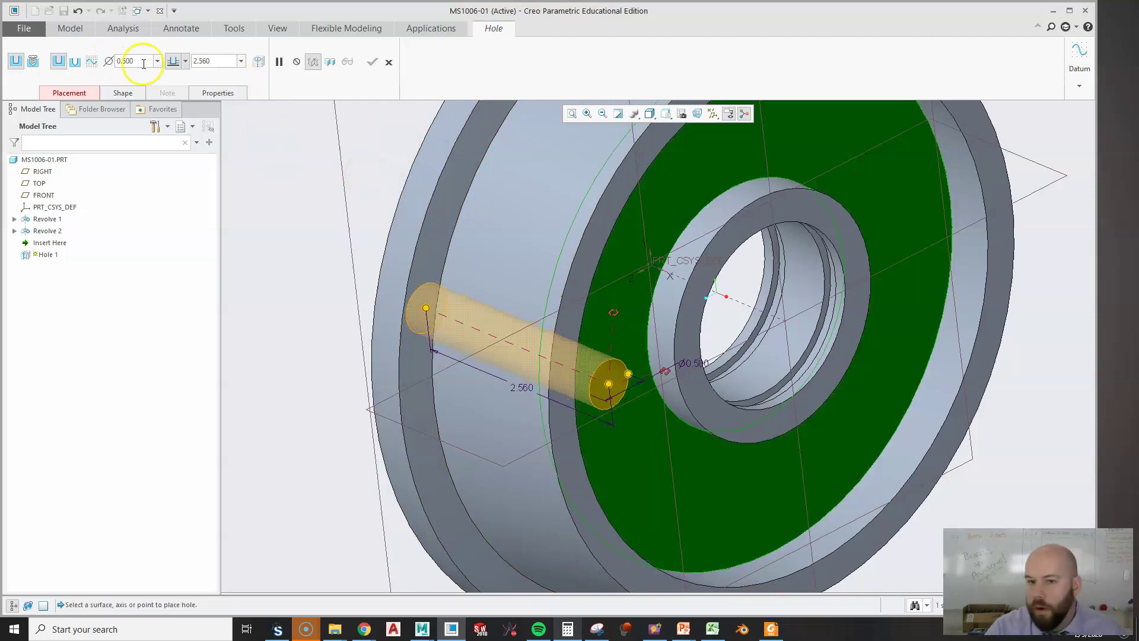
{"action": "left_click", "coordinate": [185, 61]}
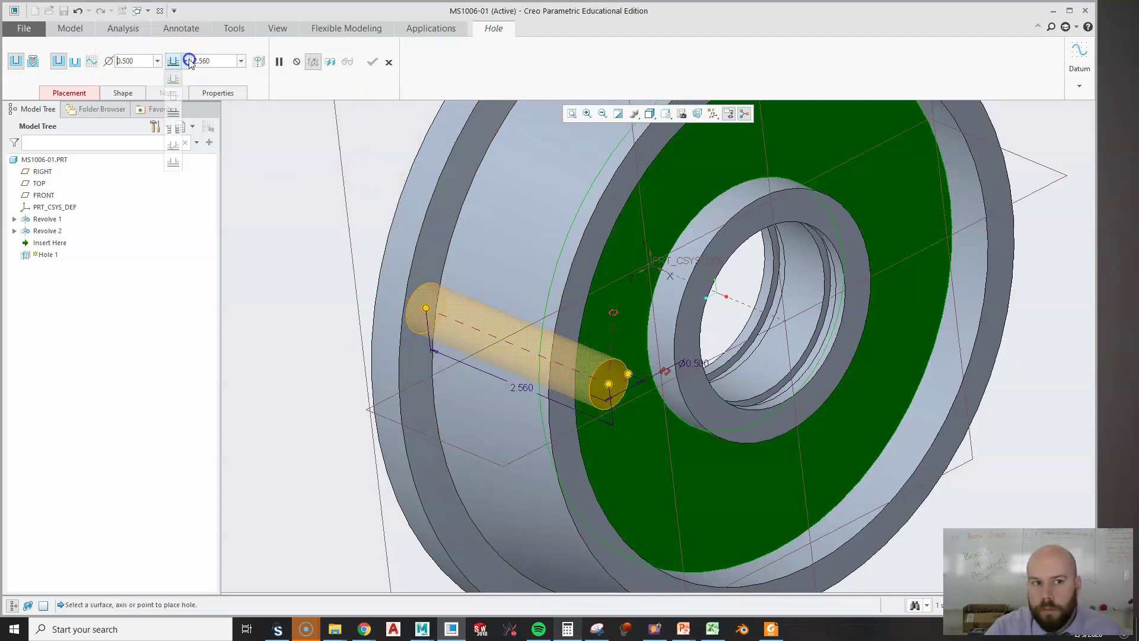
{"action": "left_click", "coordinate": [180, 126]}
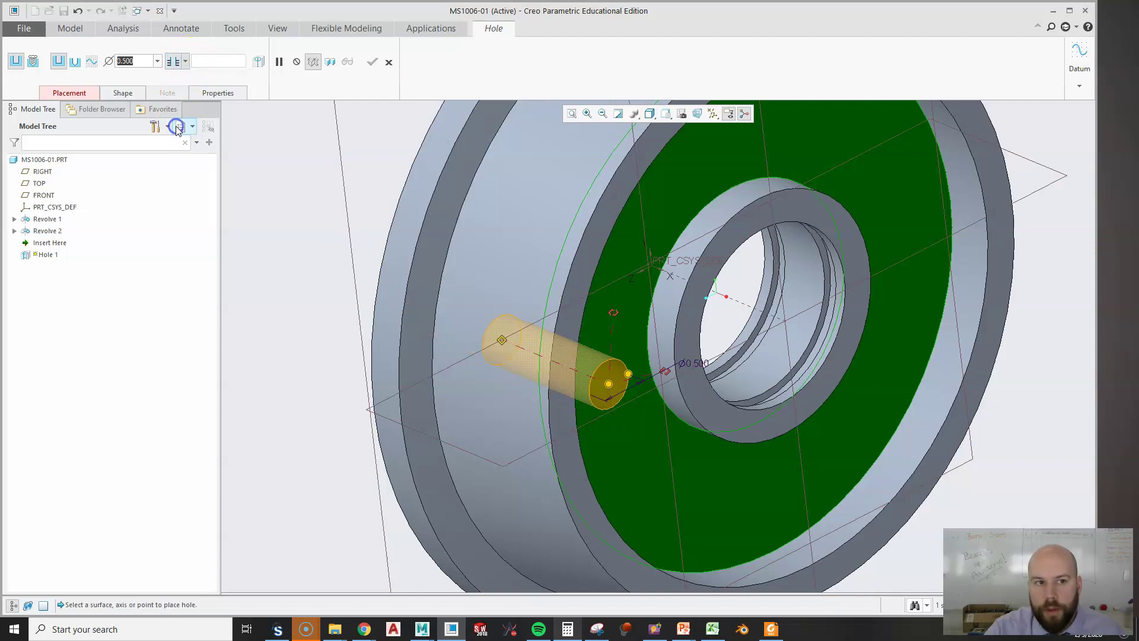
Step: Switch the hole's placement type to Diameter and use the wheel's axis and the TOP plane as offset references
{"action": "left_click", "coordinate": [89, 100]}
{"action": "left_click", "coordinate": [143, 157]}
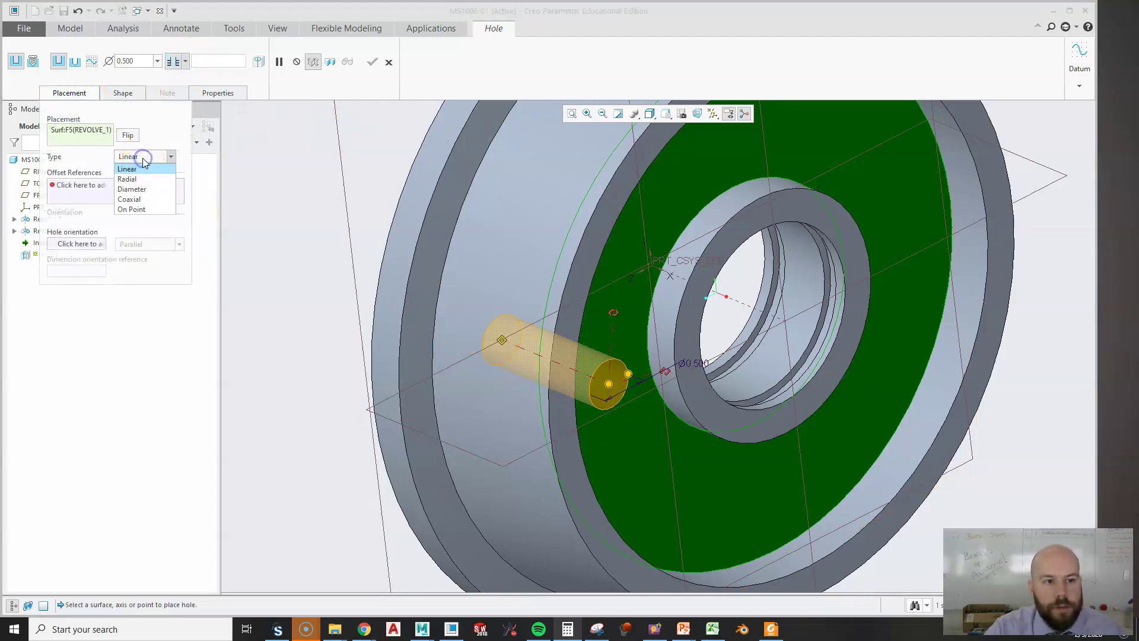
{"action": "left_click", "coordinate": [140, 190]}
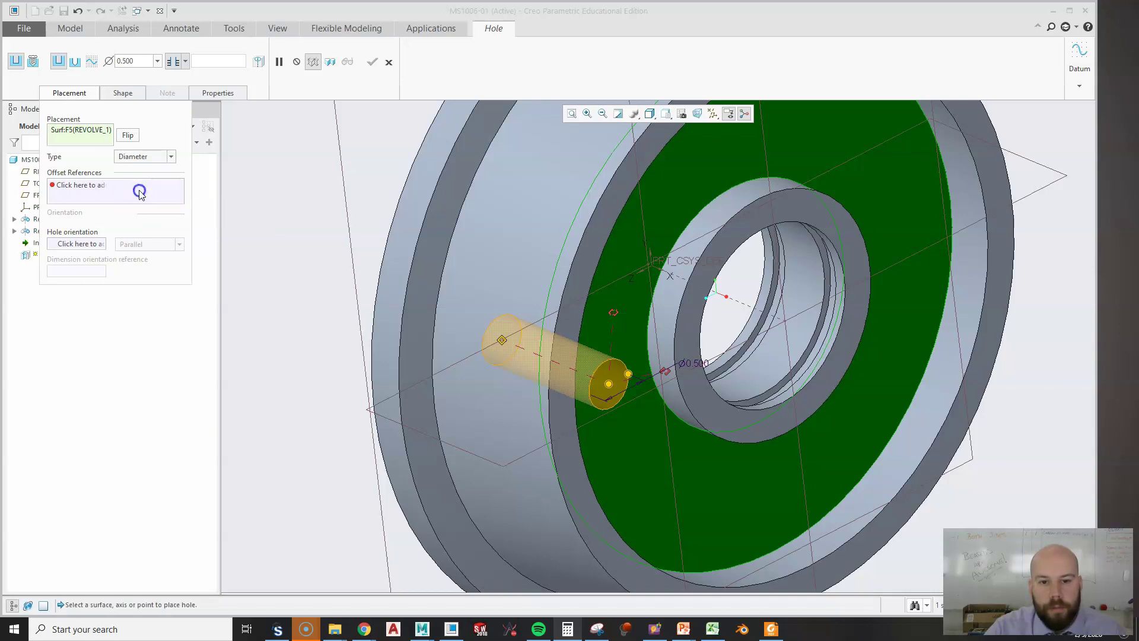
{"action": "left_click_drag", "start_coordinate": [667, 375], "coordinate": [761, 315]}
{"action": "left_click_drag", "start_coordinate": [648, 362], "coordinate": [591, 426]}
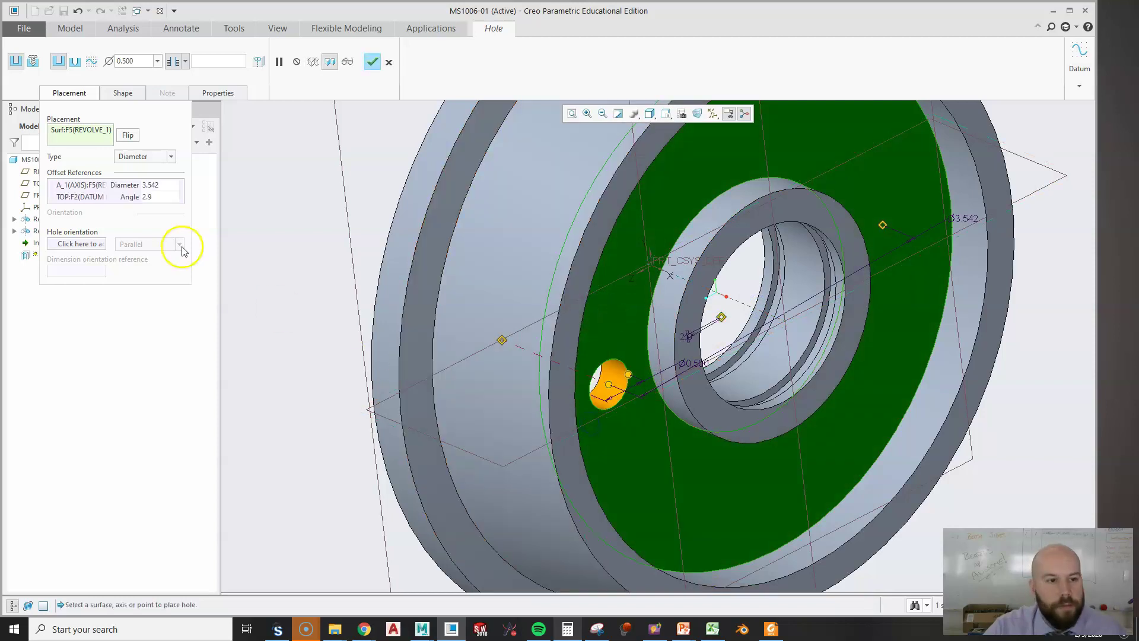
Step: Set the hole's angle to 0 and its placement diameter to 4, and complete the hole
{"action": "left_click", "coordinate": [154, 196]}
{"action": "key", "text": "Return"}
{"action": "left_click", "coordinate": [160, 186]}
{"action": "left_click", "coordinate": [159, 185]}
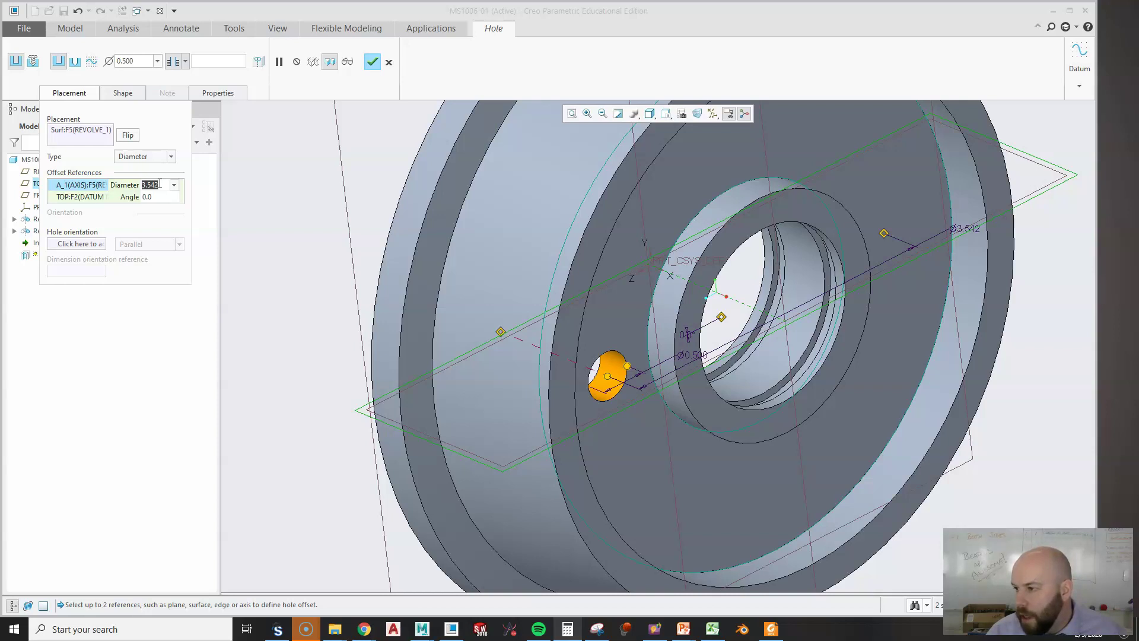
{"action": "type", "text": "4"}
{"action": "key", "text": "Return"}
{"action": "middle_click_drag", "start_coordinate": [661, 382], "coordinate": [620, 381]}
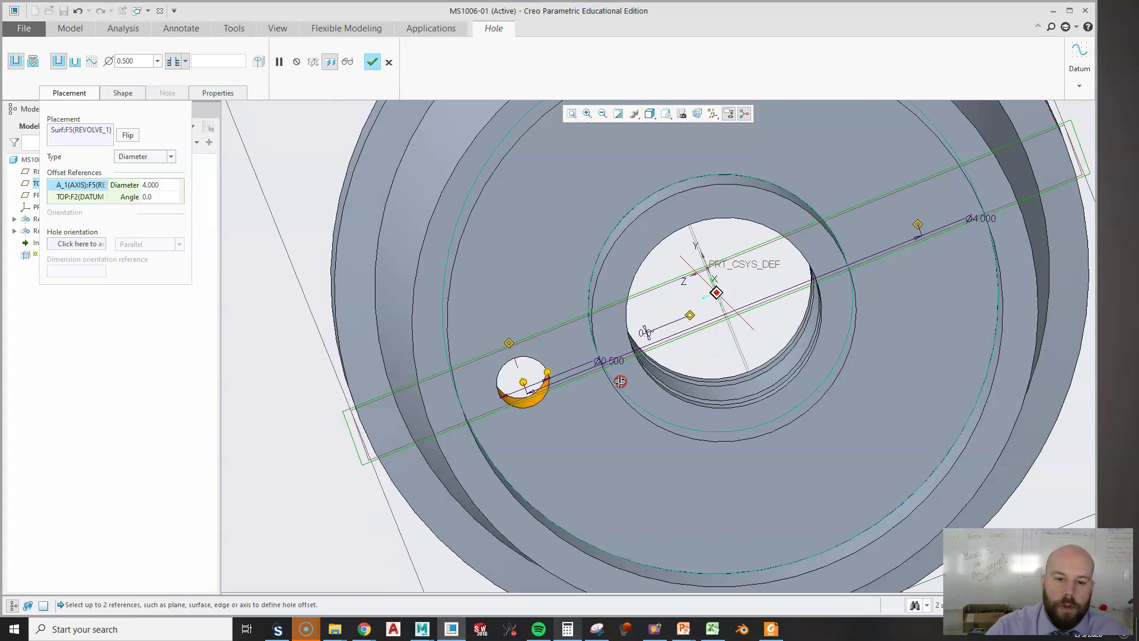
{"action": "key", "text": "ctrl+d"}
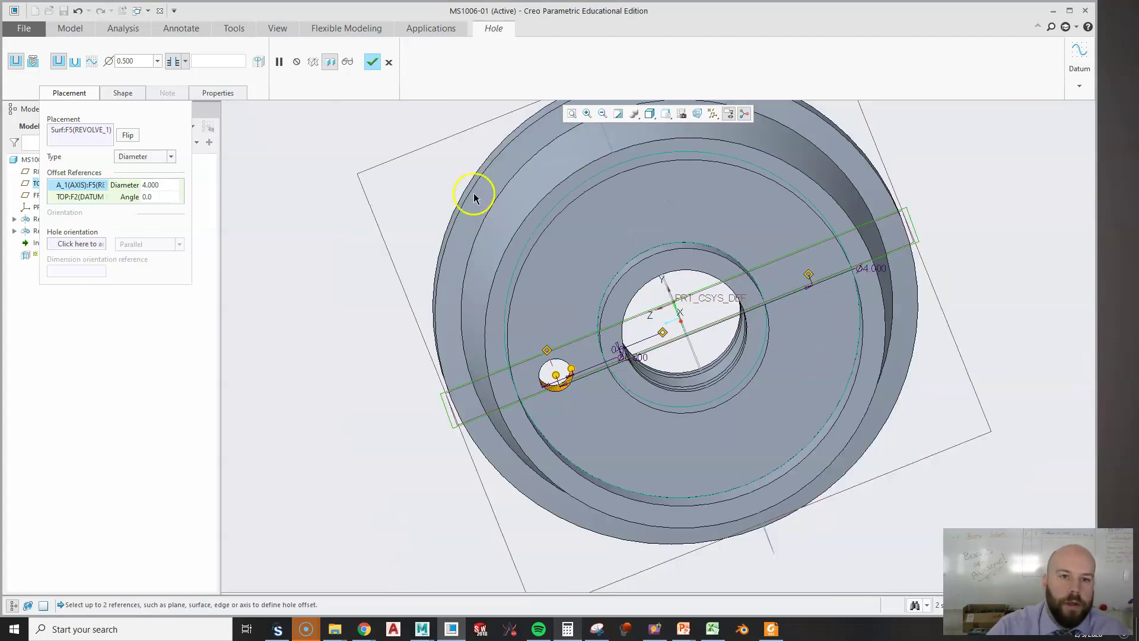
{"action": "left_click", "coordinate": [374, 61]}
{"action": "middle_click_drag", "start_coordinate": [451, 332], "coordinate": [478, 328]}
Step: Pattern the 0.5 hole about the wheel's central axis with 3 members equally spaced over 360 degrees
{"action": "left_click", "coordinate": [48, 244]}
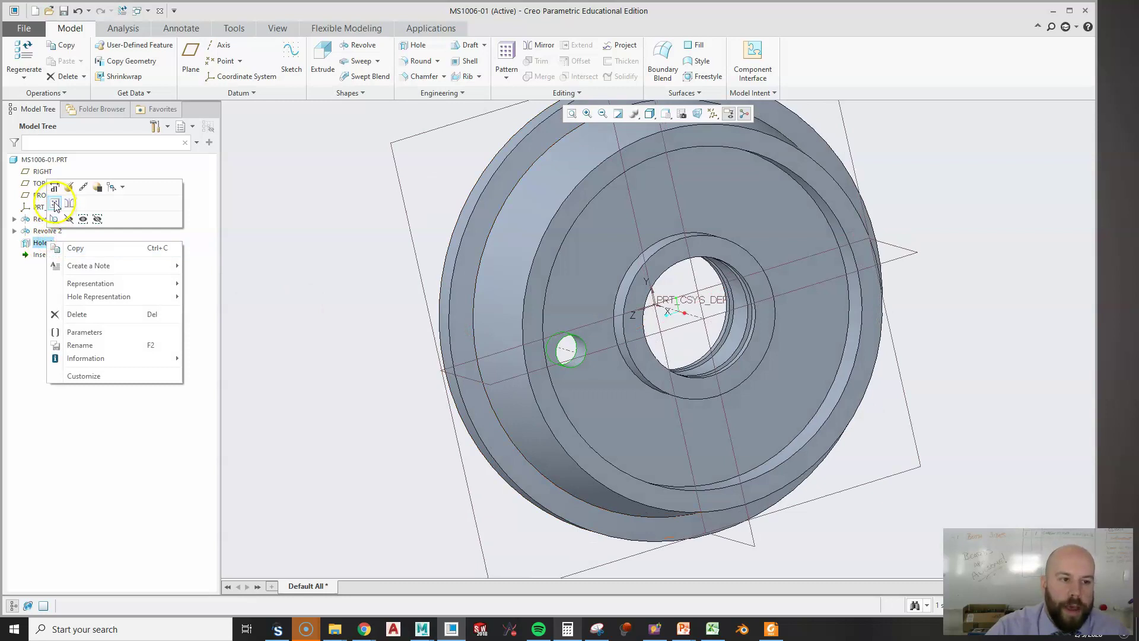
{"action": "left_click", "coordinate": [55, 204]}
{"action": "left_click", "coordinate": [55, 61]}
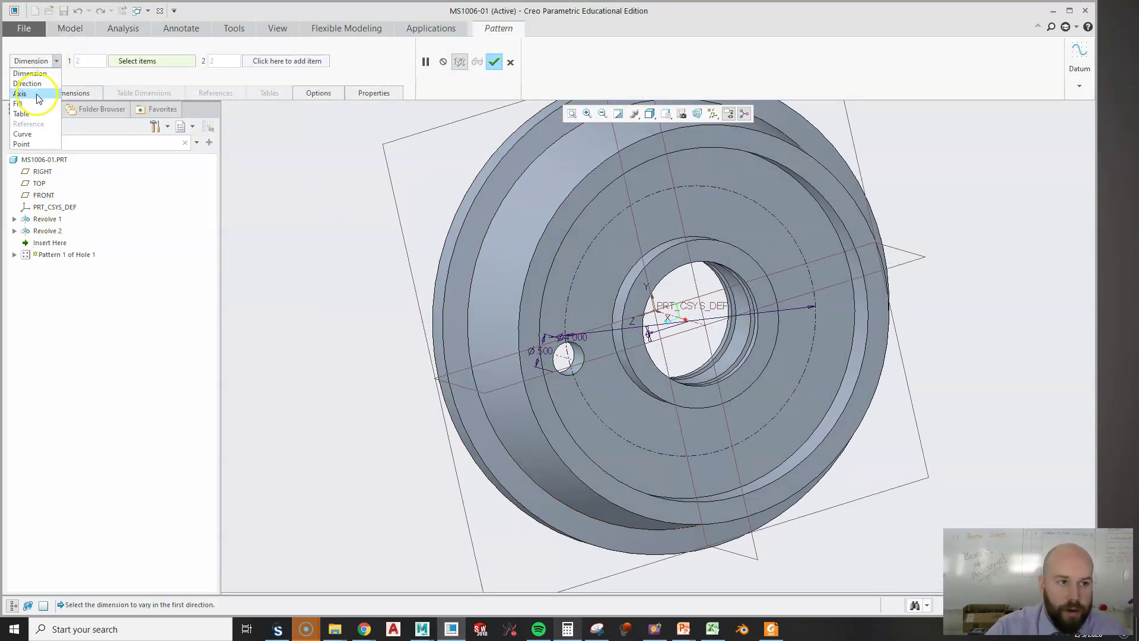
{"action": "left_click", "coordinate": [37, 94]}
{"action": "left_click", "coordinate": [688, 321]}
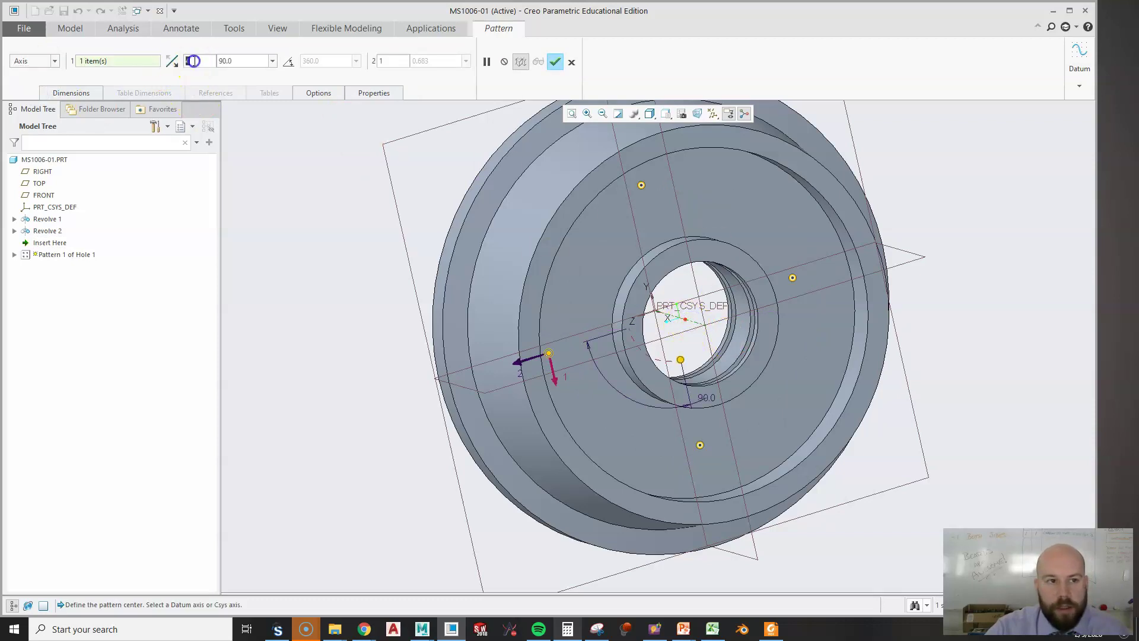
{"action": "type", "text": "3"}
{"action": "left_click", "coordinate": [289, 62]}
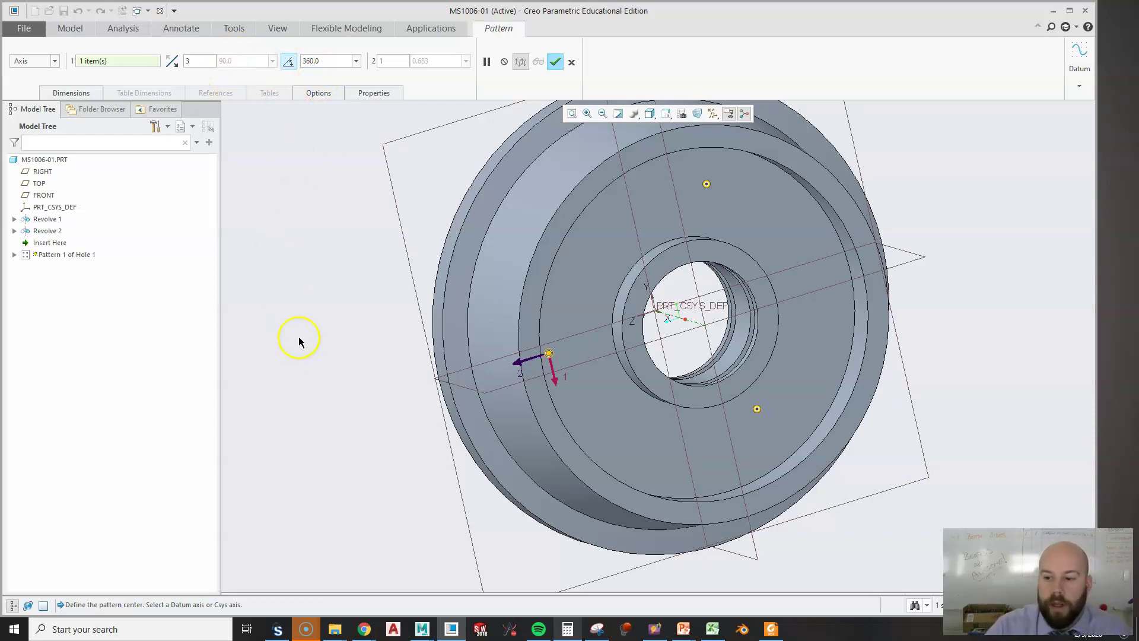
{"action": "left_click", "coordinate": [549, 73]}
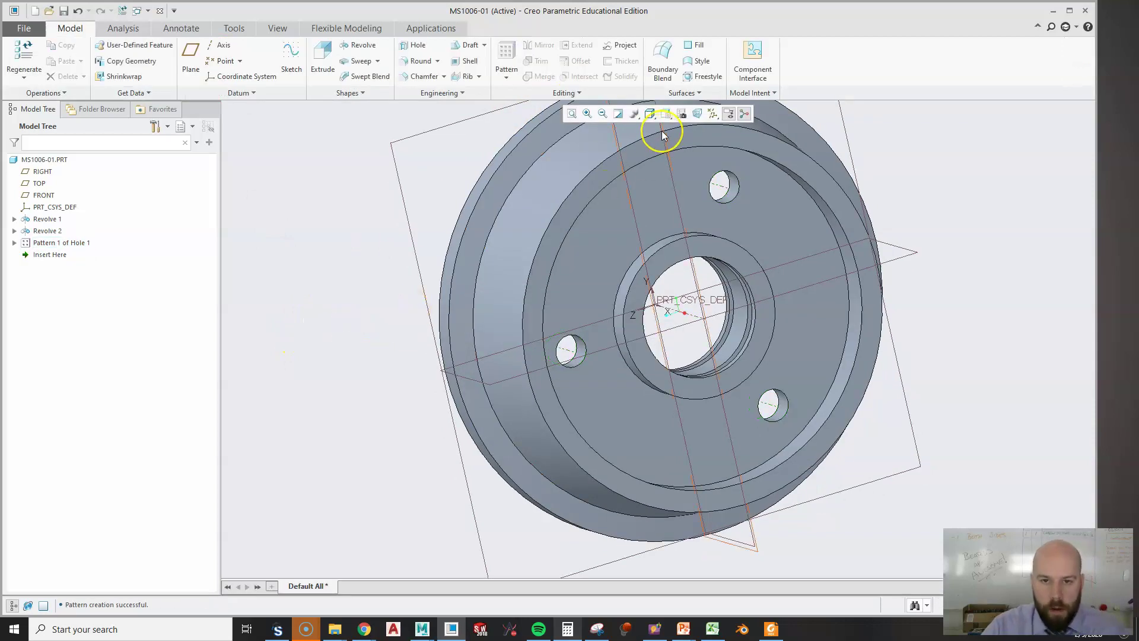
Step: Return the wheel to its standard orientation and save the part as MS1006-01.PRT
{"action": "left_click", "coordinate": [671, 115]}
{"action": "left_click", "coordinate": [671, 115]}
{"action": "left_click", "coordinate": [624, 126]}
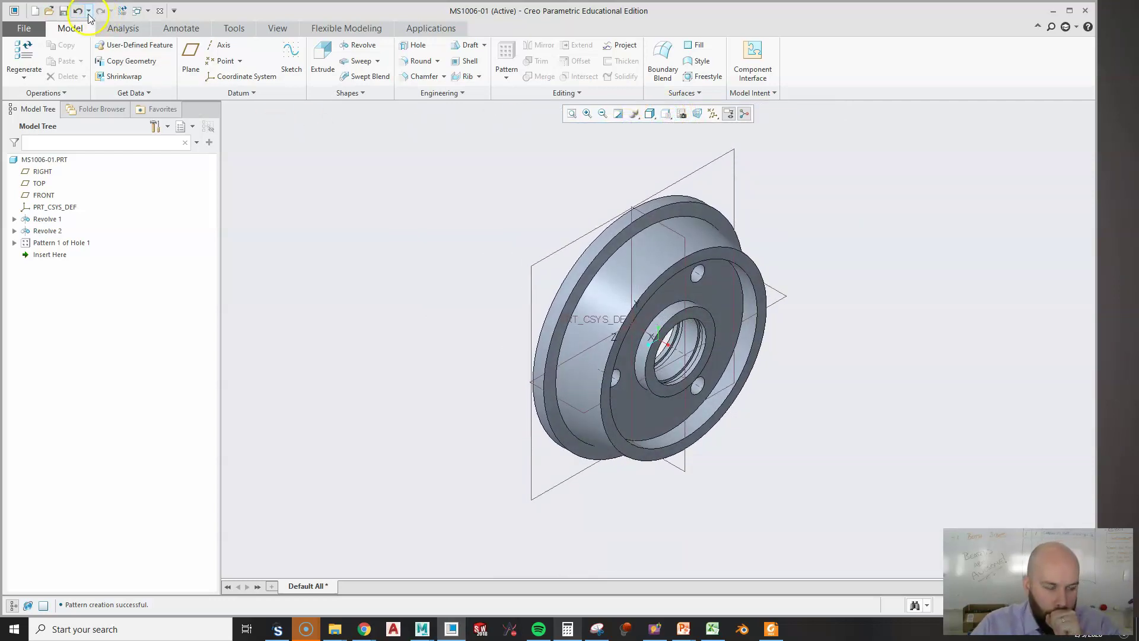
{"action": "left_click", "coordinate": [63, 11]}
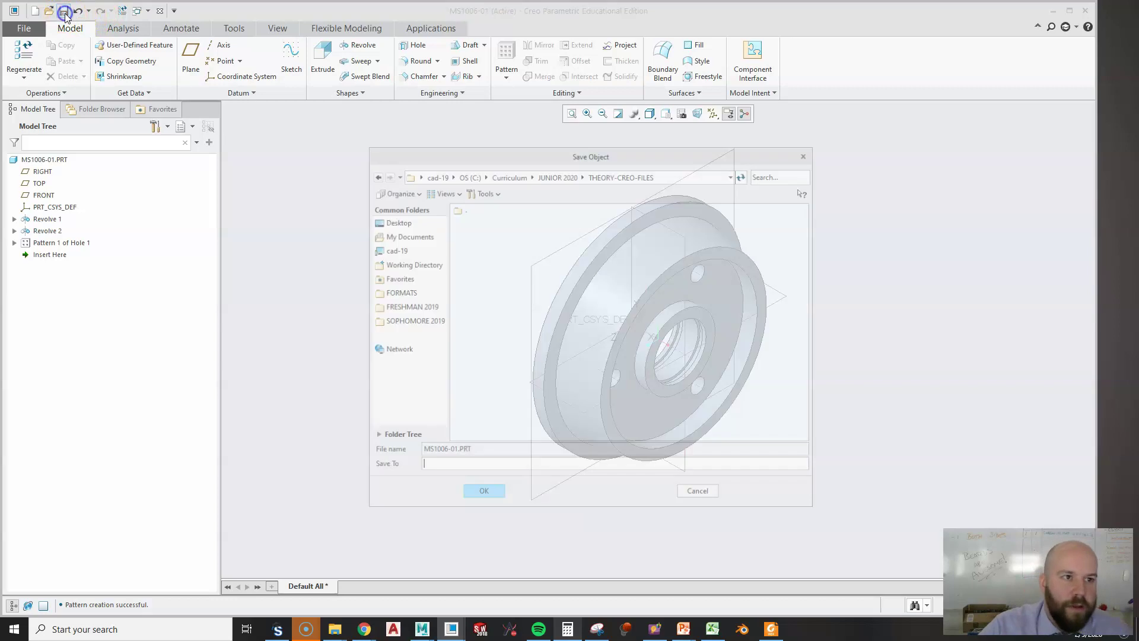
{"action": "left_click", "coordinate": [509, 178]}
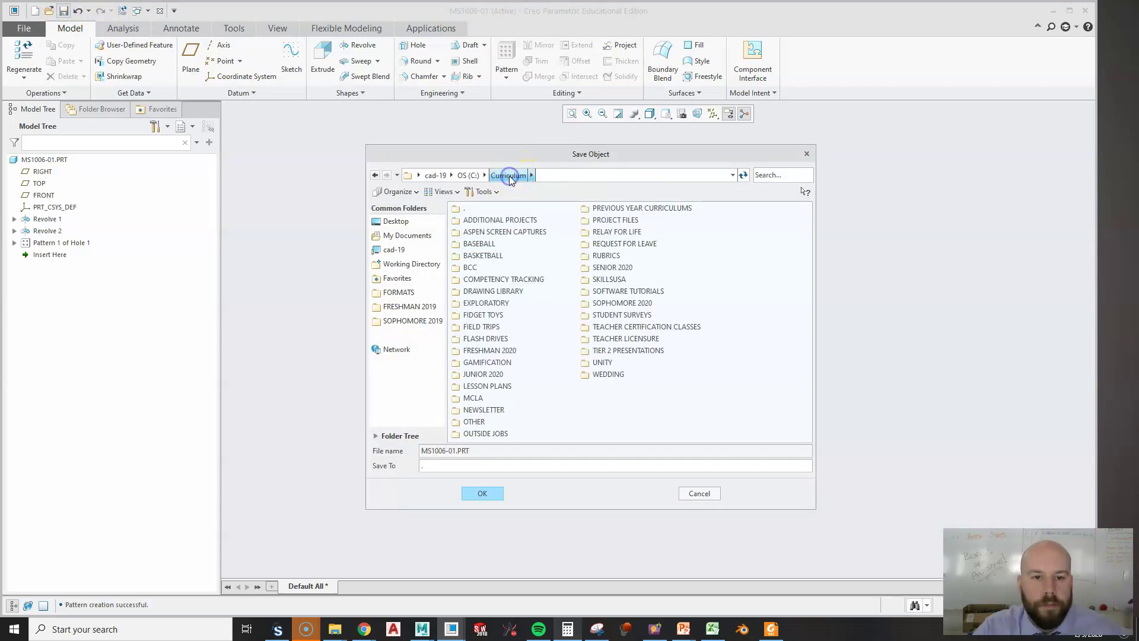
{"action": "left_click", "coordinate": [482, 496]}
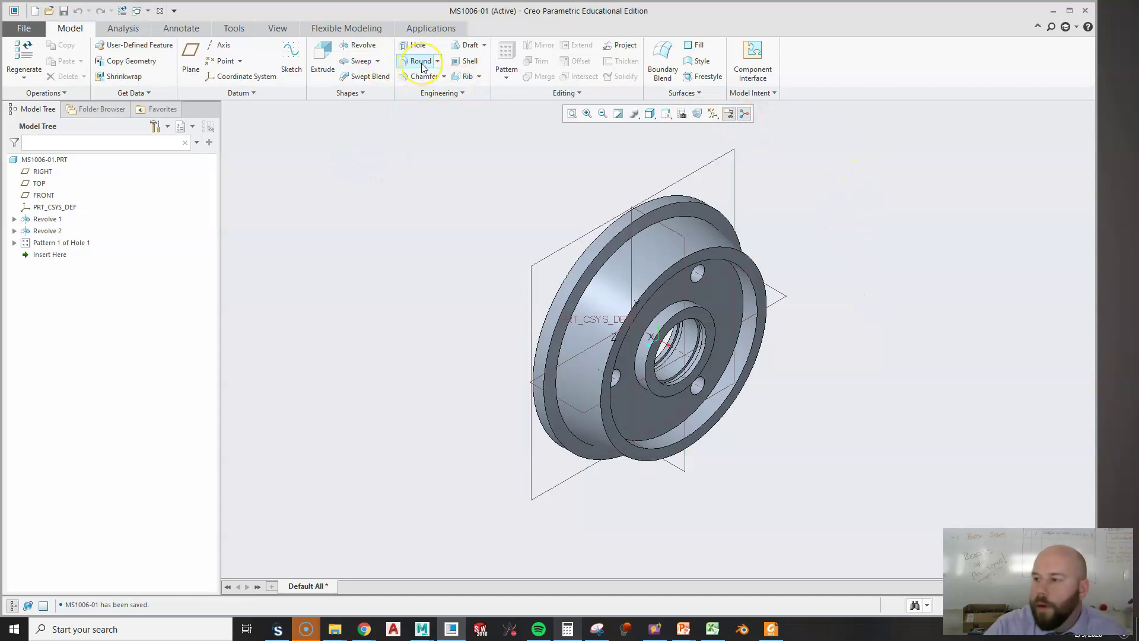
Step: Switch to the trolley PDF in Foxit Reader and examine the radius callouts on the trolley wheel's flange, web and rim
{"action": "key", "text": "alt+Tab"}
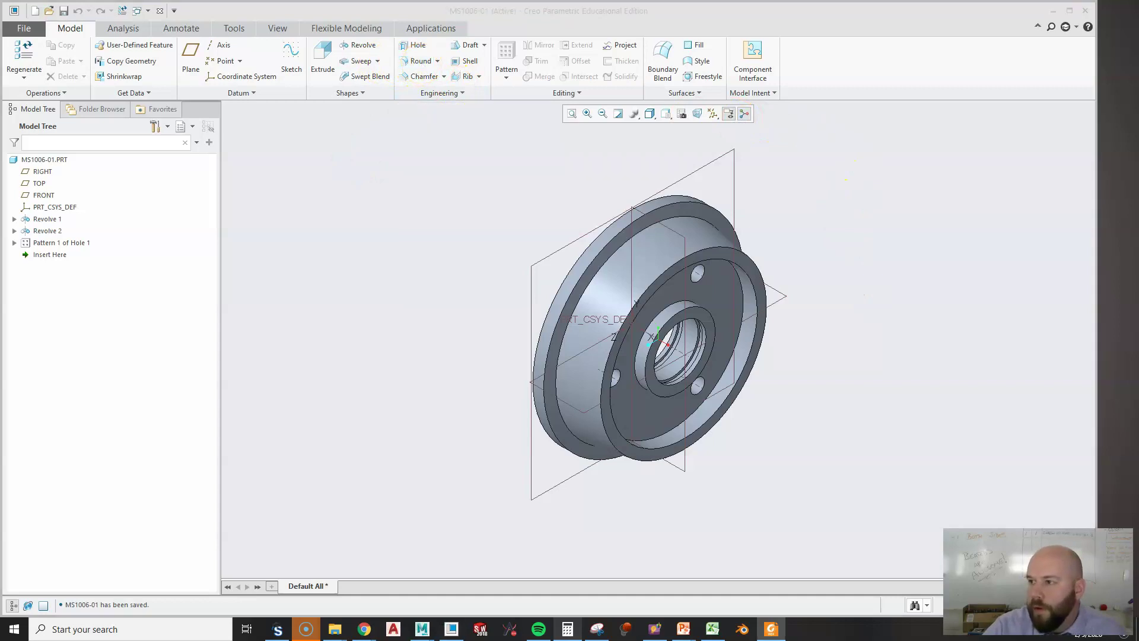
{"action": "double_click", "coordinate": [532, 122]}
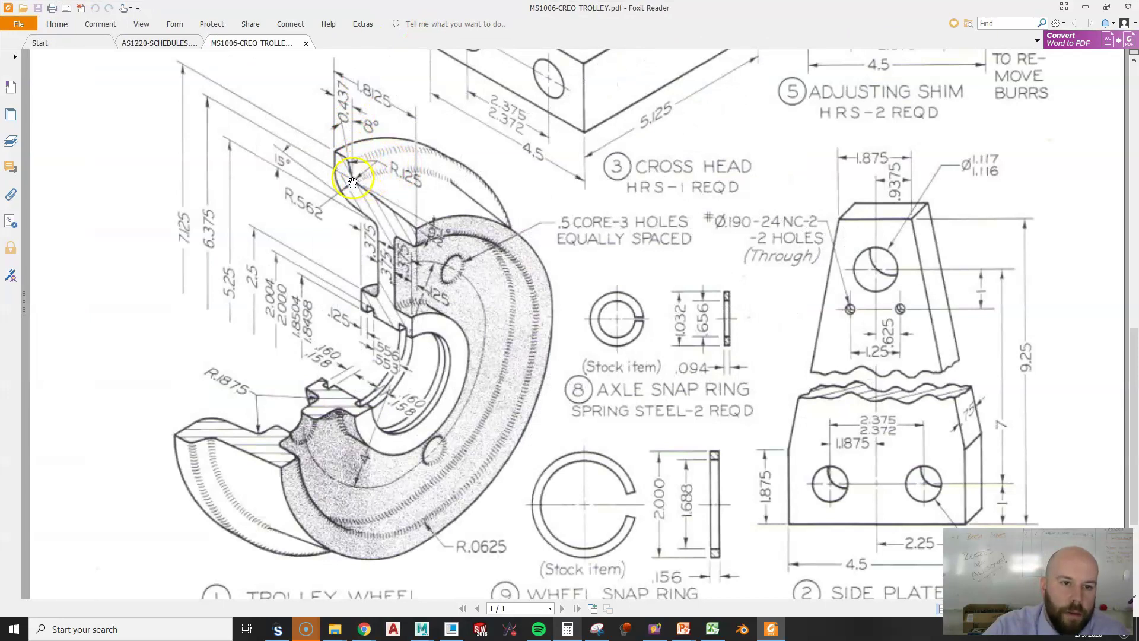
{"action": "scroll", "coordinate": [351, 178], "scroll_direction": "up", "scroll_amount": 2, "text": "ctrl"}
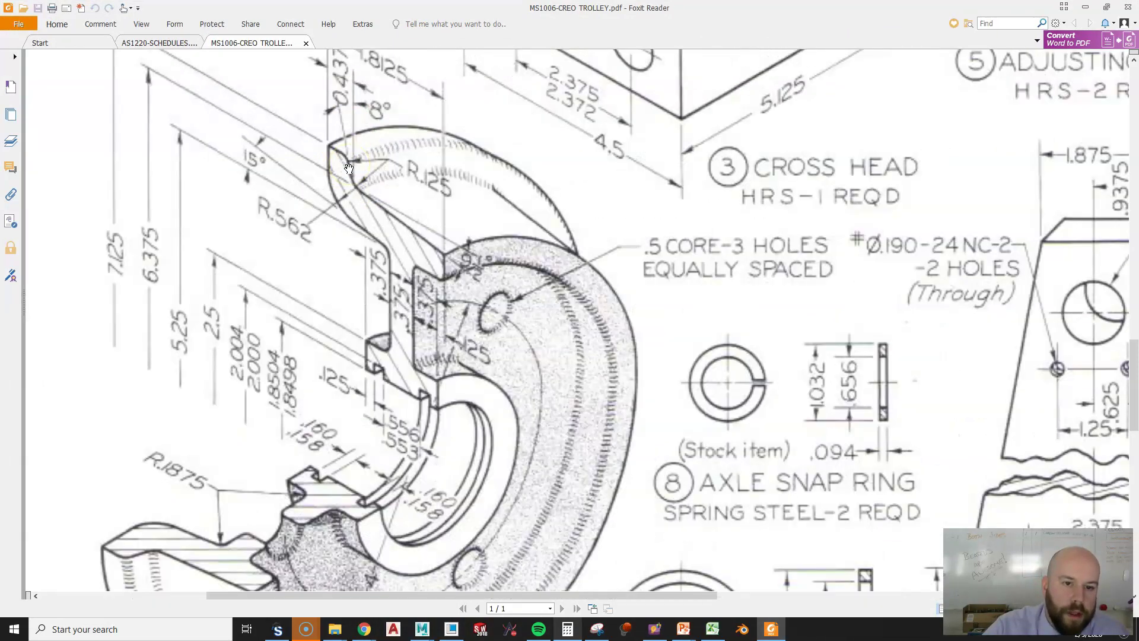
{"action": "scroll", "coordinate": [353, 175], "scroll_direction": "up", "scroll_amount": 3, "text": "ctrl"}
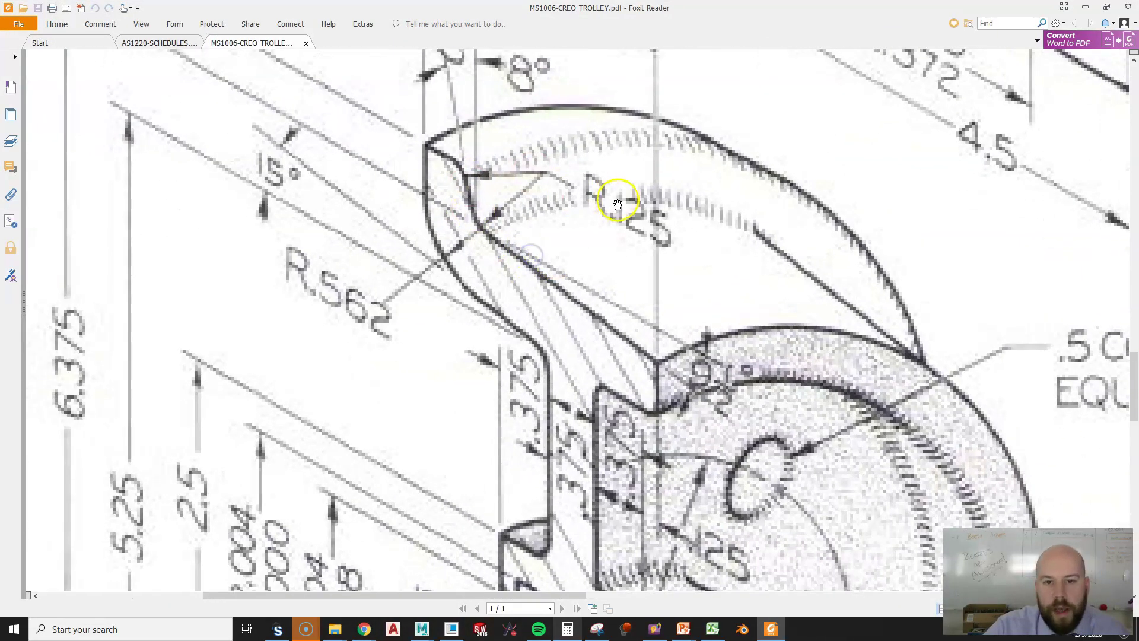
{"action": "scroll", "coordinate": [419, 248], "scroll_direction": "down", "scroll_amount": 2, "text": "ctrl"}
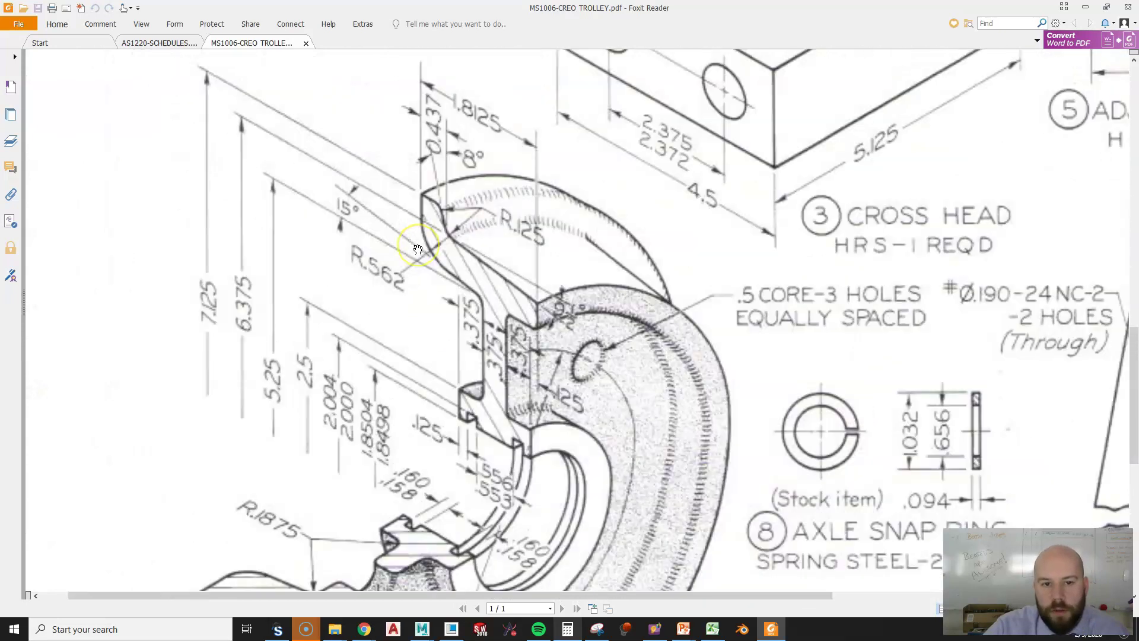
{"action": "scroll", "coordinate": [418, 249], "scroll_direction": "down", "scroll_amount": 1, "text": "ctrl"}
{"action": "scroll", "coordinate": [418, 249], "scroll_direction": "down", "scroll_amount": 1, "text": "ctrl"}
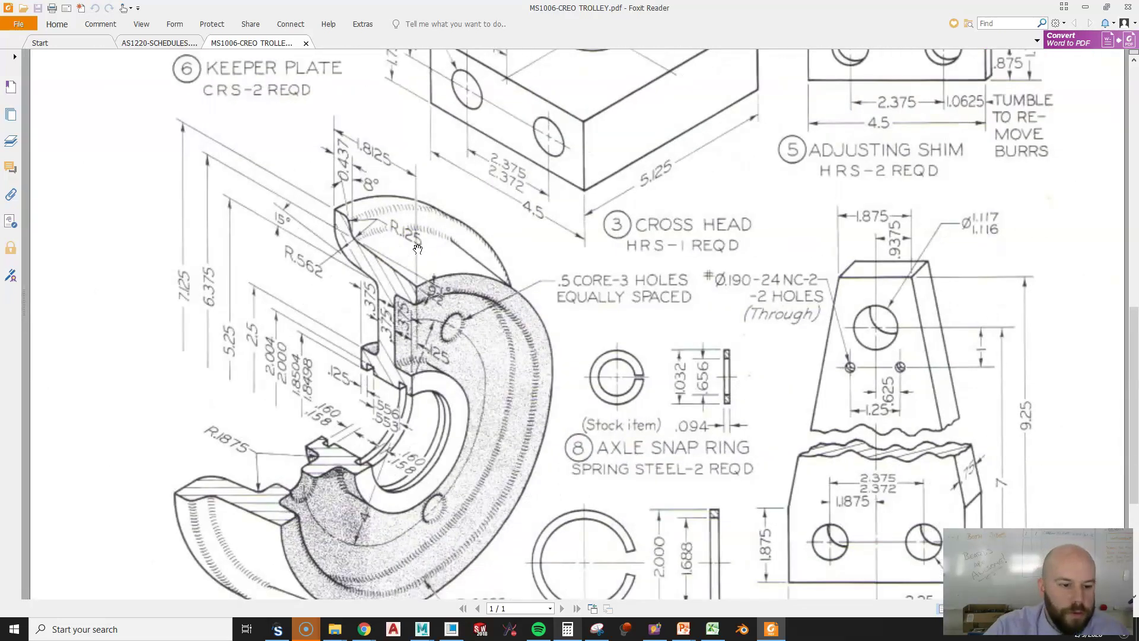
{"action": "scroll", "coordinate": [418, 249], "scroll_direction": "down", "scroll_amount": 1, "text": "ctrl"}
{"action": "left_click_drag", "start_coordinate": [458, 267], "coordinate": [459, 248]}
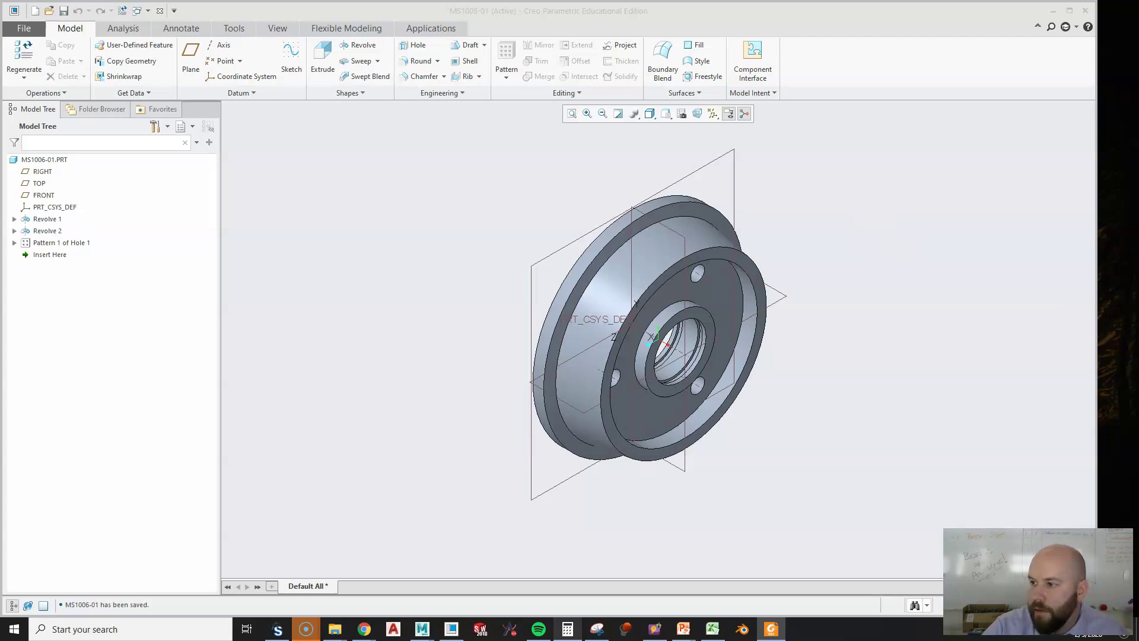
Step: Check the rim radius note on the trolley wheel drawing, move the PDF window to the other monitor, and return to Creo
{"action": "key", "text": "alt+Tab"}
{"action": "left_click", "coordinate": [490, 458]}
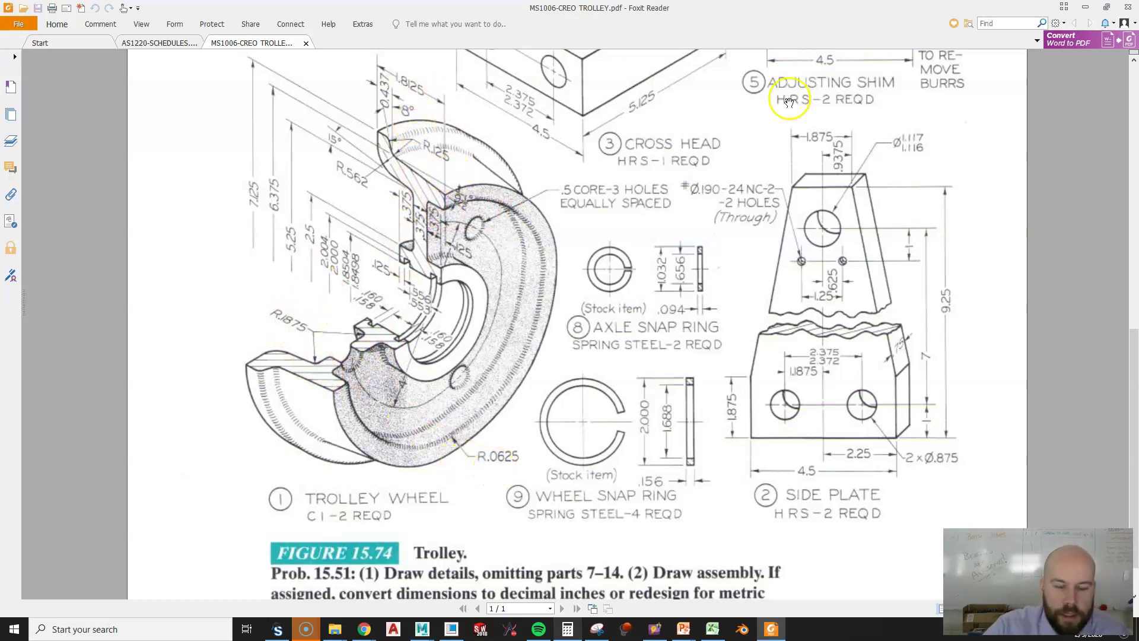
{"action": "double_click", "coordinate": [645, 11]}
{"action": "left_click_drag", "start_coordinate": [671, 32], "coordinate": [1138, 249]}
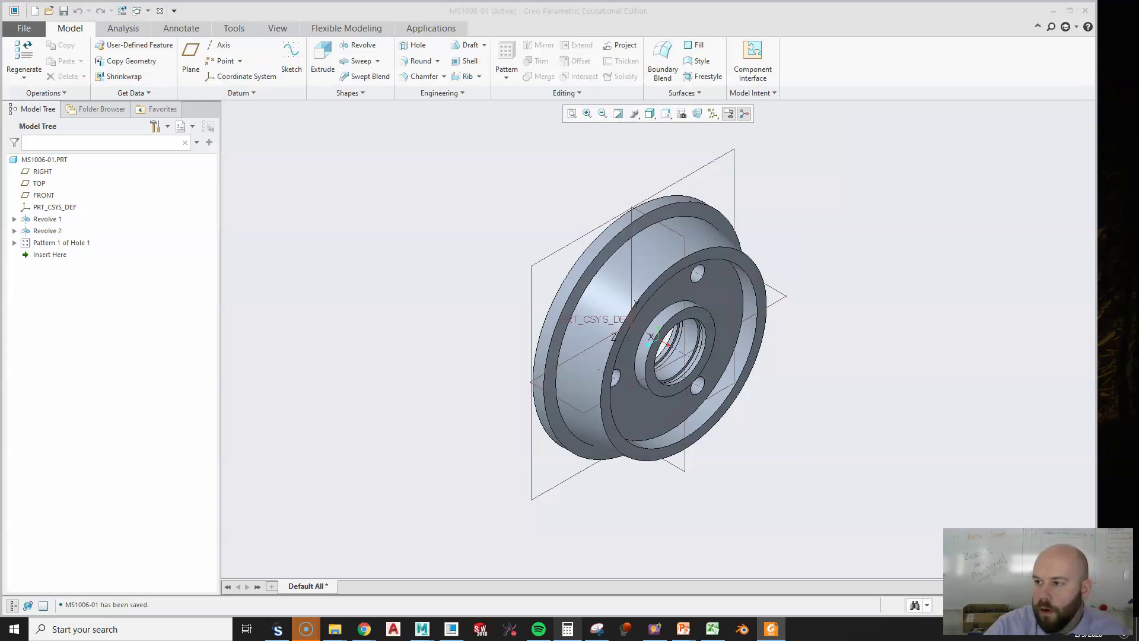
{"action": "left_click", "coordinate": [438, 321]}
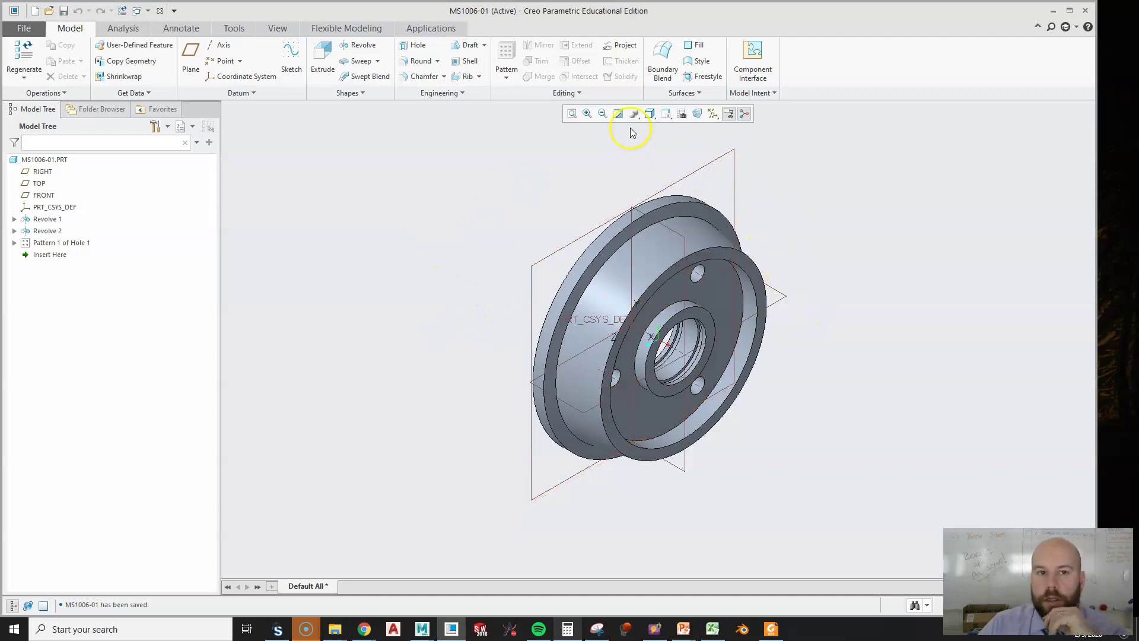
Step: Round the outer edge of the flange's front face with a radius of 0.125
{"action": "left_click", "coordinate": [419, 62]}
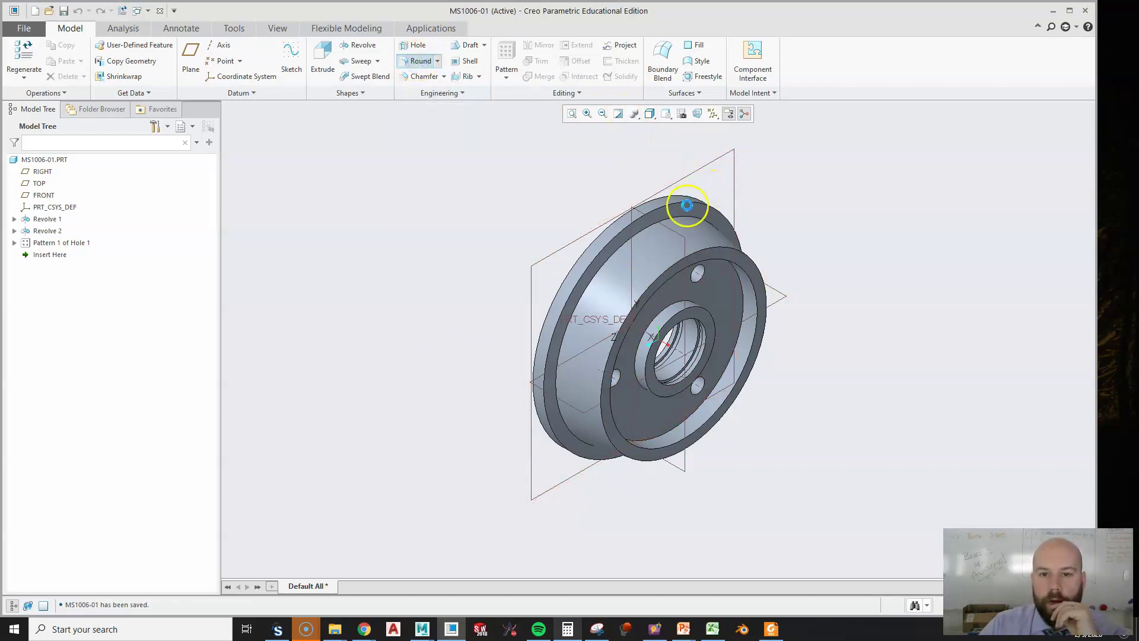
{"action": "scroll", "coordinate": [658, 205], "scroll_direction": "up", "scroll_amount": 2}
{"action": "left_click", "coordinate": [660, 213]}
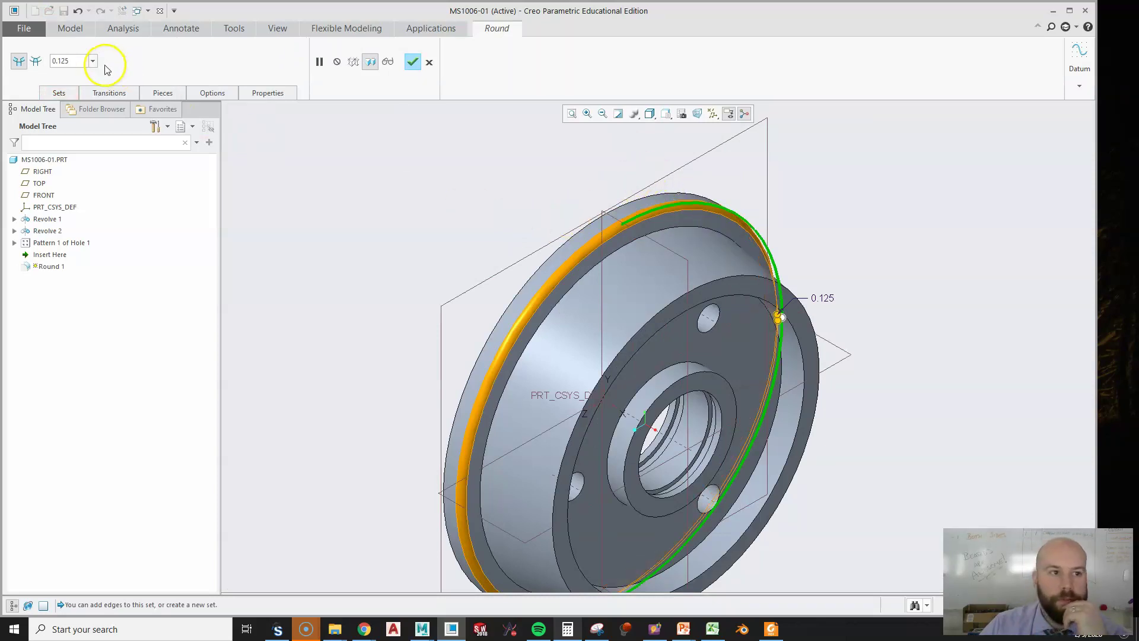
{"action": "left_click", "coordinate": [80, 61]}
{"action": "middle_click", "coordinate": [417, 162]}
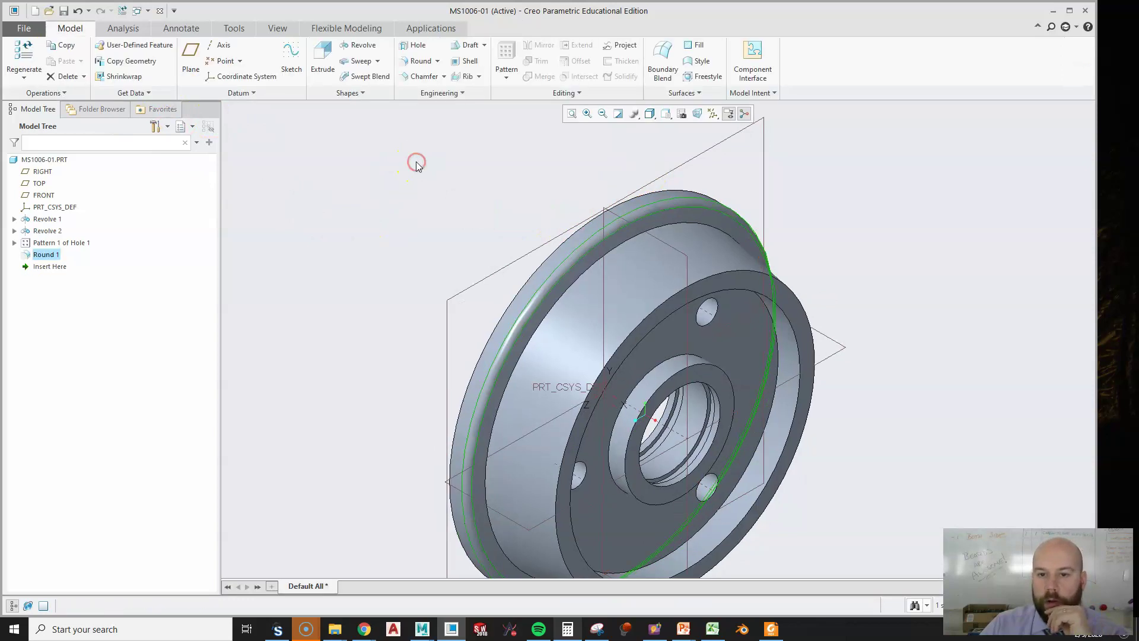
Step: Round the inner corner where the flange meets the tapered tread with a radius of 0.125
{"action": "left_click", "coordinate": [417, 62]}
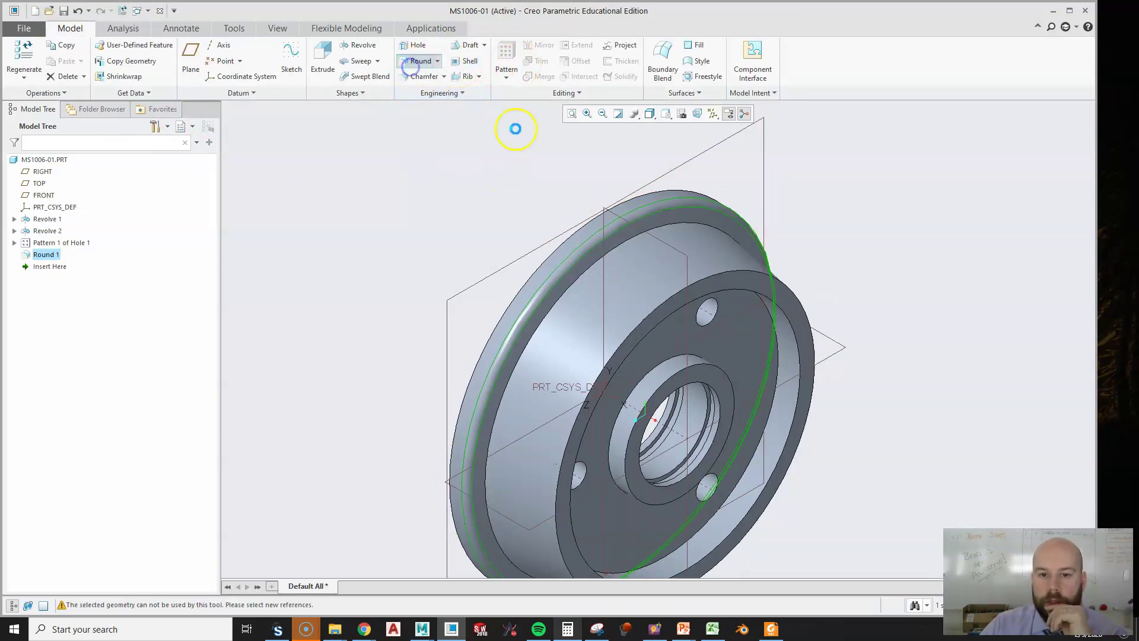
{"action": "left_click", "coordinate": [620, 253]}
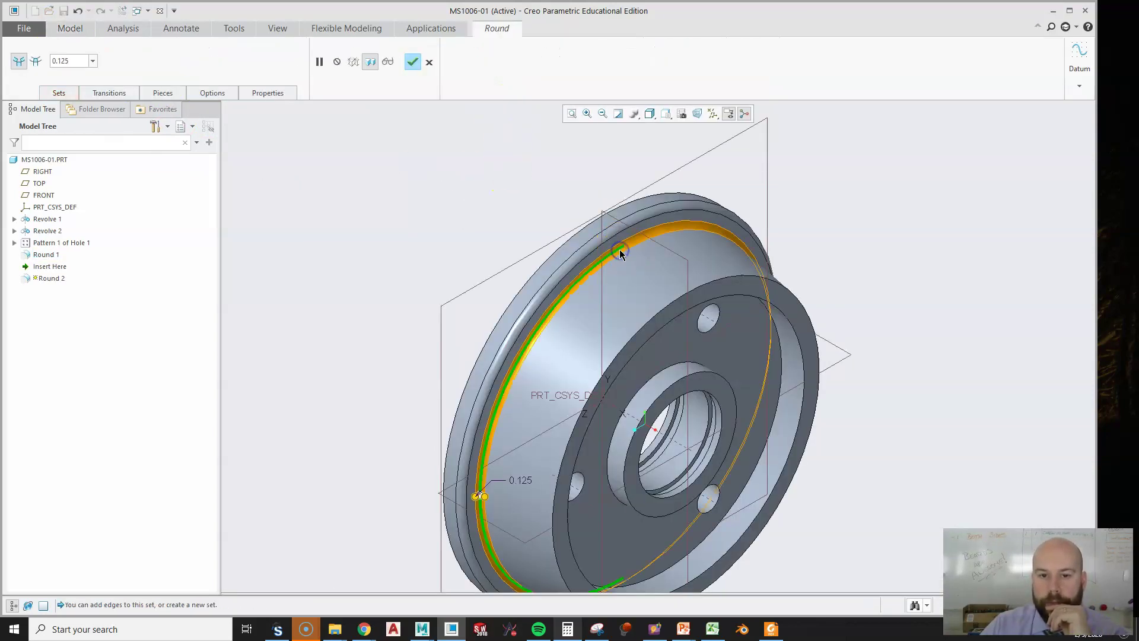
{"action": "middle_click", "coordinate": [339, 245]}
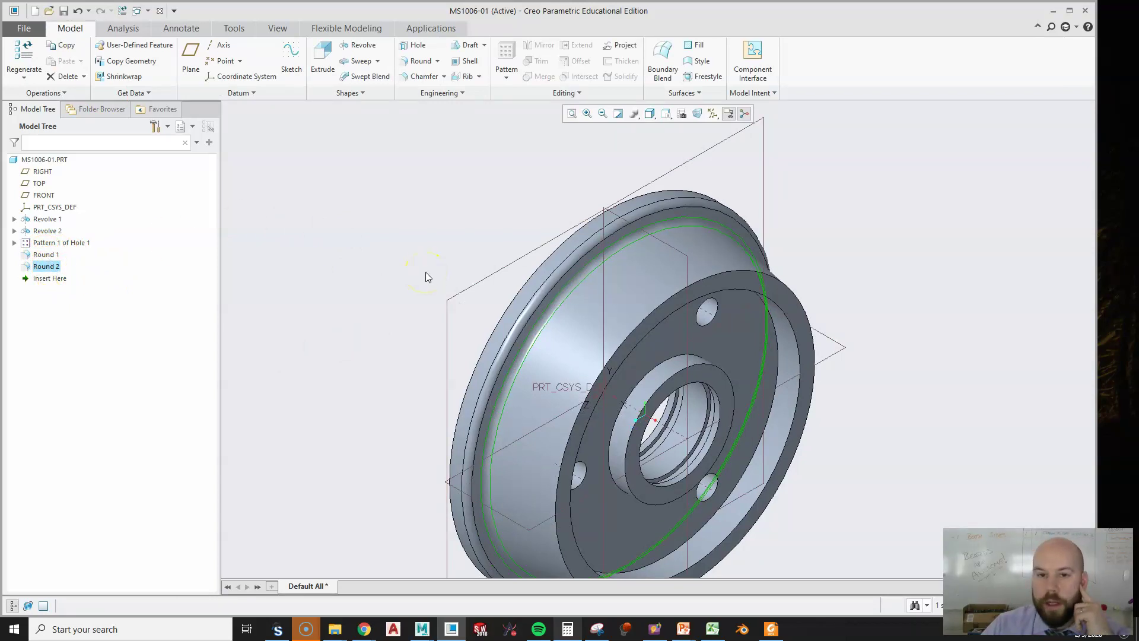
Step: Round the inner edge of the rim around the recessed web face with a radius of 0.0625
{"action": "left_click", "coordinate": [421, 62]}
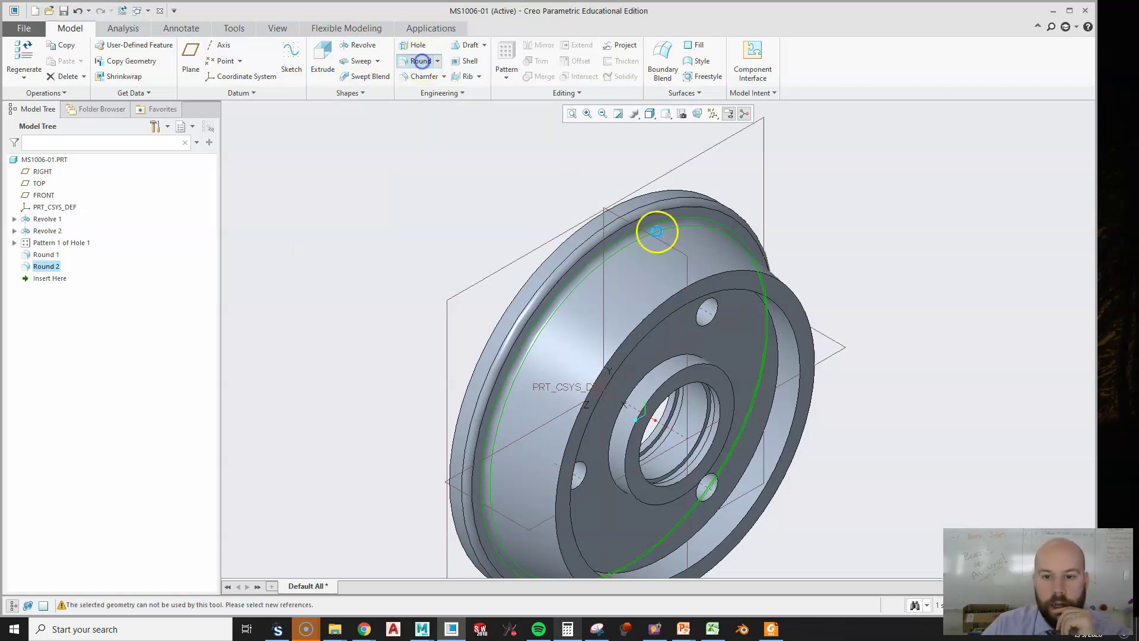
{"action": "left_click", "coordinate": [794, 364]}
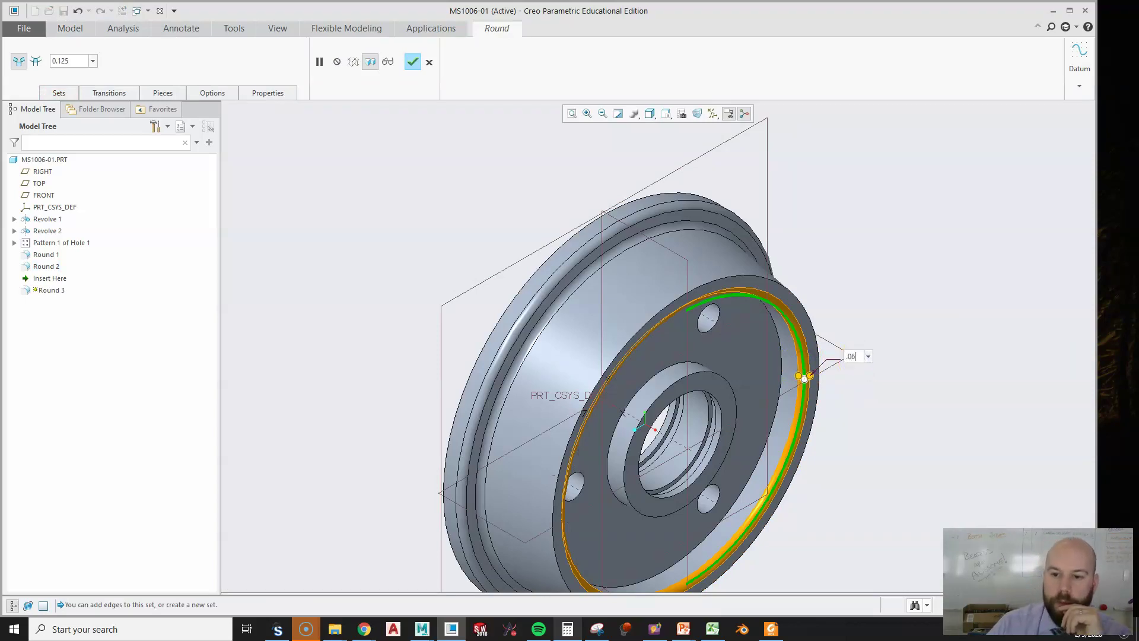
{"action": "middle_click", "coordinate": [881, 259]}
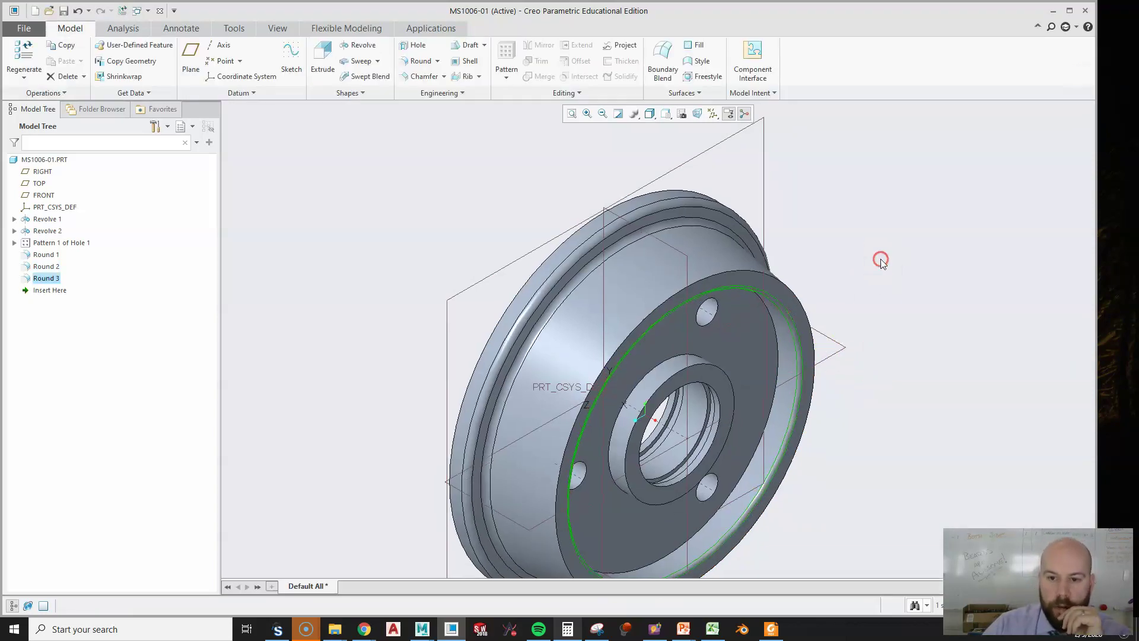
Step: Start another round on the inside corner edge where the recessed web face meets the rim
{"action": "left_click", "coordinate": [415, 65]}
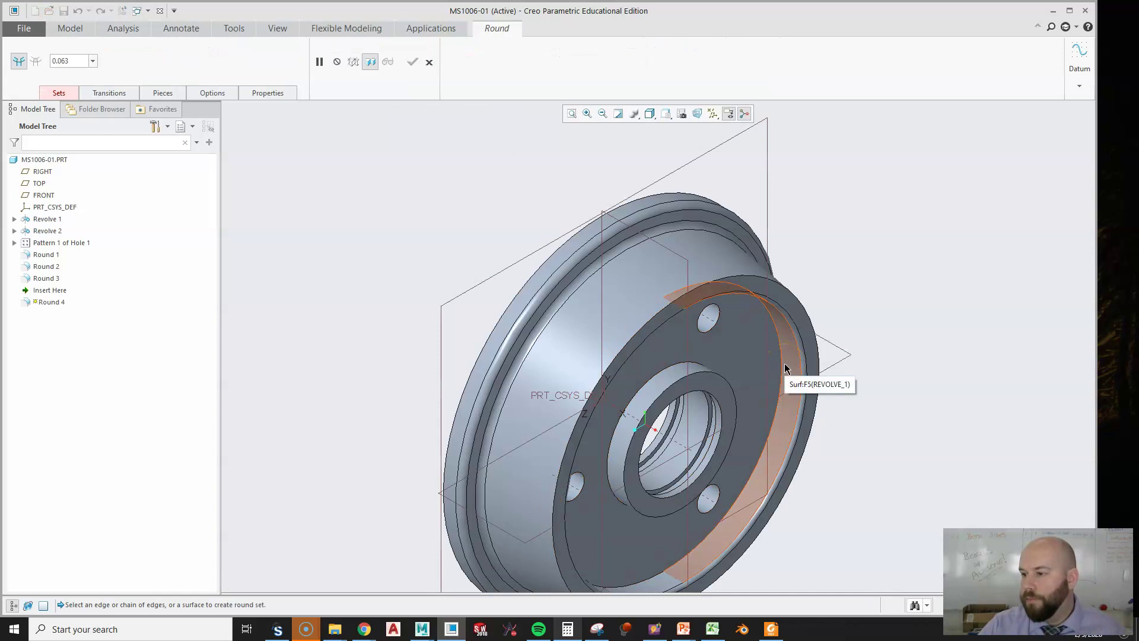
{"action": "left_click", "coordinate": [780, 356]}
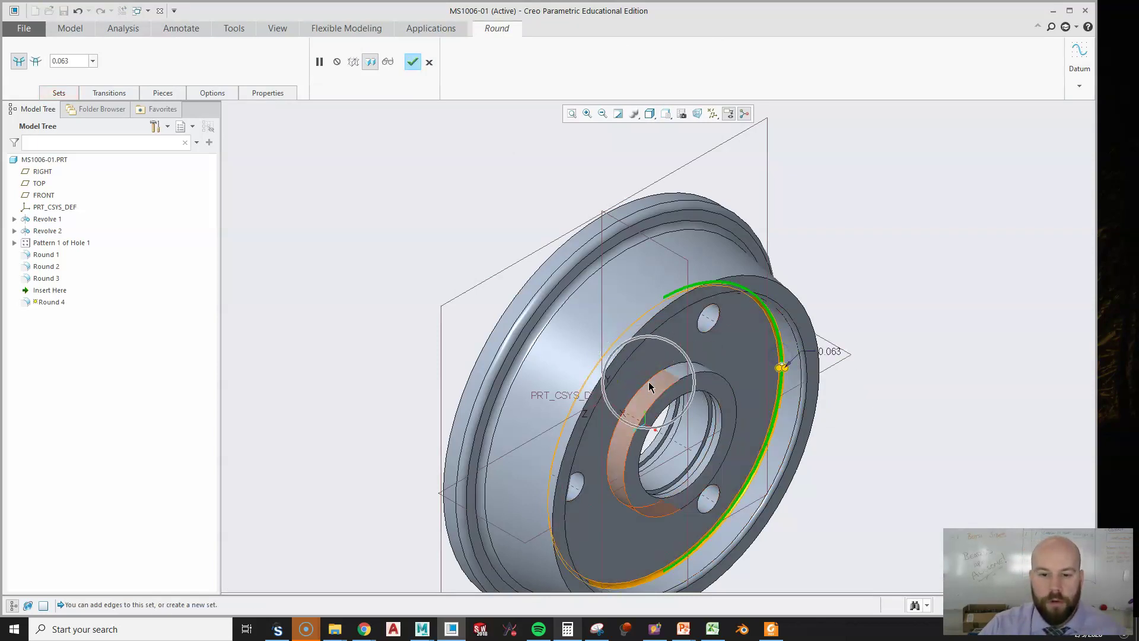
{"action": "left_click", "coordinate": [62, 94]}
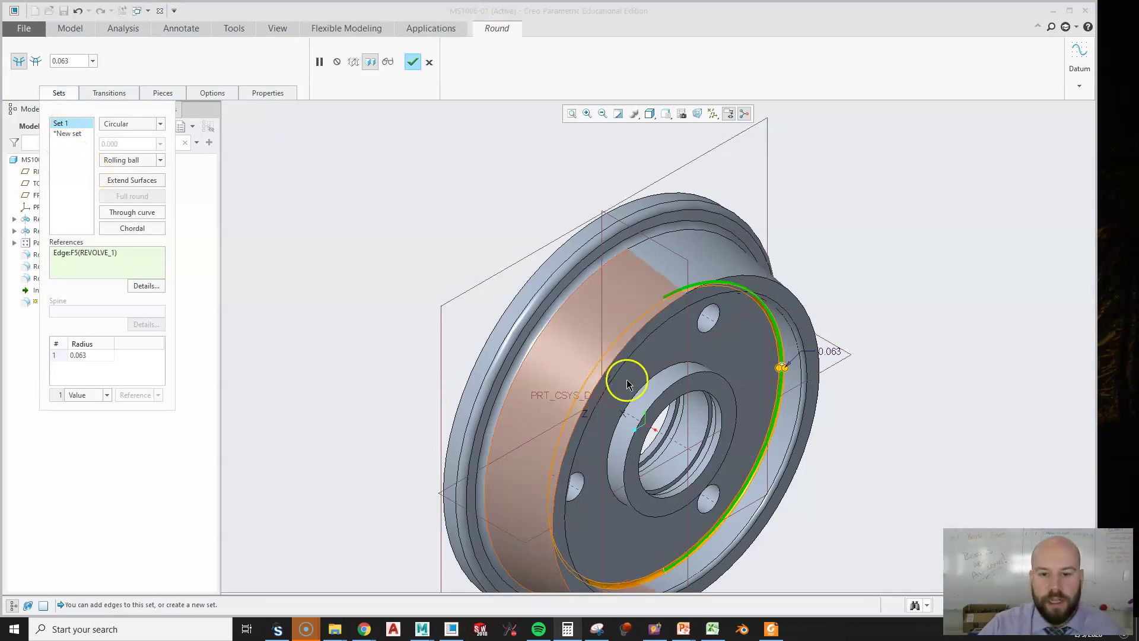
{"action": "left_click", "coordinate": [646, 384]}
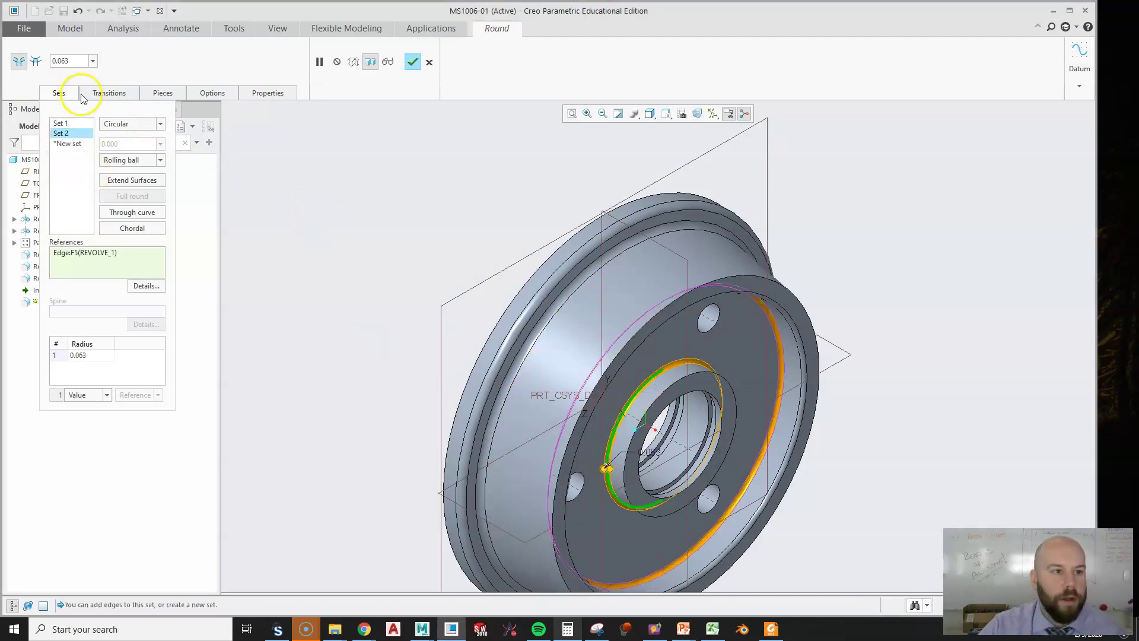
{"action": "right_click", "coordinate": [69, 138]}
{"action": "left_click", "coordinate": [43, 153]}
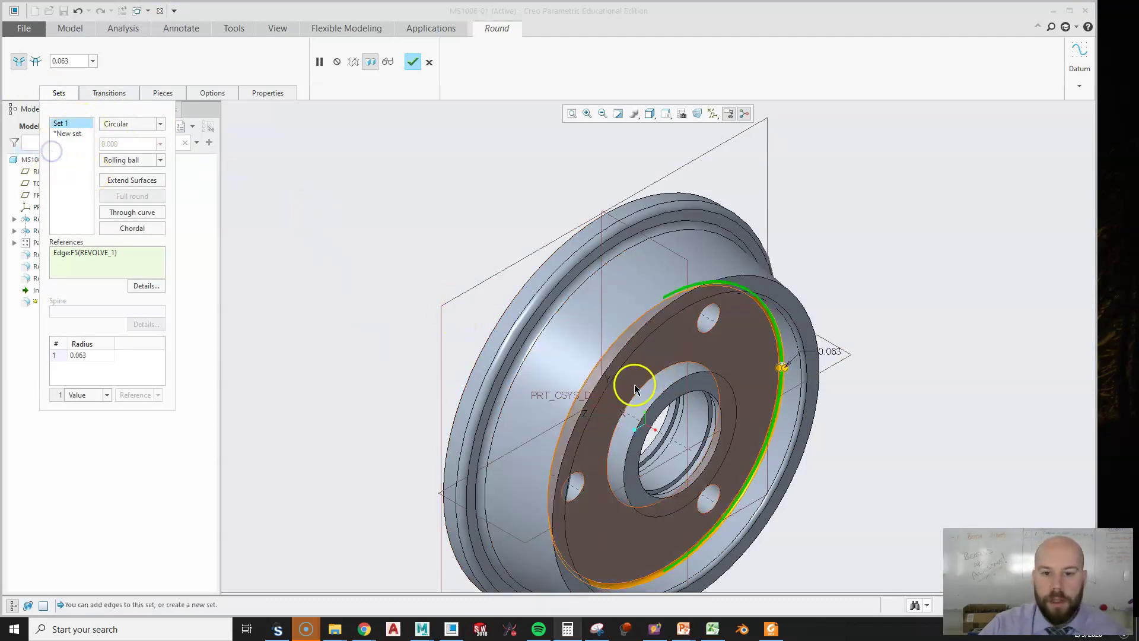
Step: Add the remaining inside corner edges at the rim and hub on both web faces to the round and set its radius to 0.1875
{"action": "left_click", "coordinate": [653, 379], "text": "ctrl"}
{"action": "middle_click_drag", "start_coordinate": [593, 418], "coordinate": [677, 416]}
{"action": "left_click", "coordinate": [564, 284], "text": "ctrl"}
{"action": "middle_click_drag", "start_coordinate": [650, 354], "coordinate": [640, 380]}
{"action": "left_click", "coordinate": [678, 364], "text": "ctrl"}
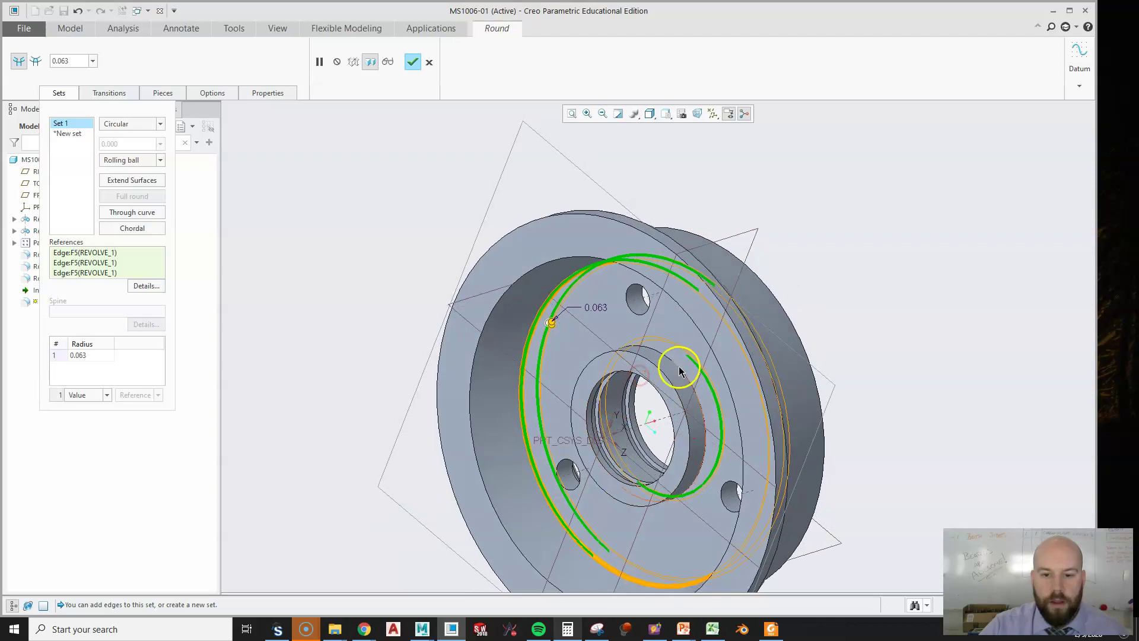
{"action": "left_click", "coordinate": [167, 200]}
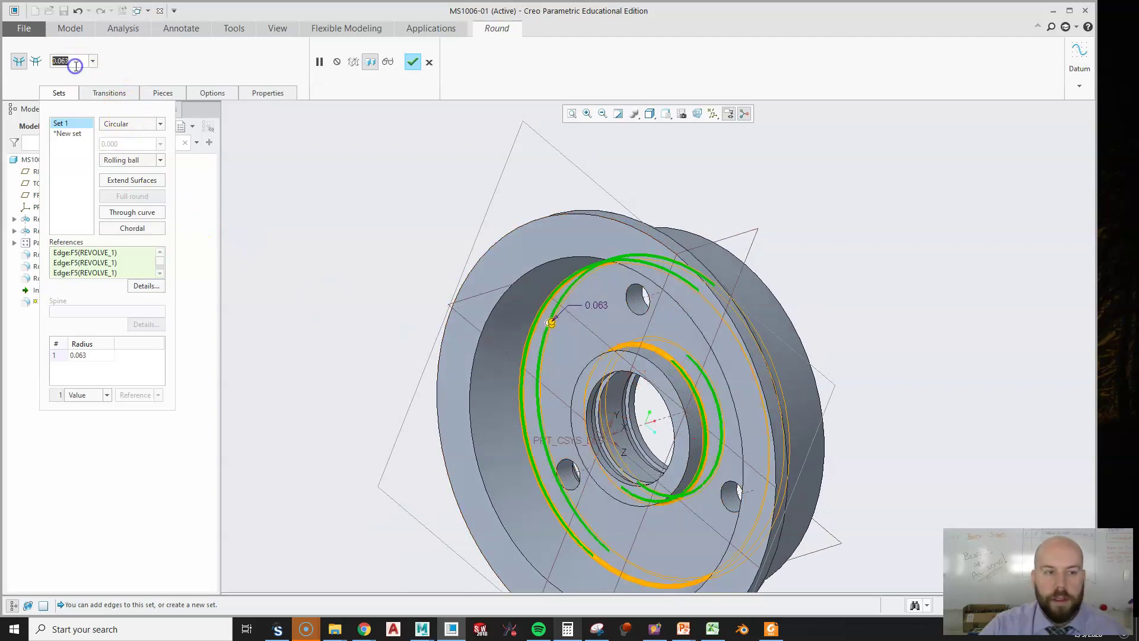
{"action": "key", "text": "BackSpace"}
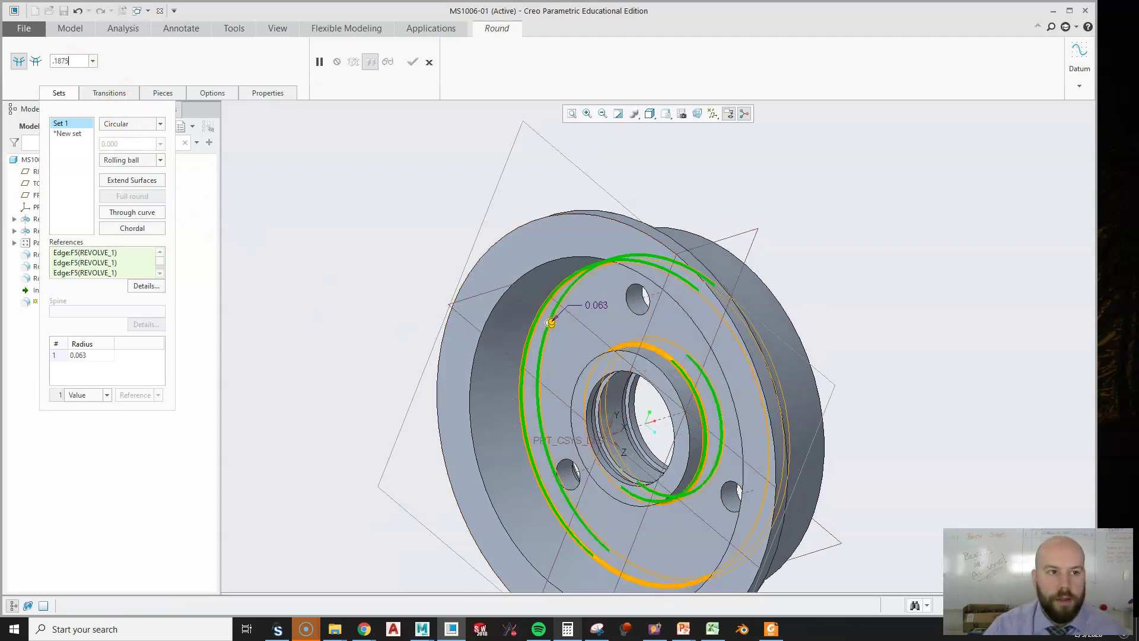
{"action": "key", "text": "Return"}
{"action": "mouse_move", "coordinate": [845, 322]}
{"action": "middle_mouse_down"}
{"action": "mouse_move", "coordinate": [747, 333]}
{"action": "mouse_move", "coordinate": [638, 392]}
{"action": "mouse_move", "coordinate": [696, 363]}
{"action": "middle_mouse_up"}
{"action": "middle_click", "coordinate": [855, 315]}
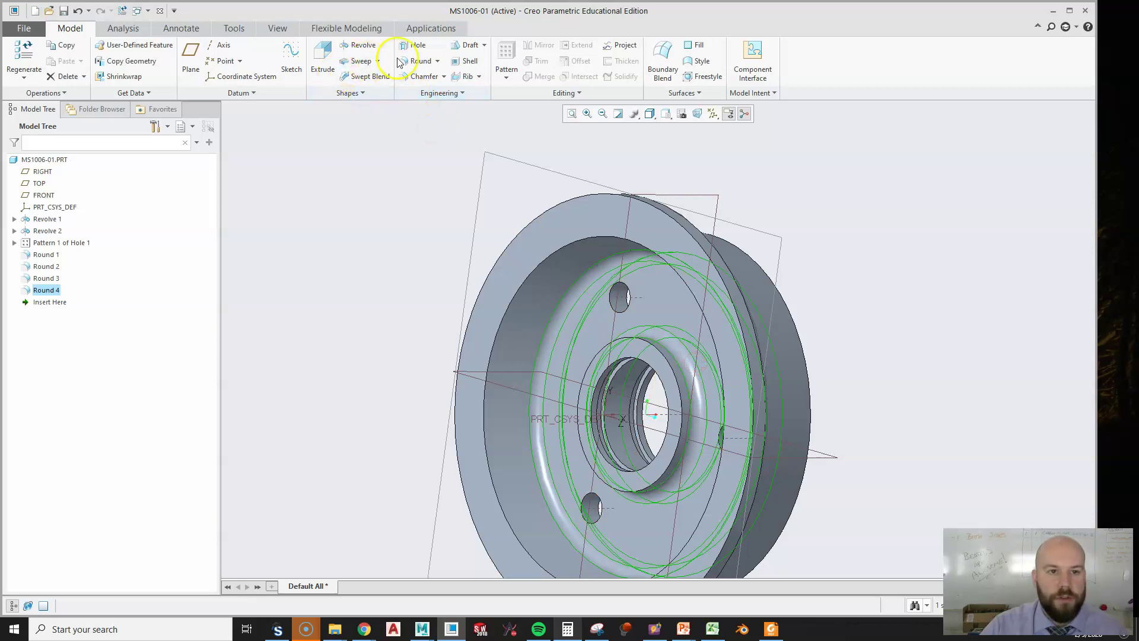
Step: Round the inner edge of the rim's end face on the flange side with a radius of 0.562
{"action": "left_click", "coordinate": [419, 62]}
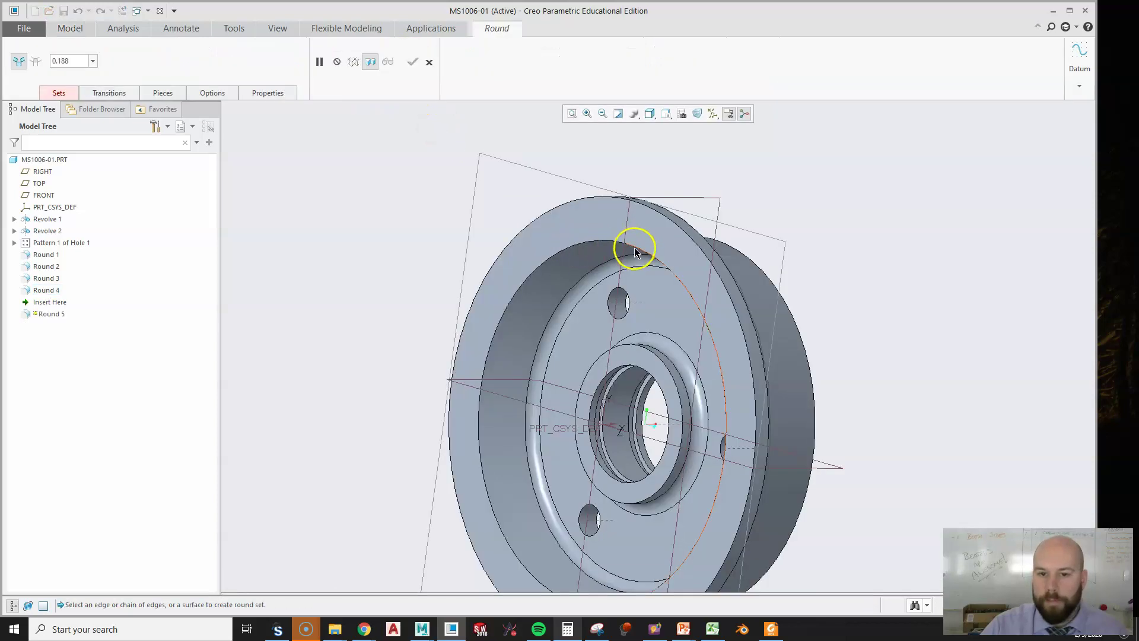
{"action": "left_click", "coordinate": [585, 243]}
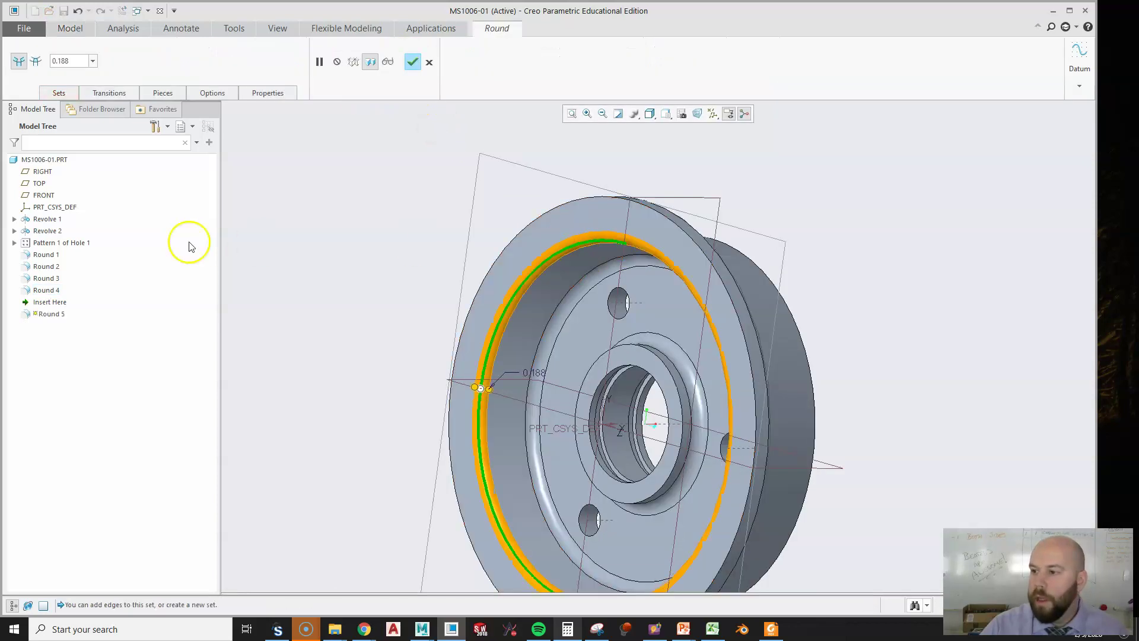
{"action": "double_click", "coordinate": [83, 62]}
{"action": "key", "text": "BackSpace"}
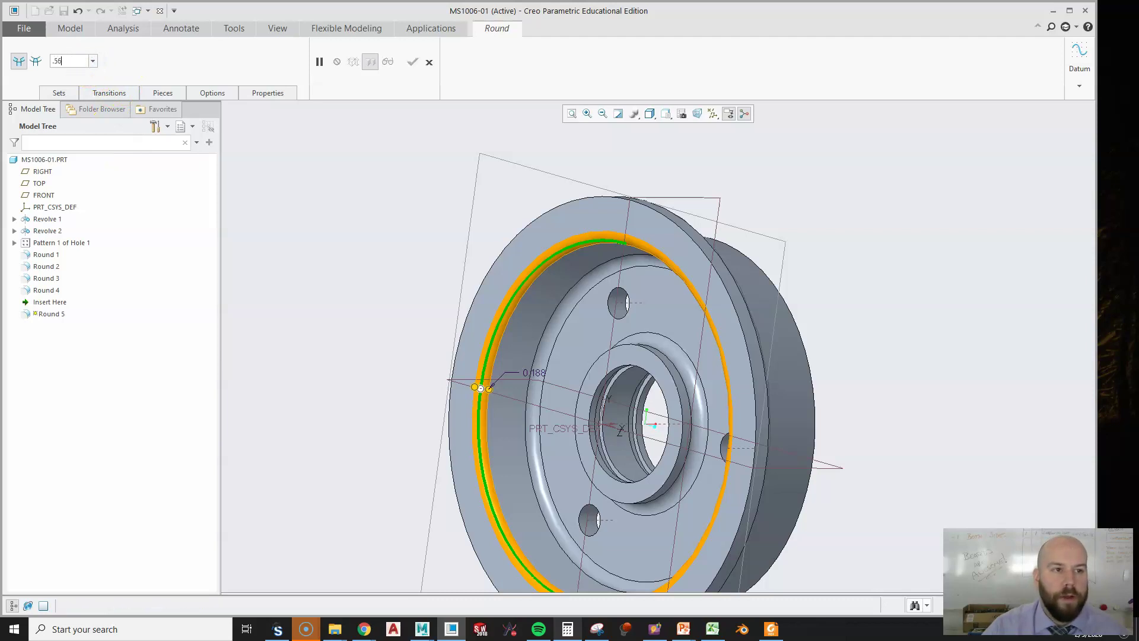
{"action": "type", "text": ".562"}
{"action": "key", "text": "Return"}
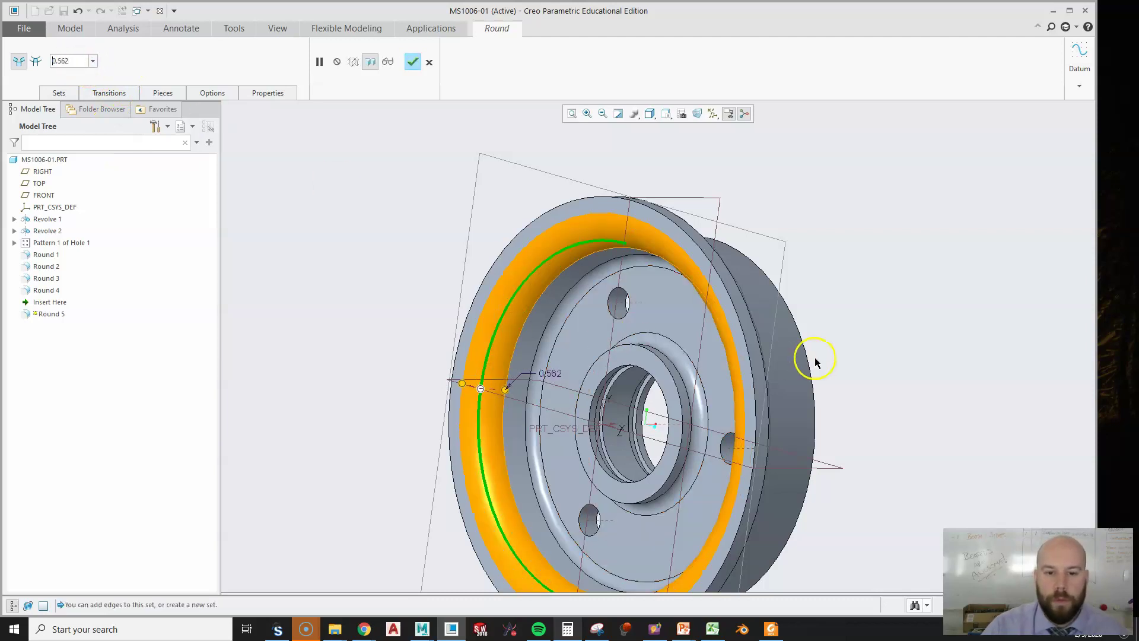
{"action": "middle_click", "coordinate": [871, 313]}
Step: Return the wheel to its standard orientation and check the trolley wheel dimensions and radii in the MS1006-CREO TROLLEY.pdf drawing in Foxit Reader
{"action": "middle_click_drag", "start_coordinate": [882, 298], "coordinate": [777, 356]}
{"action": "left_click", "coordinate": [666, 114]}
{"action": "left_click", "coordinate": [627, 130]}
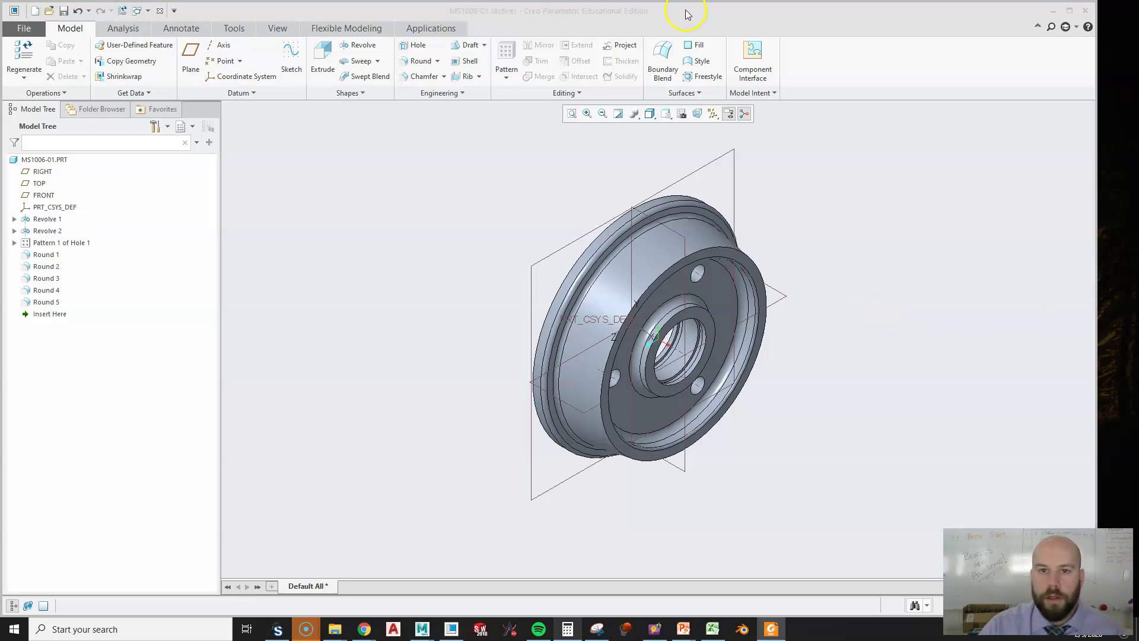
{"action": "left_click_drag", "start_coordinate": [1127, 127], "coordinate": [700, 140]}
{"action": "double_click", "coordinate": [704, 138]}
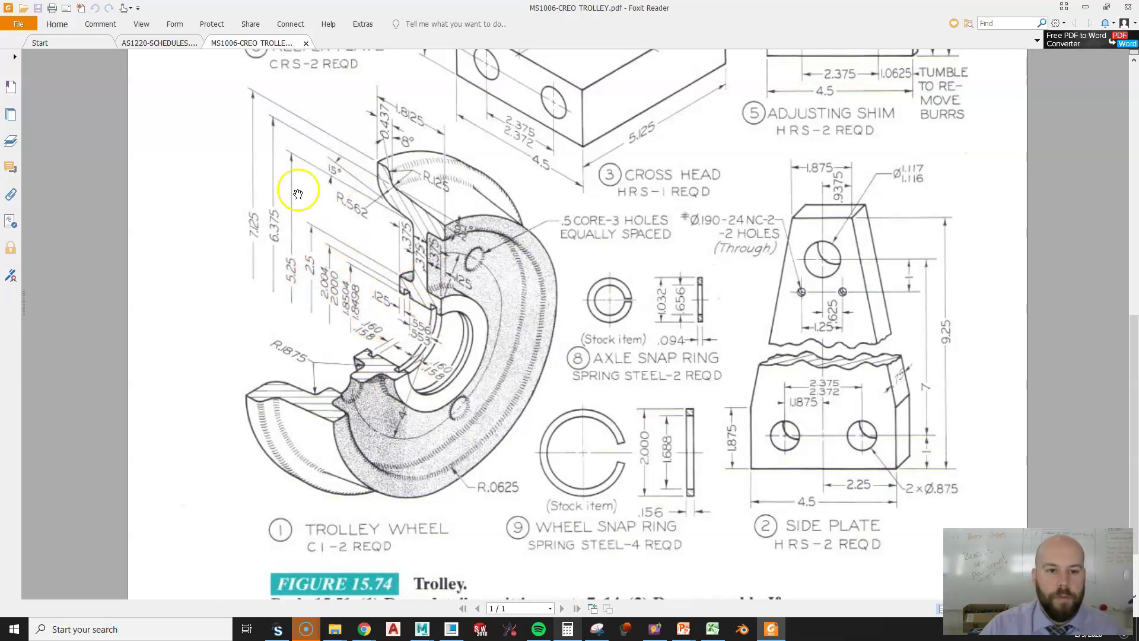
{"action": "double_click", "coordinate": [664, 12]}
{"action": "left_click", "coordinate": [1056, 15]}
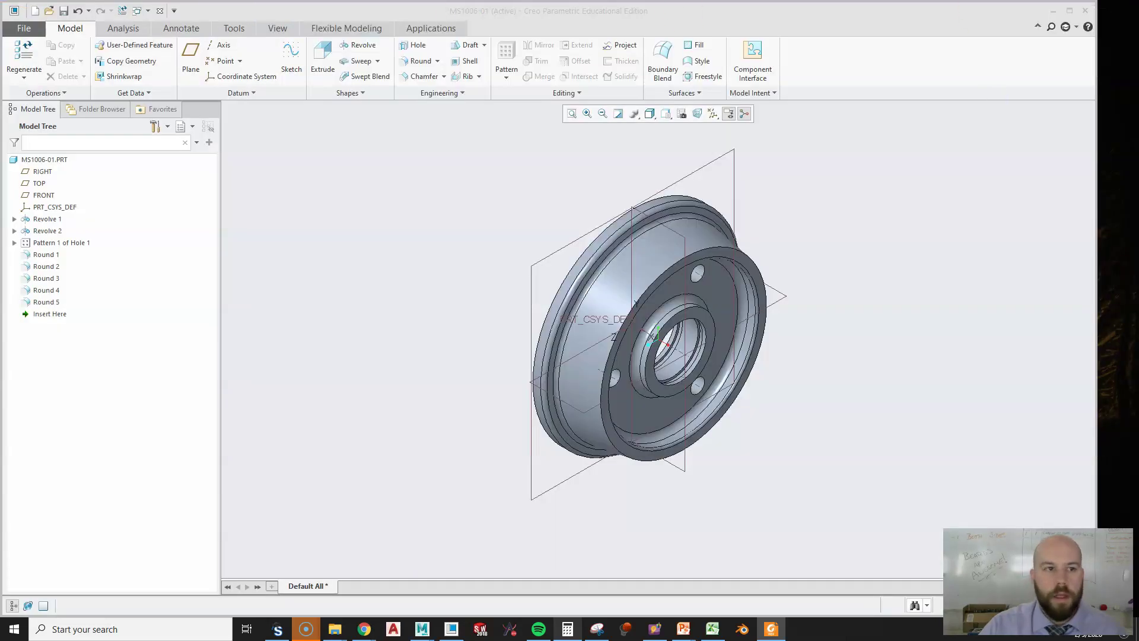
Step: Save the finished trolley wheel part
{"action": "left_click", "coordinate": [68, 11]}
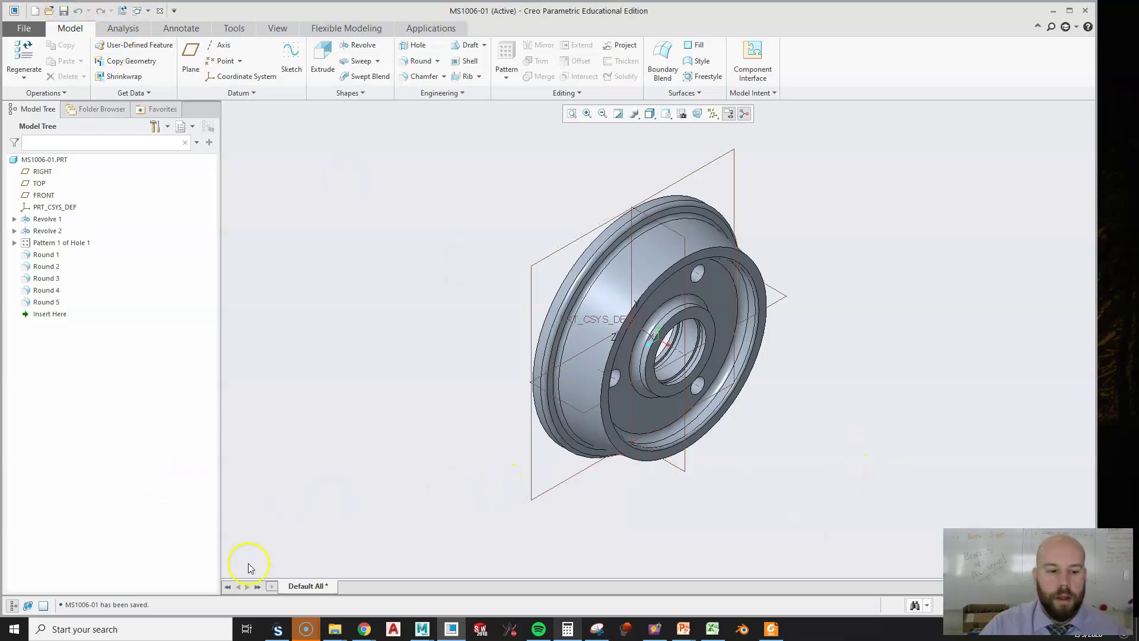
{"action": "left_click", "coordinate": [306, 629]}
{"action": "left_click", "coordinate": [361, 596]}
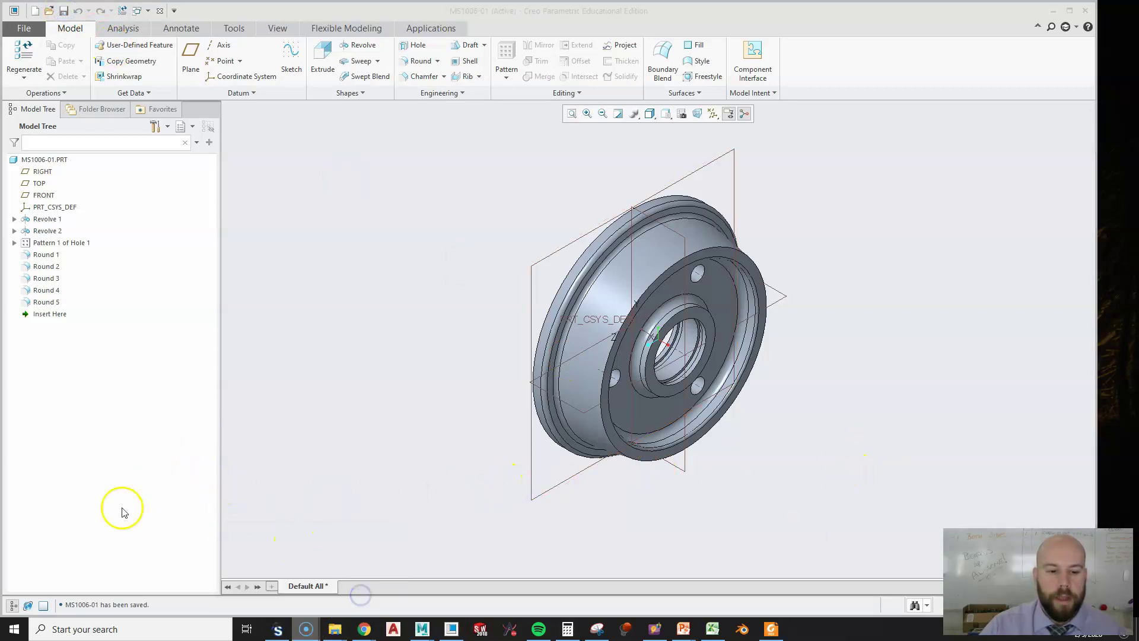